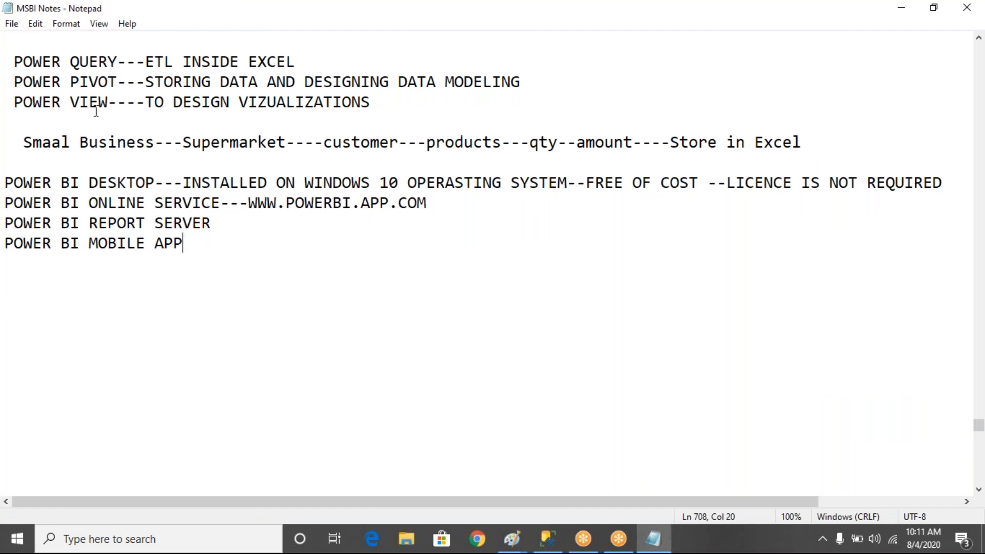
Move up from the POWER QUERY line to show the Excel Power Query/Pivot/View notes
left_click(14, 59)
key("Up")
key("Up")
key("Up")
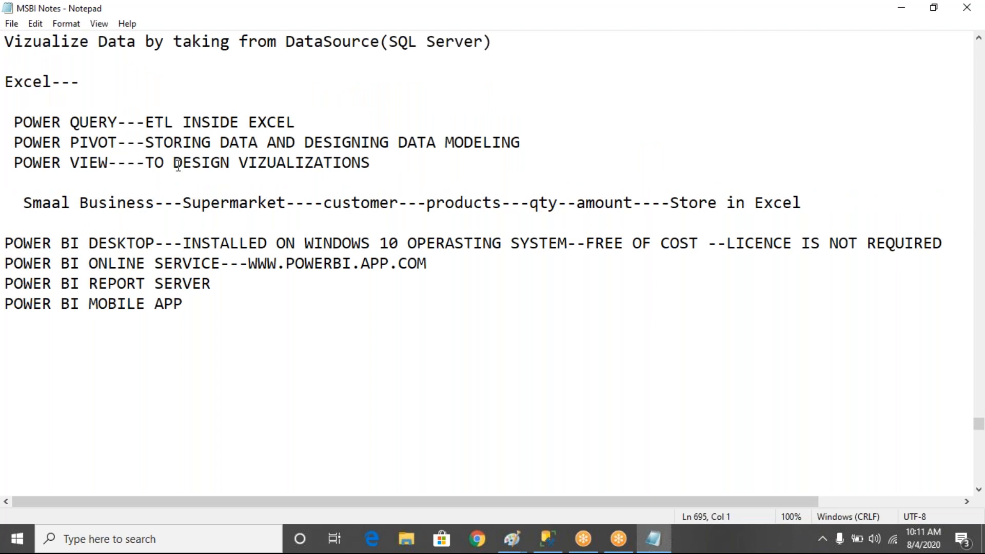
left_click_drag(14, 122, 326, 119)
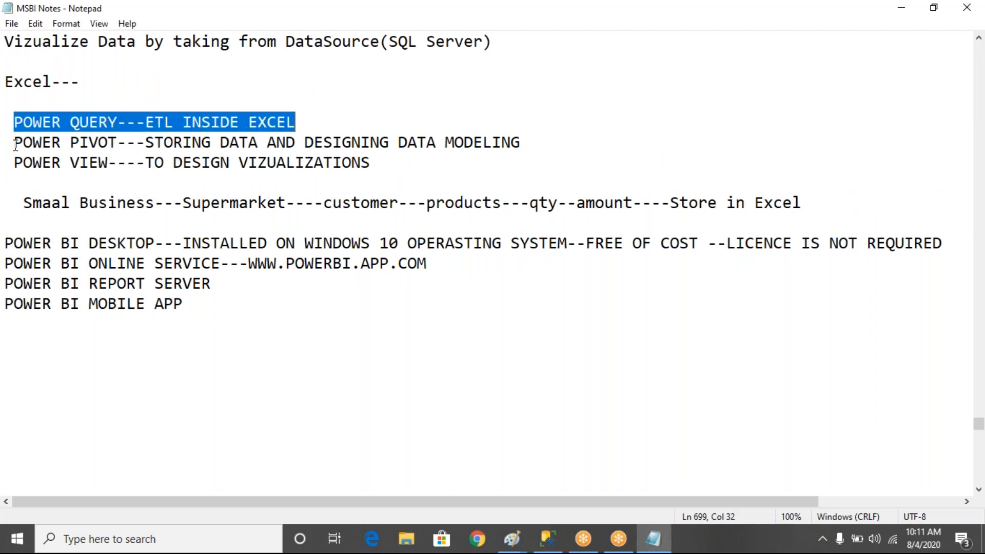
left_click_drag(14, 142, 427, 142)
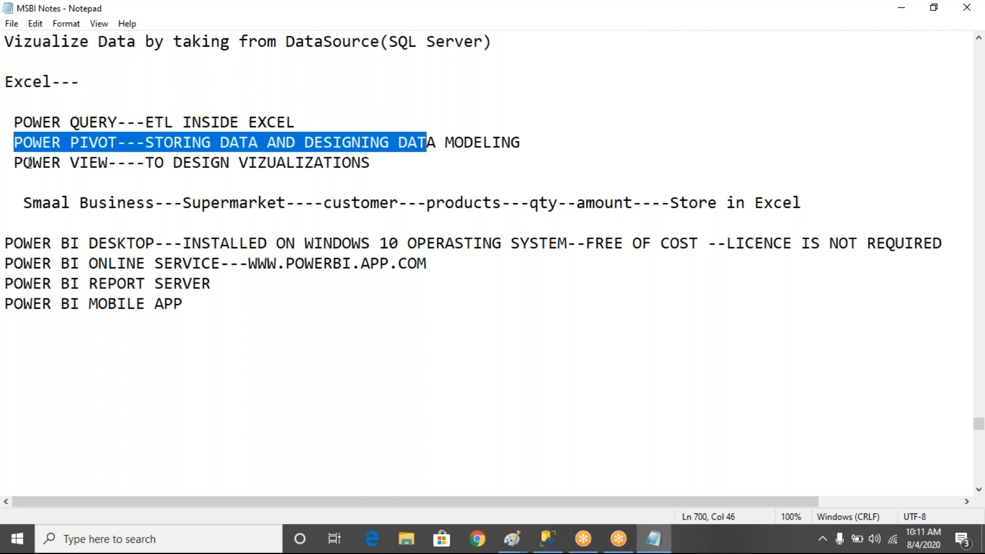
left_click_drag(24, 163, 427, 162)
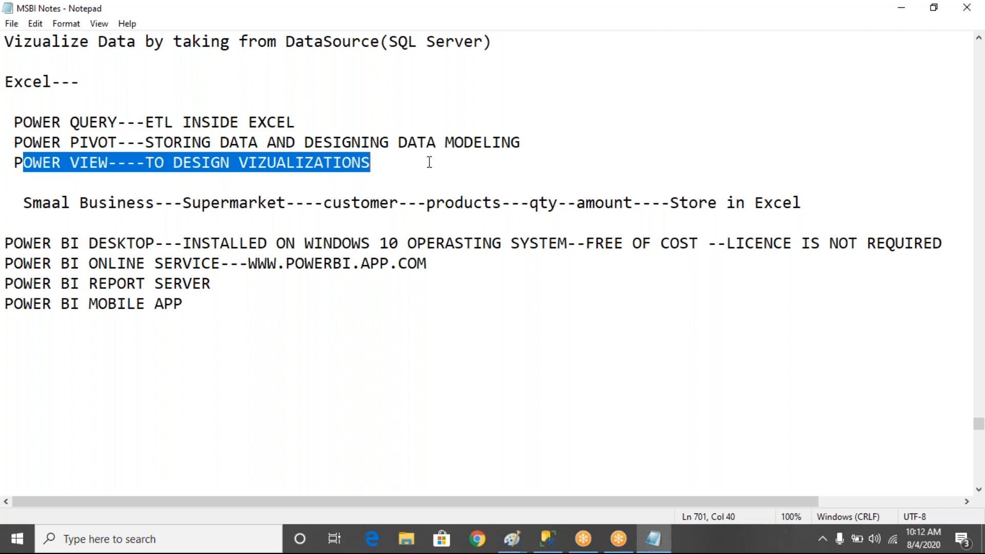
mouse_move(16, 121)
left_mouse_down()
mouse_move(197, 168)
mouse_move(422, 167)
mouse_move(7, 125)
left_mouse_up()
left_click(423, 168)
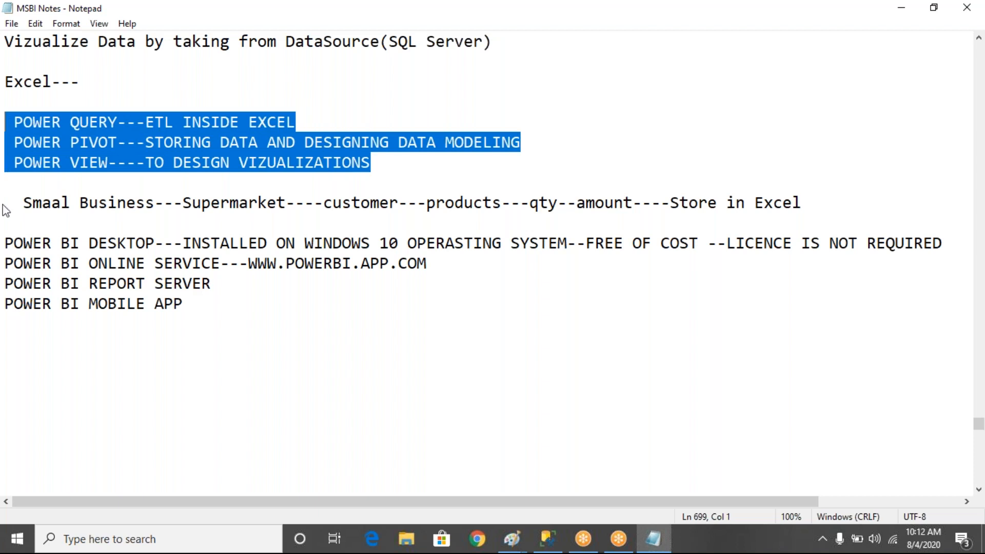
left_click_drag(6, 243, 179, 280)
Under POWER BI MOBILE APP, type q1 on Power Query/Pivot/View differences and q2 on Power BI components
left_click(220, 310)
key("Return")
key("Return")
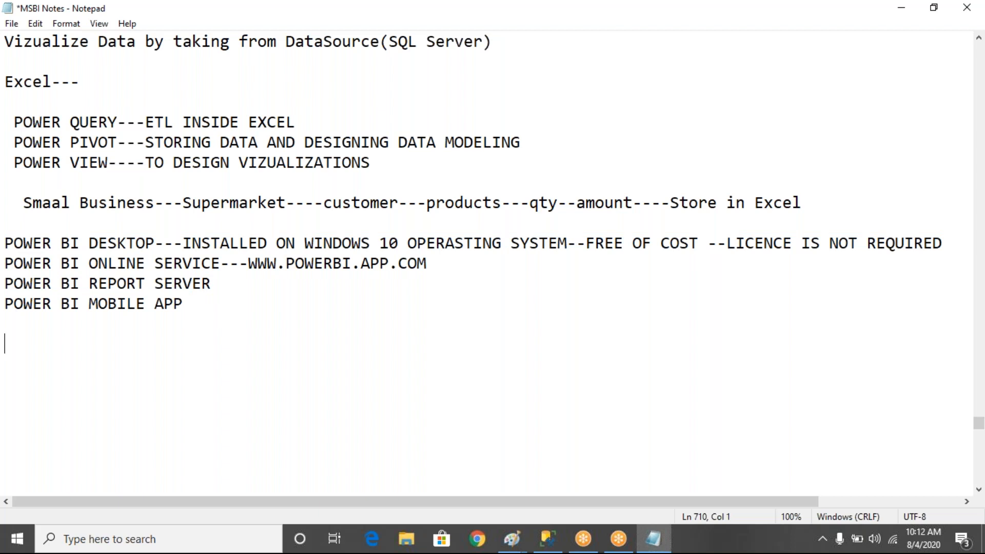
type("q1. what i")
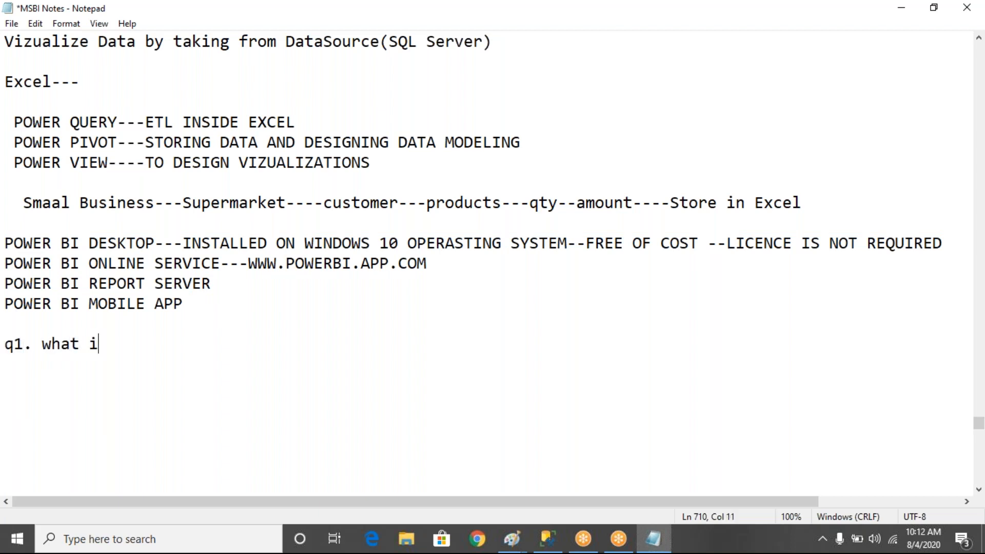
type("s diff betwe")
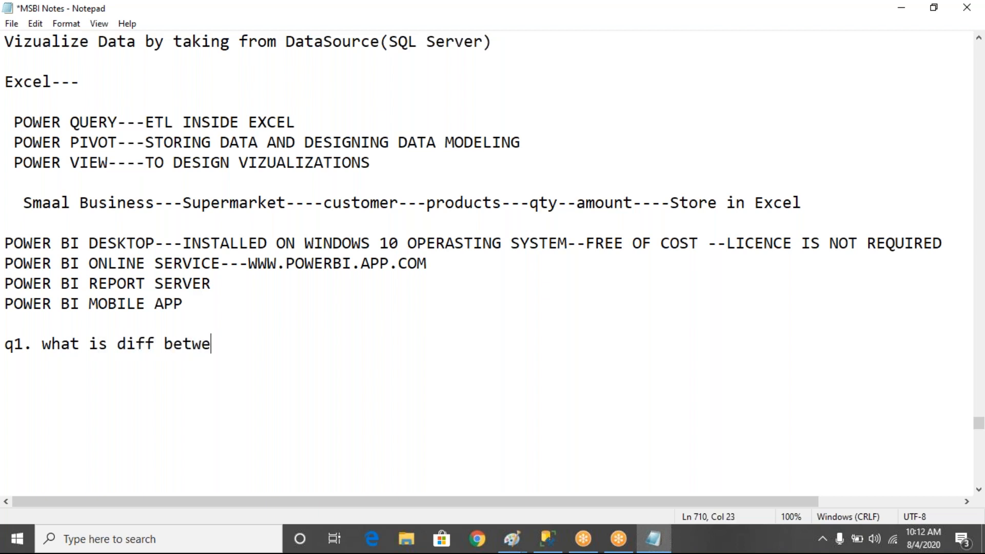
type("en power query,power pivot and pover view.")
key("Return")
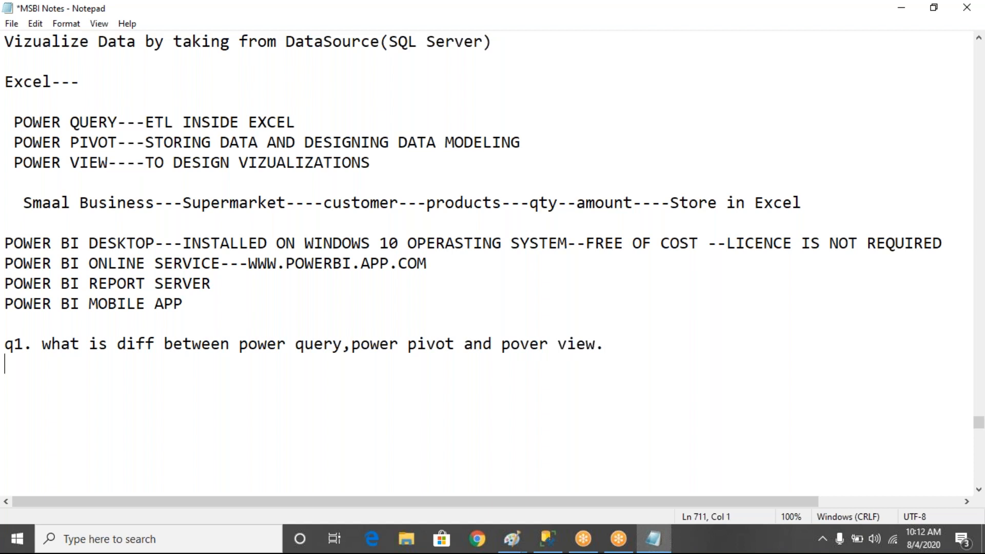
type("q2. wha")
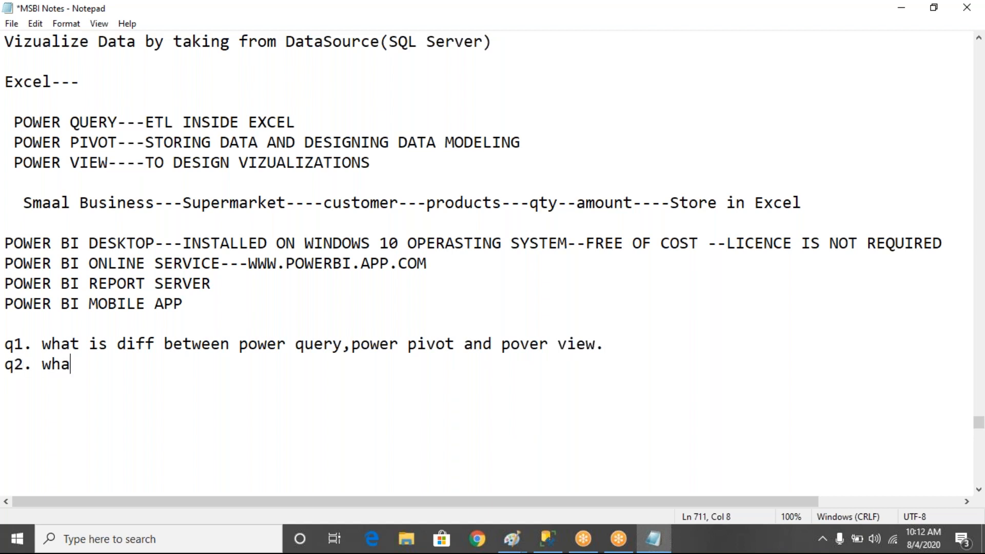
type("t are diffe")
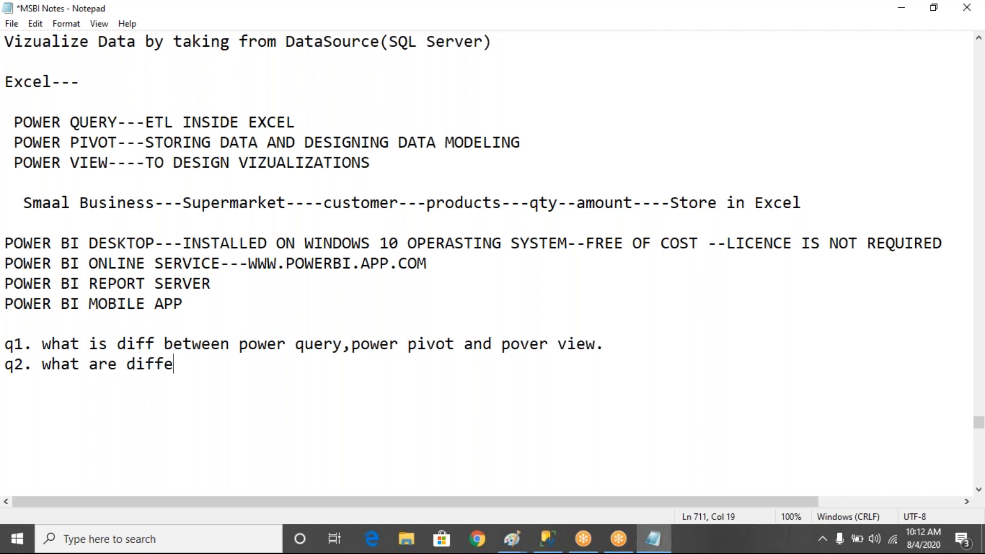
type("rent comp")
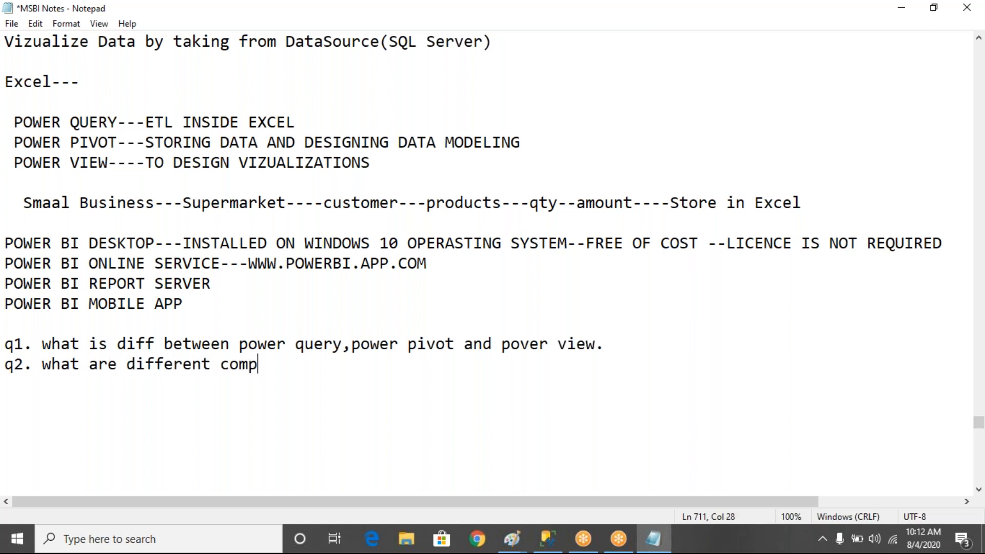
type("onents in power bi.")
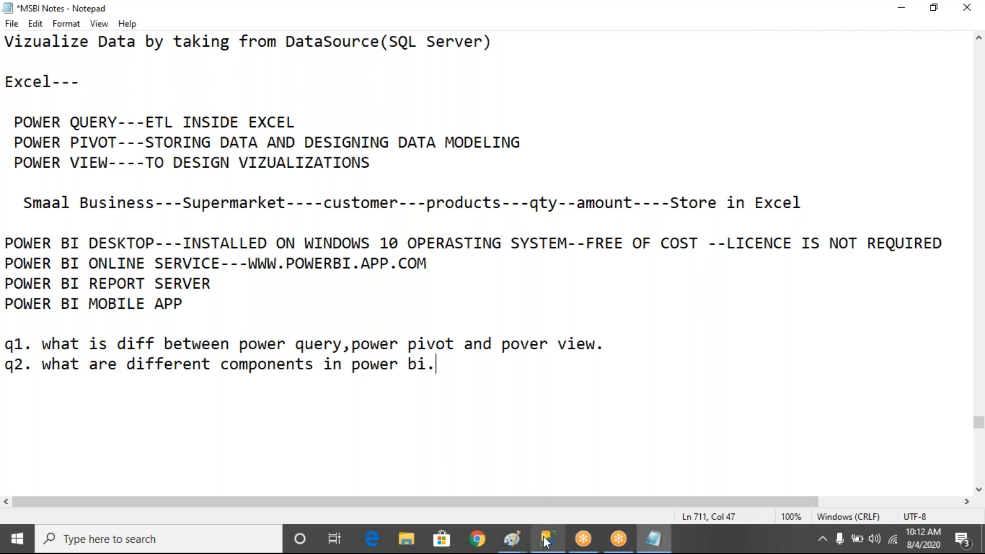
In the Paint diagram, label the area above the left box 'SQL Server'
mouse_move(518, 538)
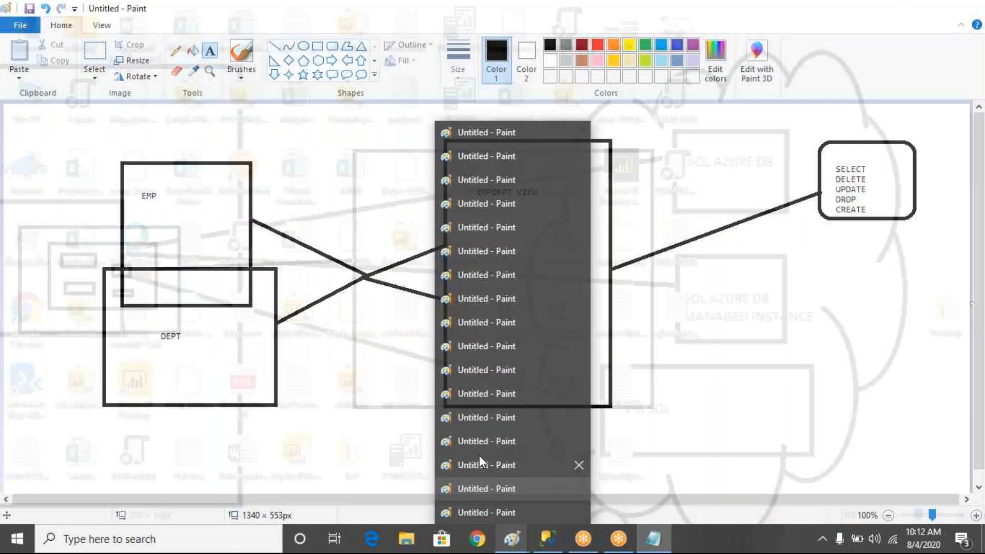
left_click(479, 458)
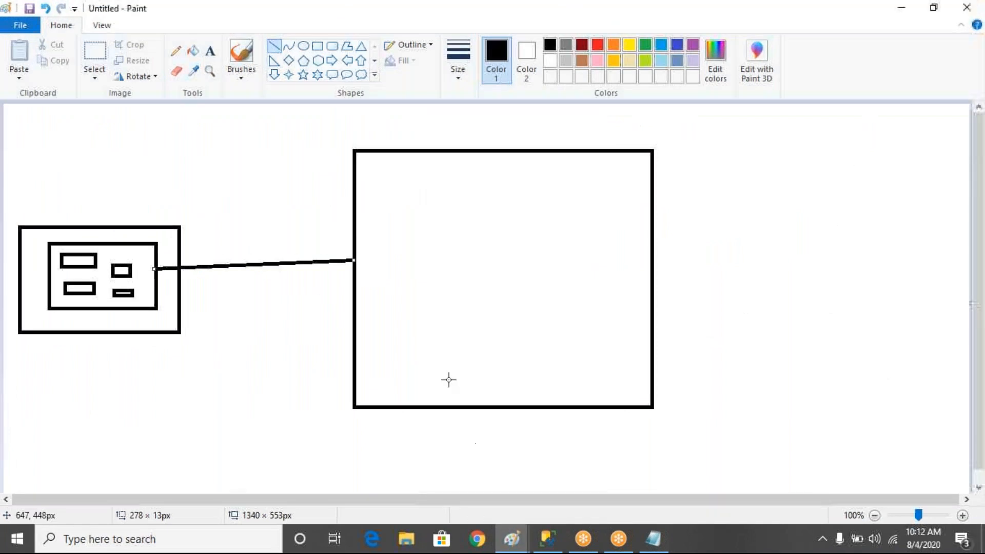
left_click(209, 50)
left_click_drag(63, 192, 152, 208)
type("SQL Server")
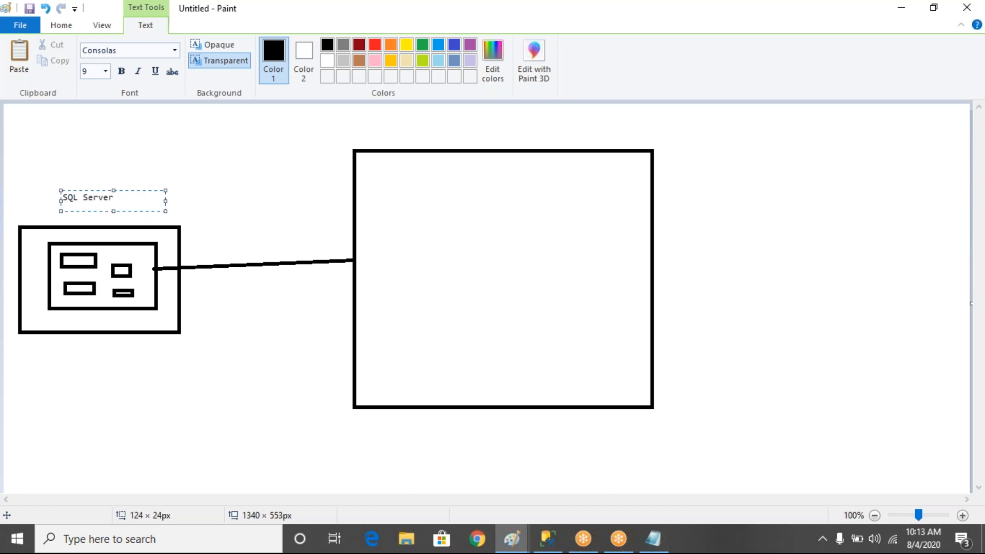
Label the box 'Adventerworksdw2017' and add 'Tables and Data' beside the inner tables box
left_click_drag(30, 233, 153, 241)
type("Adventerworksdw2017")
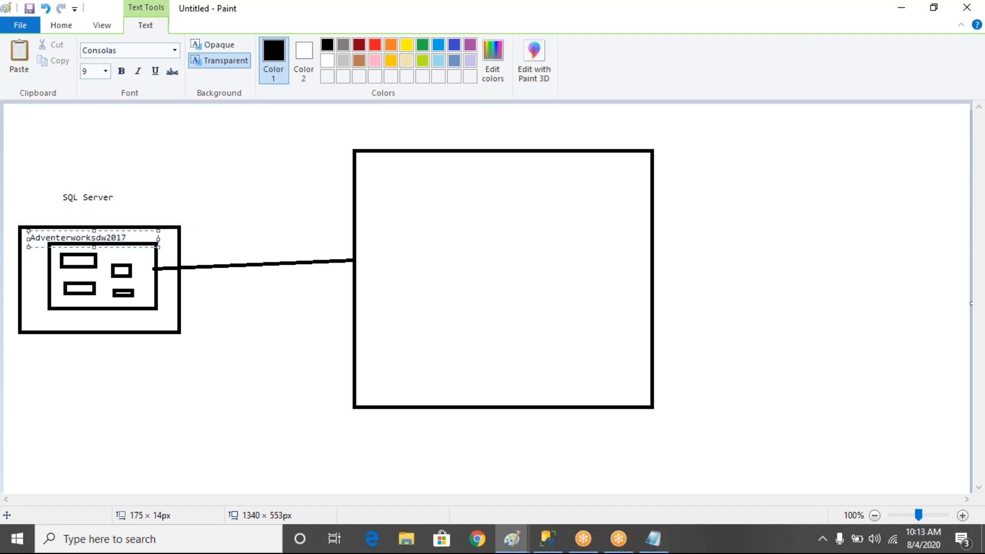
left_click_drag(26, 229, 53, 228)
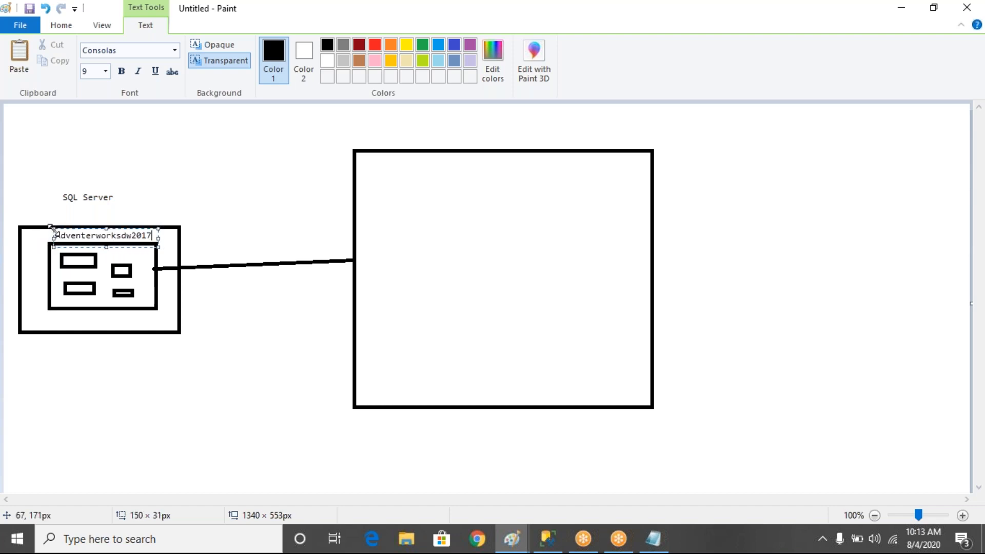
left_click(204, 200)
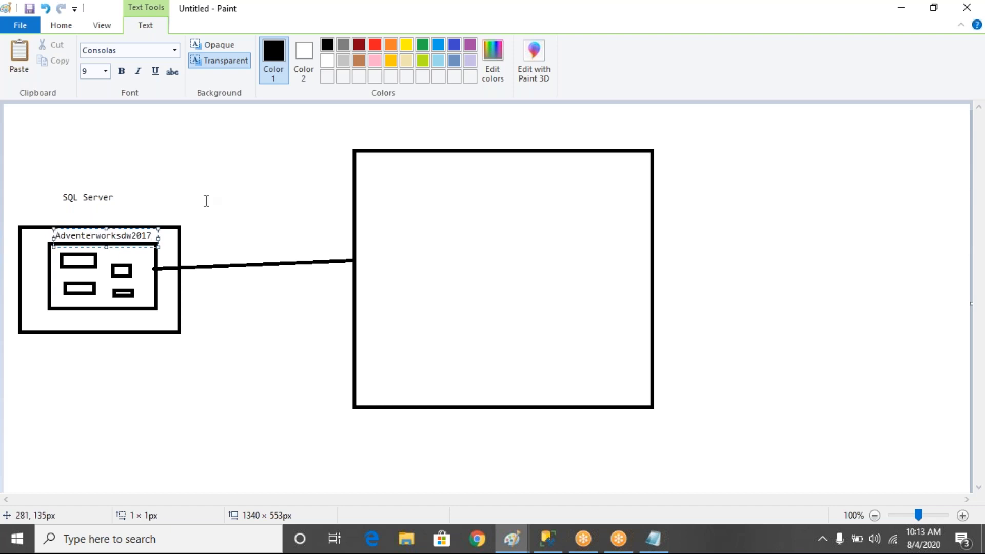
left_click_drag(102, 251, 133, 257)
type("Tables and")
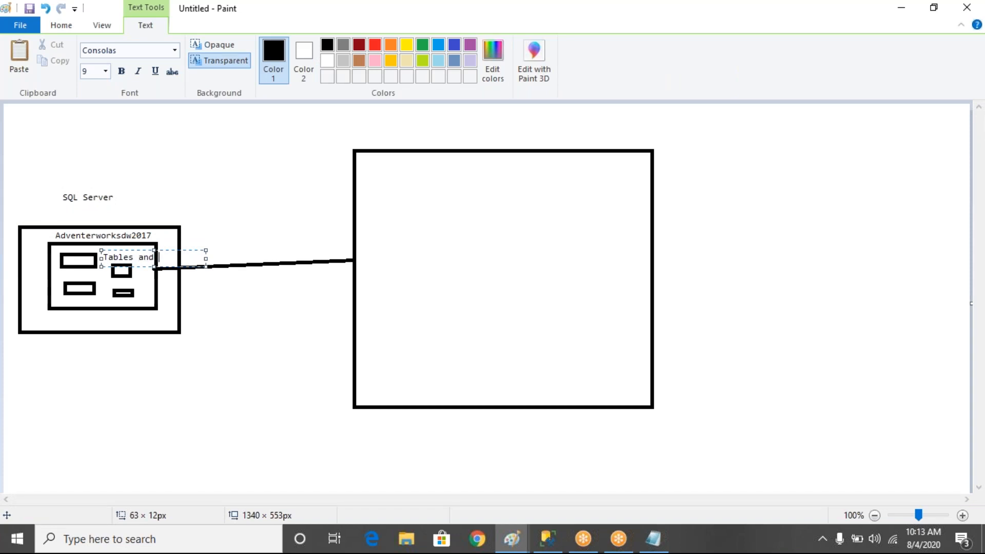
type(" Data")
left_click(233, 272)
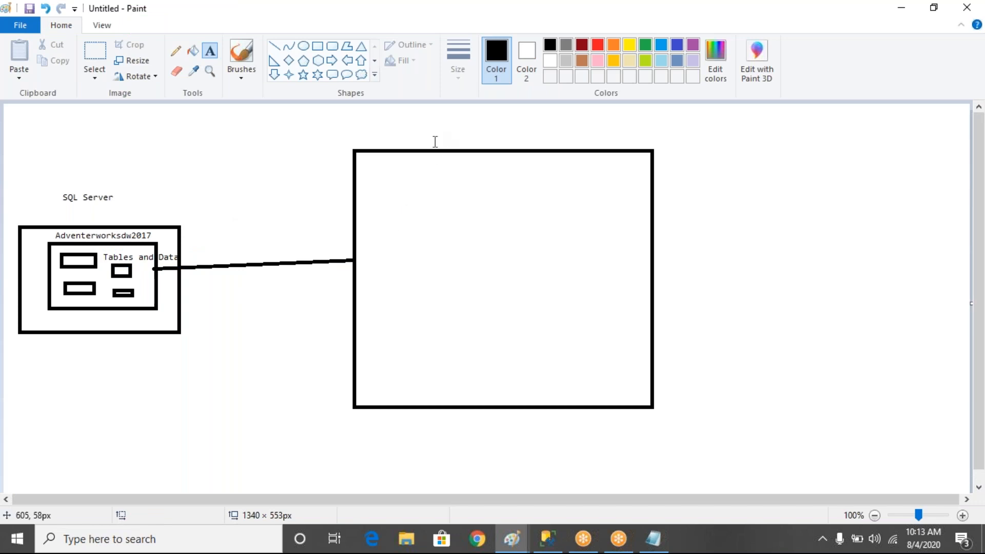
Title the large box 'Power BI Desktop' and draw four small rectangles inside it
left_click_drag(418, 119, 607, 151)
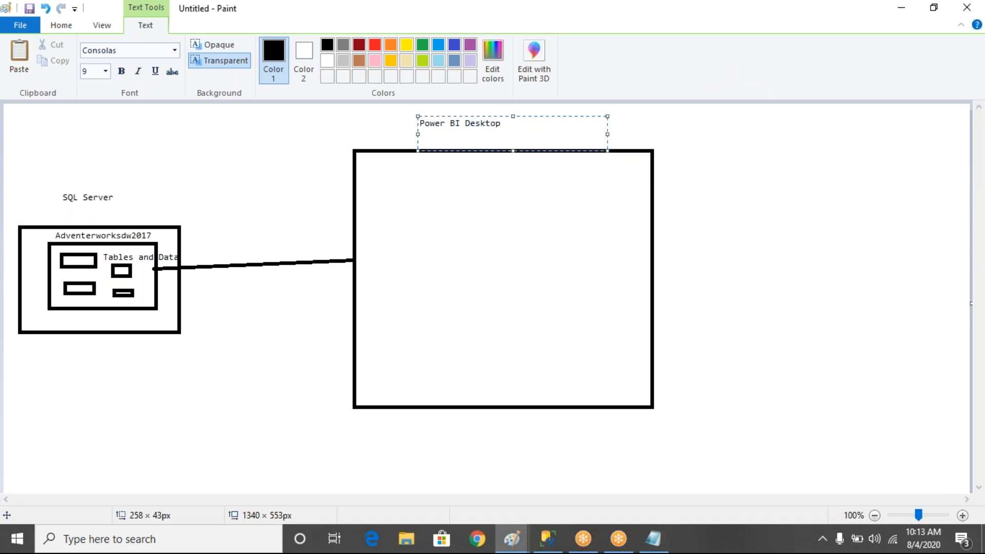
left_click(423, 204)
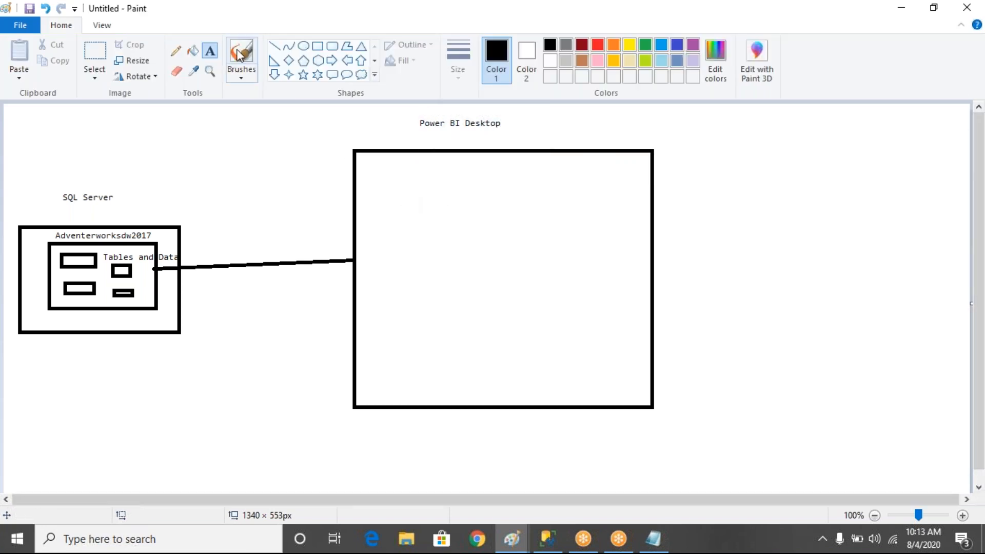
left_click(318, 48)
left_click_drag(367, 179, 392, 202)
left_click_drag(378, 262, 404, 294)
left_click(443, 190)
left_click_drag(435, 178, 470, 221)
left_click_drag(459, 260, 477, 297)
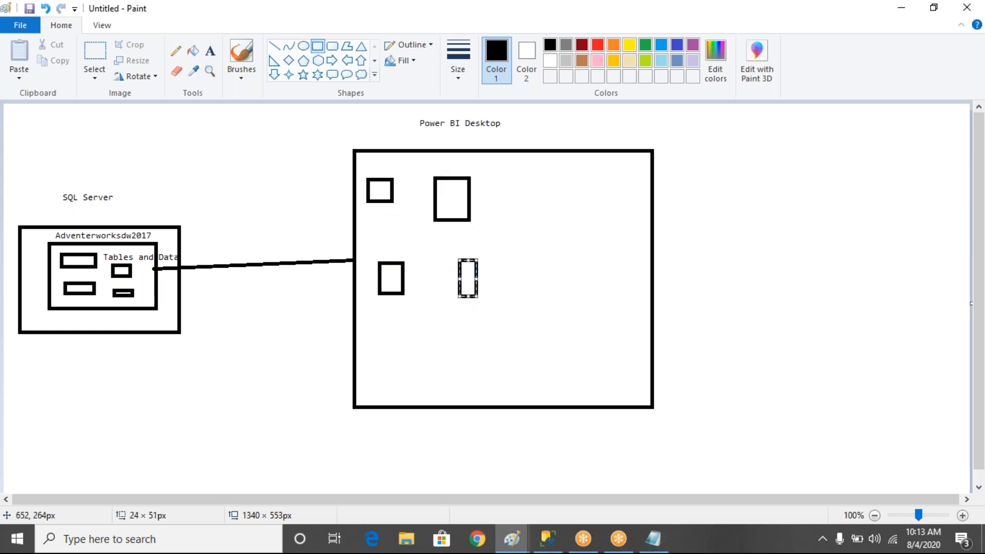
Join the four small rectangles to each other with connecting lines
left_click(274, 46)
left_click_drag(392, 201, 401, 271)
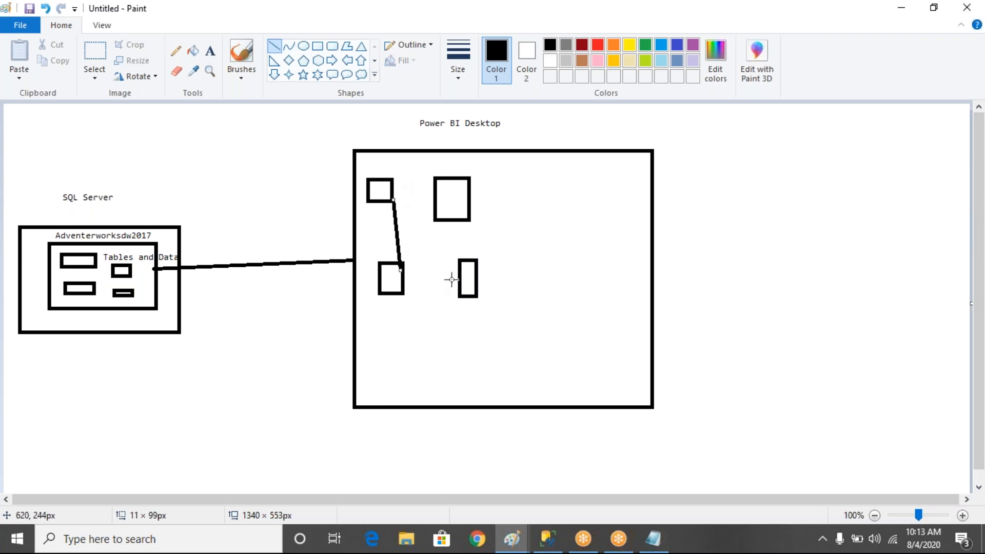
mouse_move(460, 279)
left_mouse_down()
mouse_move(387, 280)
mouse_move(397, 281)
left_mouse_up()
left_click_drag(460, 220, 474, 280)
left_click_drag(390, 194, 441, 193)
left_click(528, 231)
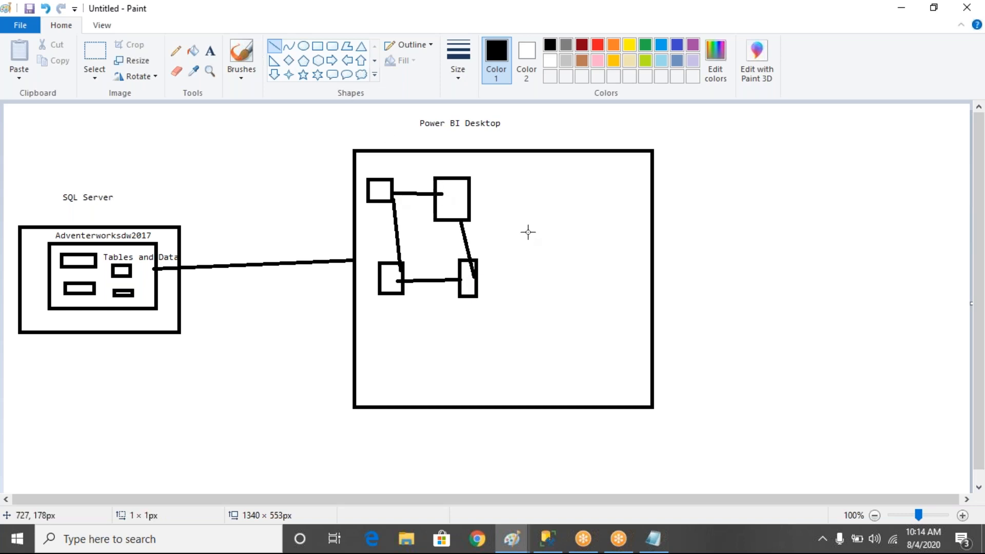
Draw four six-point stars right of the small boxes and enclose them in a rectangle
left_click(317, 74)
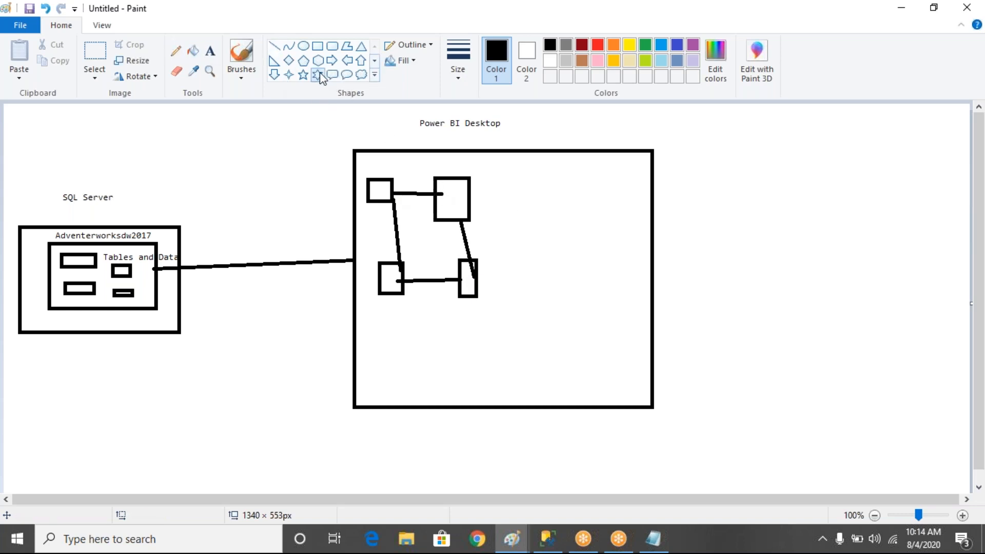
left_click_drag(574, 167, 600, 188)
mouse_move(588, 237)
left_mouse_down()
mouse_move(607, 259)
mouse_move(624, 334)
left_mouse_up()
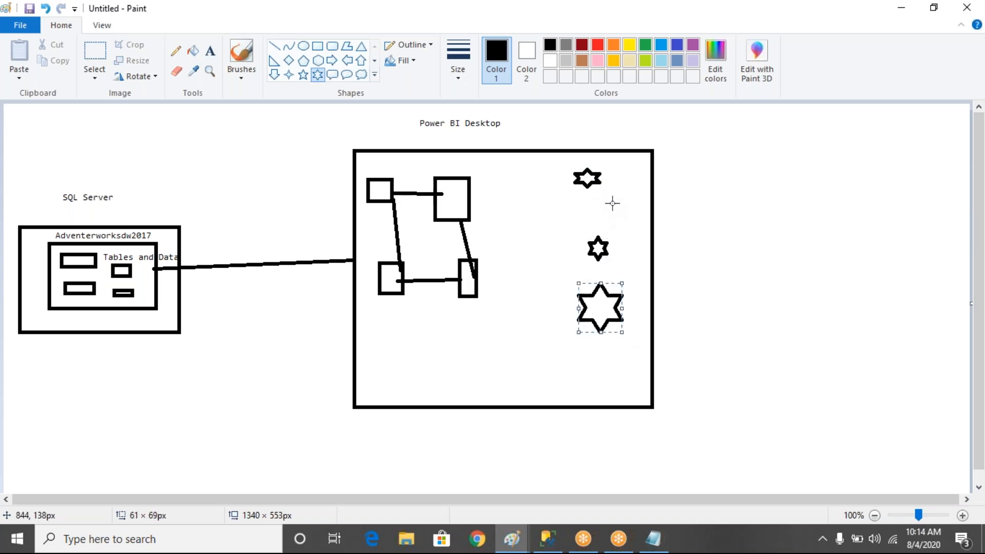
left_click_drag(612, 203, 634, 229)
left_click(318, 45)
left_click_drag(551, 159, 641, 340)
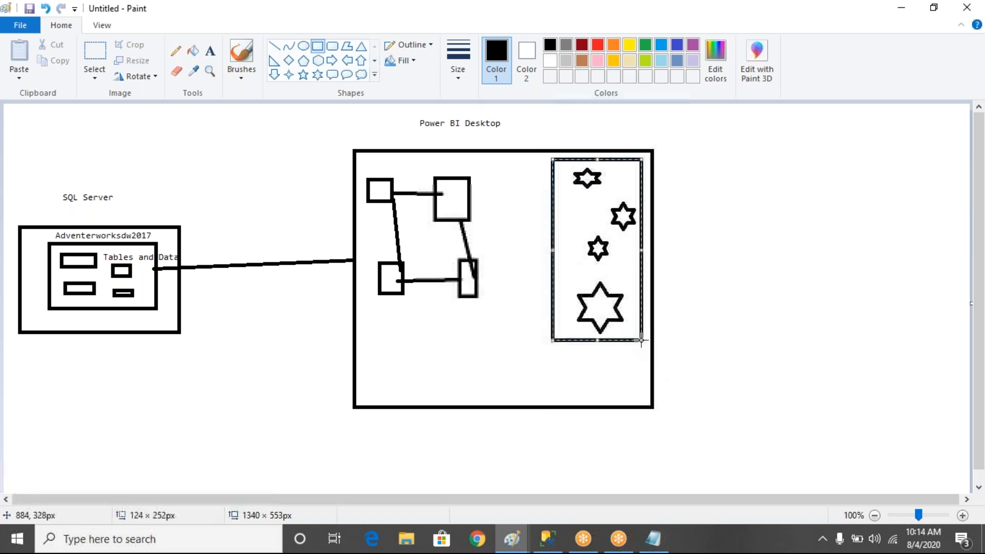
Link each of the four small boxes to the stars with straight lines
left_click(274, 46)
left_click_drag(465, 198, 616, 252)
left_click(471, 288)
left_click_drag(470, 287, 618, 222)
left_click_drag(386, 196, 605, 233)
left_click_drag(393, 278, 593, 224)
Add a cloud and a tall rectangle at the right, each linked by a line to the Power BI box
left_click(362, 74)
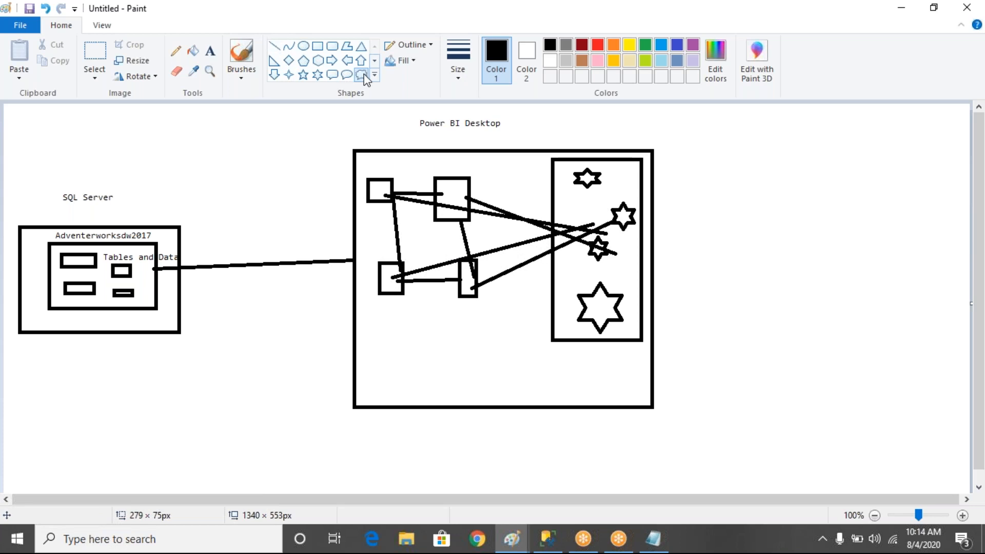
left_click_drag(812, 112, 897, 253)
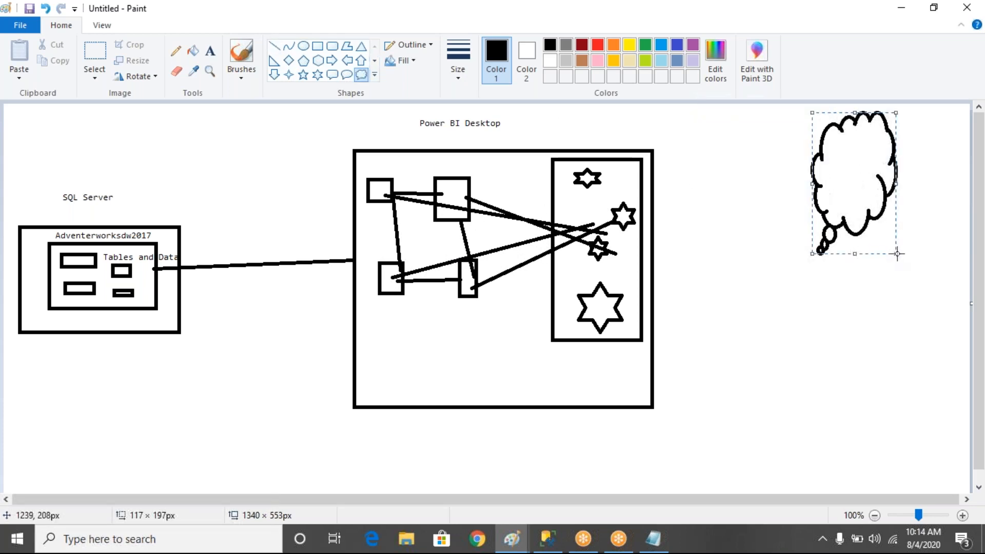
left_click(318, 46)
left_click_drag(822, 333, 912, 477)
left_click(274, 46)
left_click_drag(653, 252, 820, 183)
left_click_drag(653, 270, 826, 375)
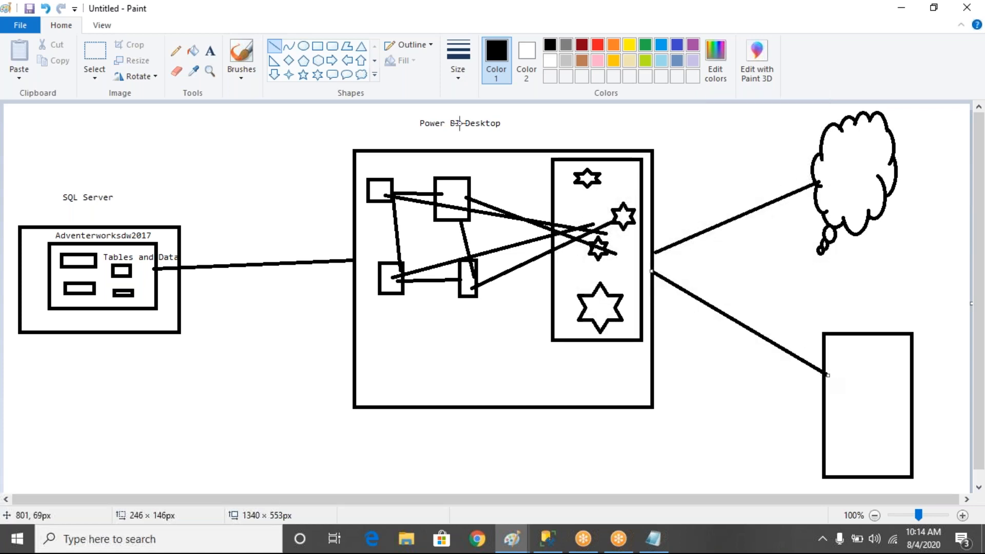
Draw a small rectangle right of the cloud, connected to the cloud and the tall rectangle
left_click(318, 46)
left_click_drag(918, 227, 959, 299)
left_click(274, 47)
left_click_drag(918, 239, 889, 205)
left_click_drag(922, 259, 884, 353)
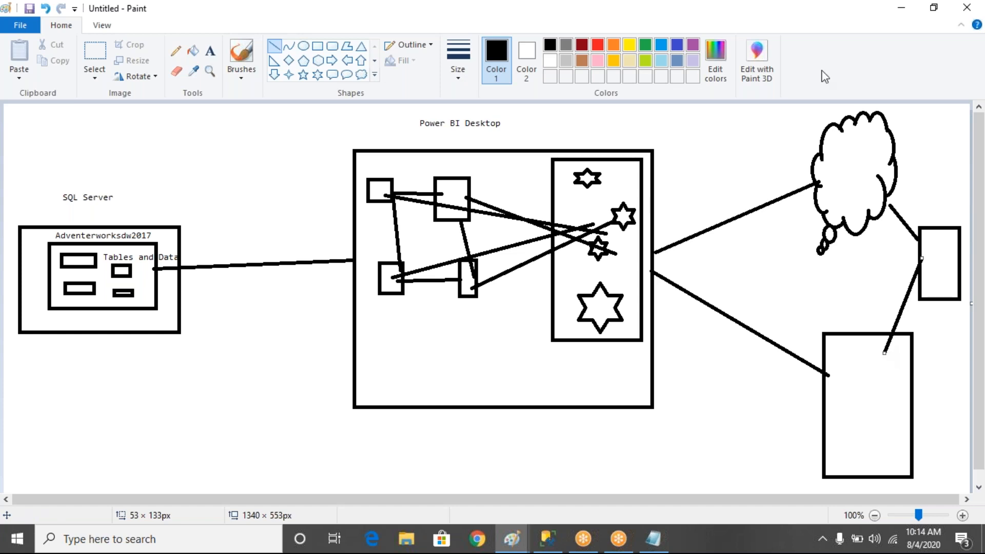
Pick the Text tool in Paint, then bring the MSBI Notes in Notepad to the front
left_click(684, 28)
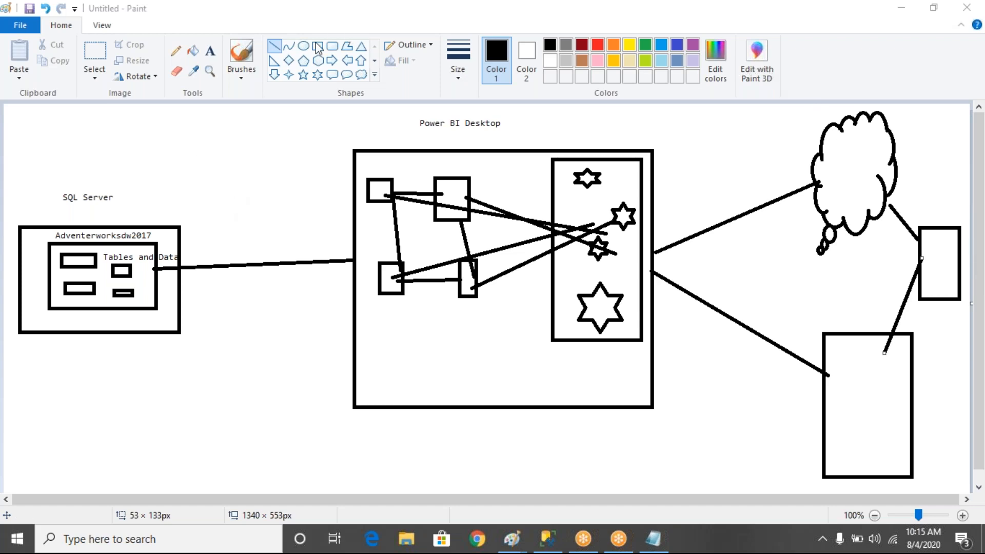
left_click(212, 58)
left_click(210, 51)
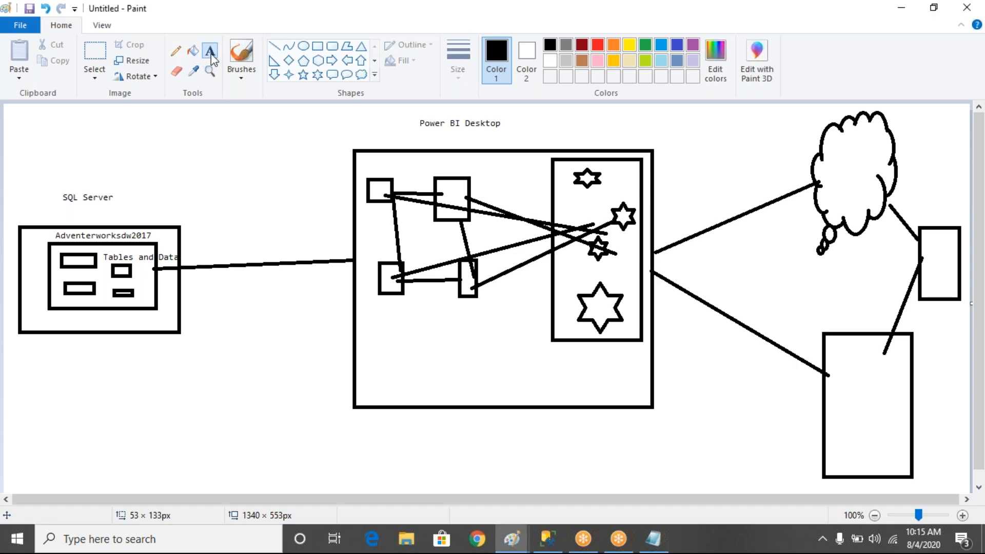
left_click(653, 541)
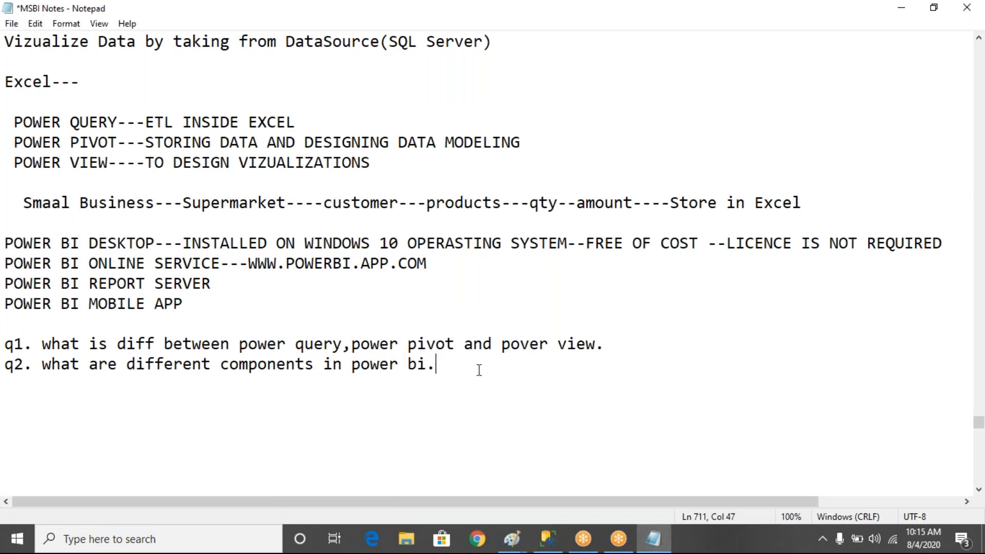
Add lines SQL Server, SQL Server managmenet Studio, SQL Database contains Tables and Data, Power Bi Desktop; highlight the Studio line
key("Return")
key("Return")
type("SQL Server")
key("Return")
type("SQL Se")
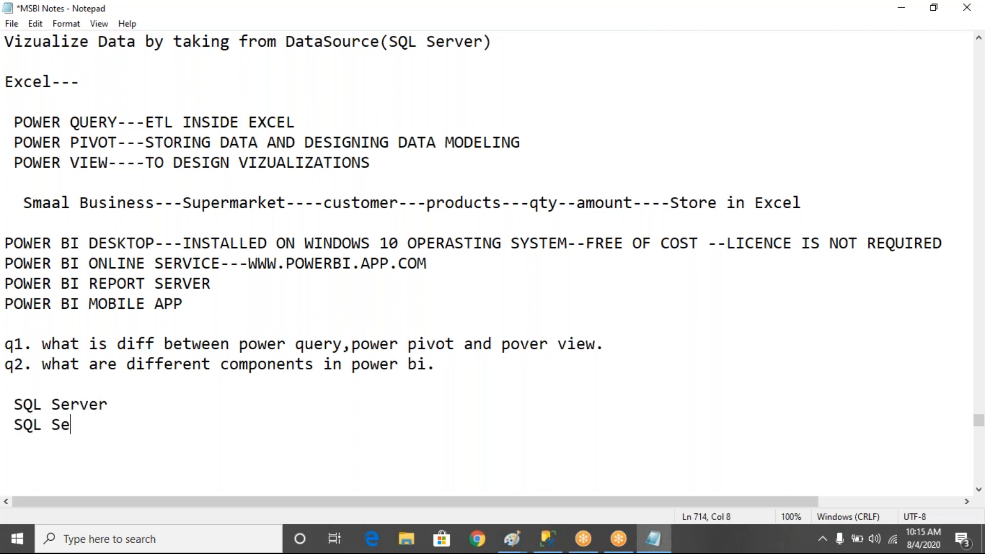
type("rver manag")
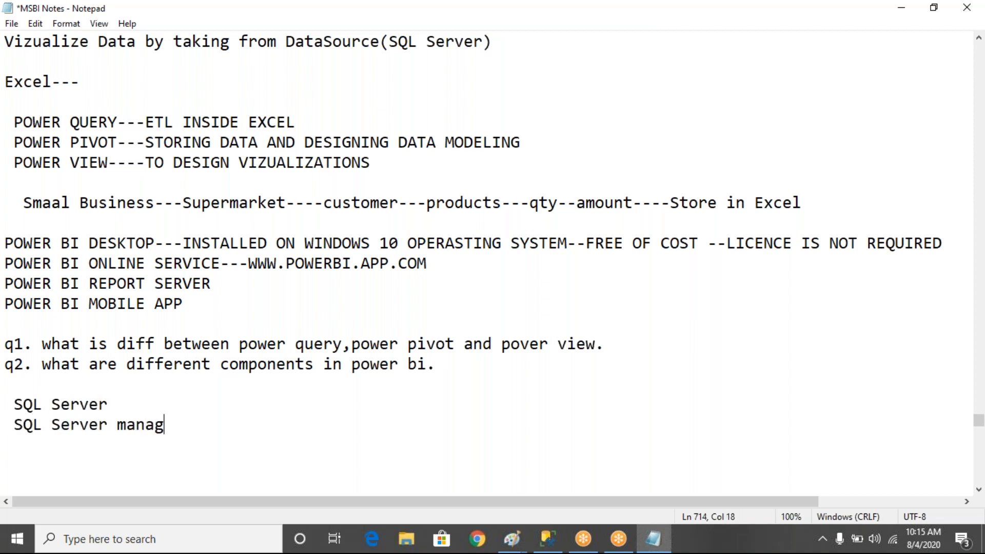
type("menet Studio")
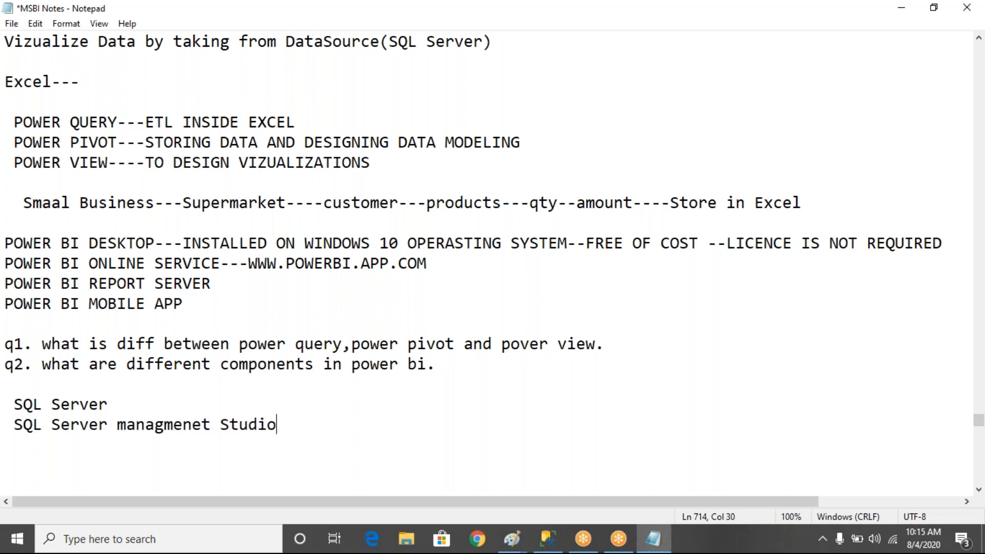
key("Return")
type("SQL Database ")
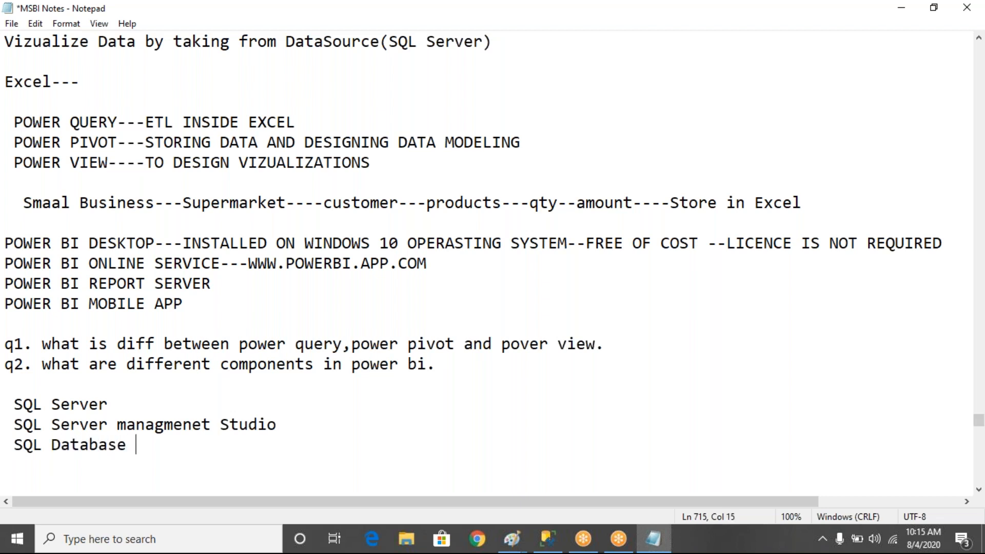
type("contains ")
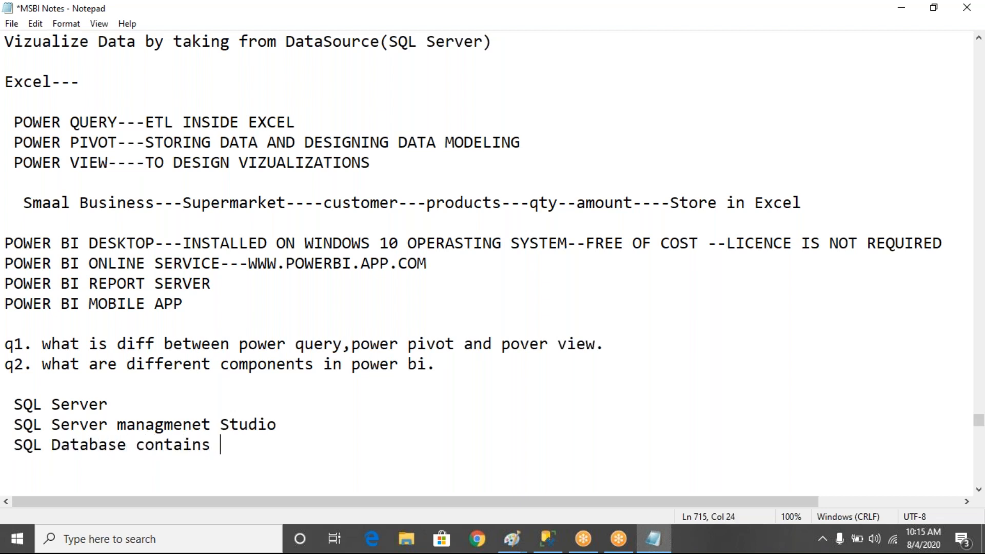
type("Tables and Data")
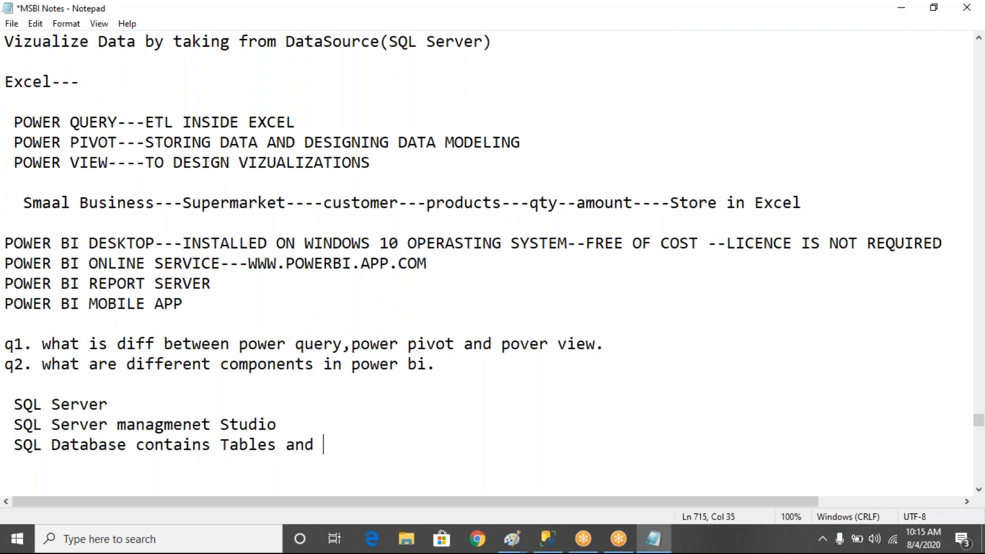
key("Return")
key("Return")
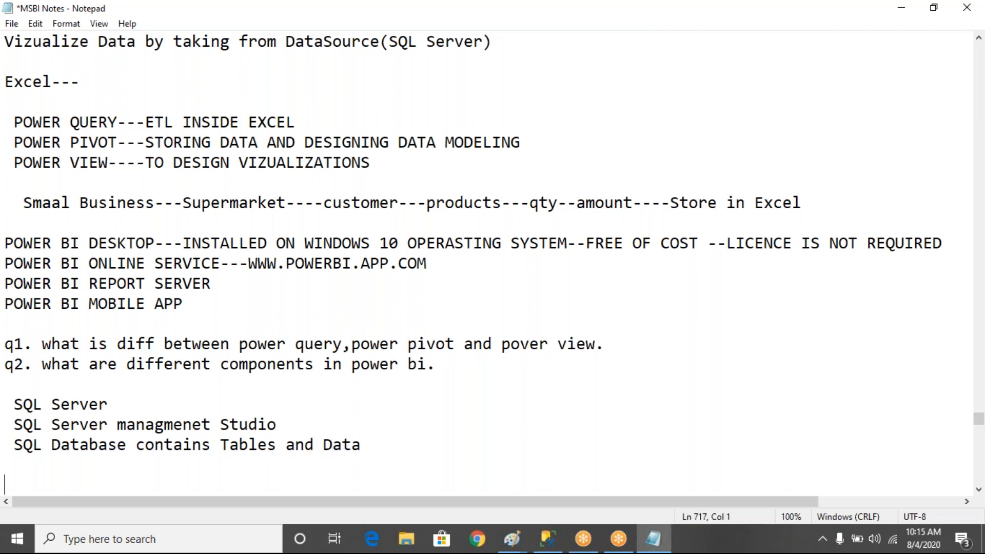
key("BackSpace")
type("Power Bi D")
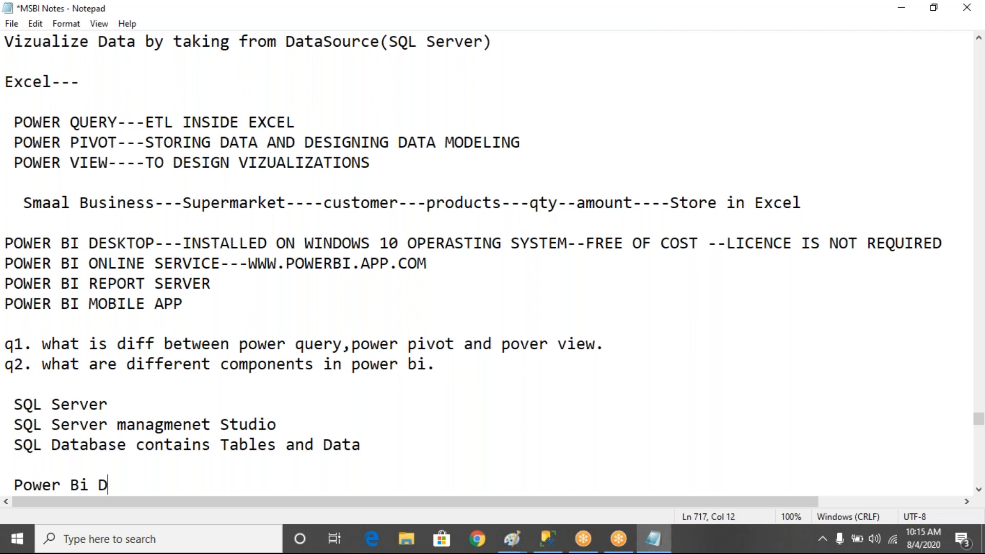
type("esktop")
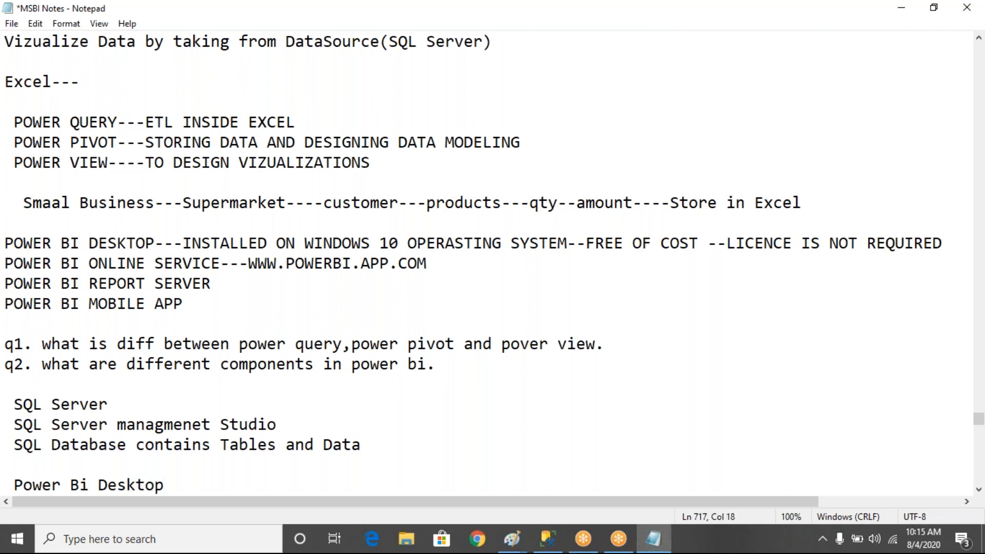
key("Return")
key("Return")
key("Return")
key("Return")
key("Return")
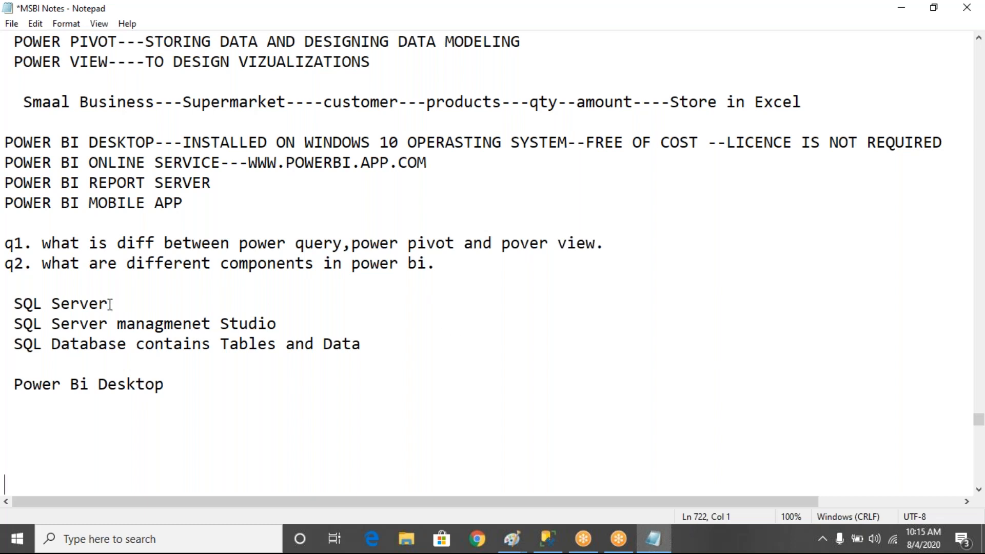
left_click_drag(111, 303, 282, 322)
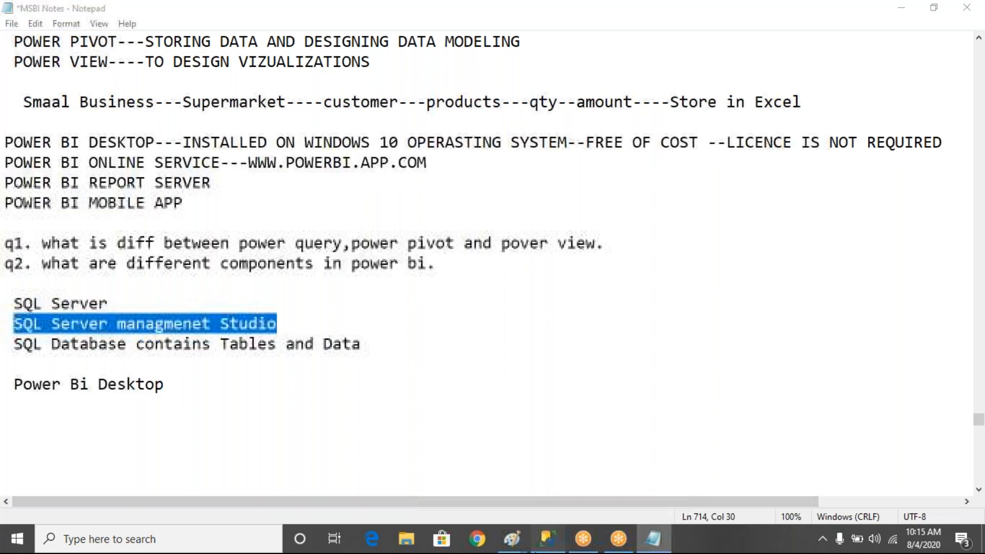
Close Management Studio, discarding the unsaved query changes
left_click(548, 539)
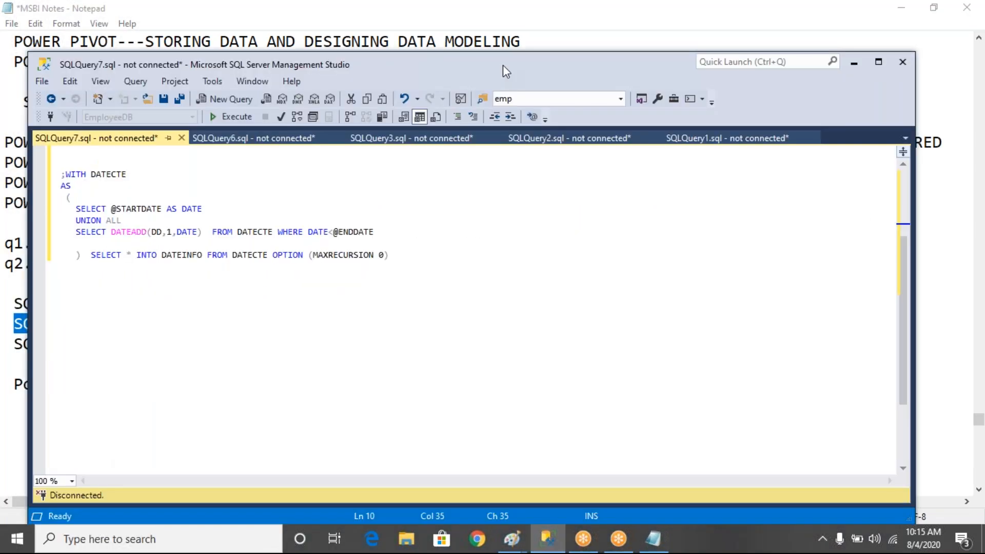
double_click(502, 65)
left_click(72, 29)
key("Escape")
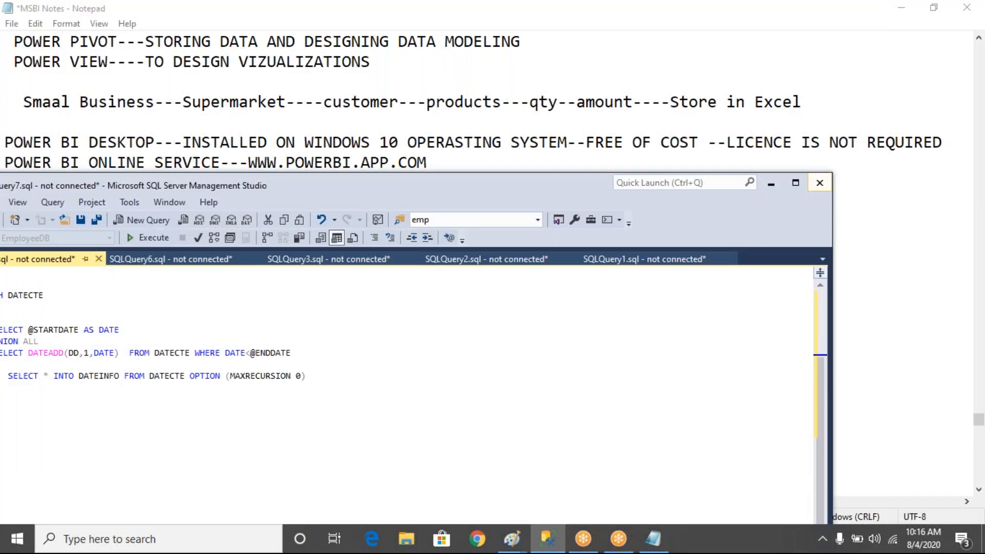
left_click(819, 182)
left_click(437, 498)
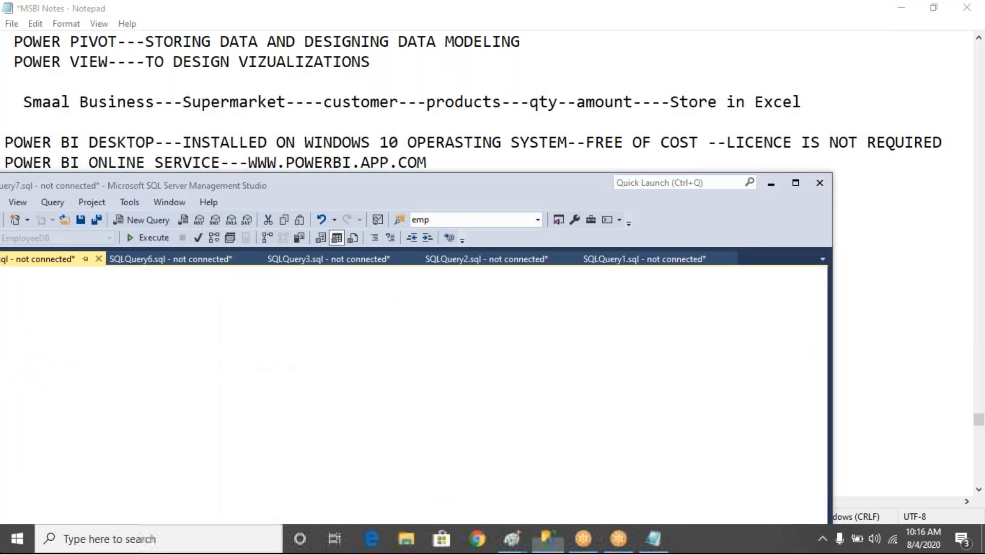
Relaunch SQL Server Management Studio 18 by searching 'sql' in the Start menu
left_click(30, 537)
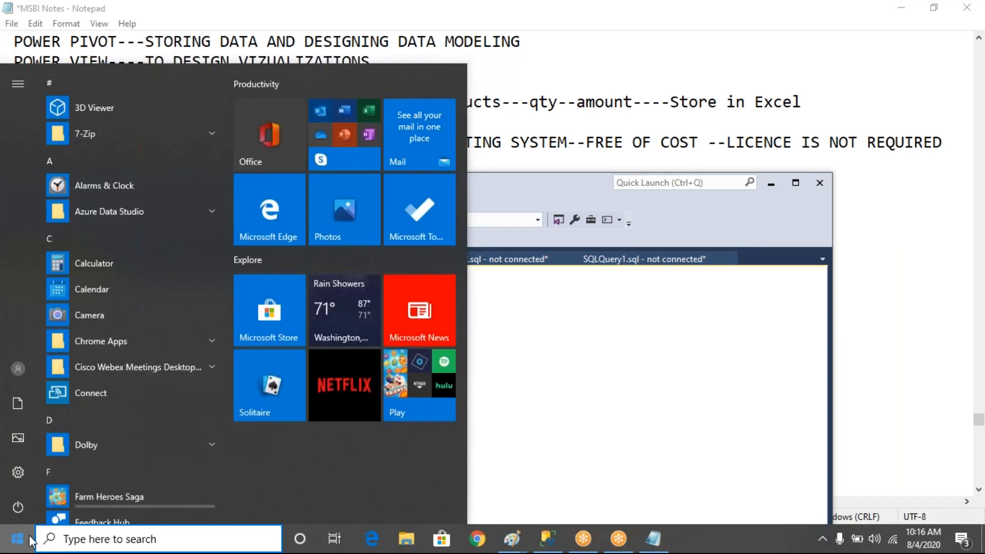
type("sql")
left_click(191, 167)
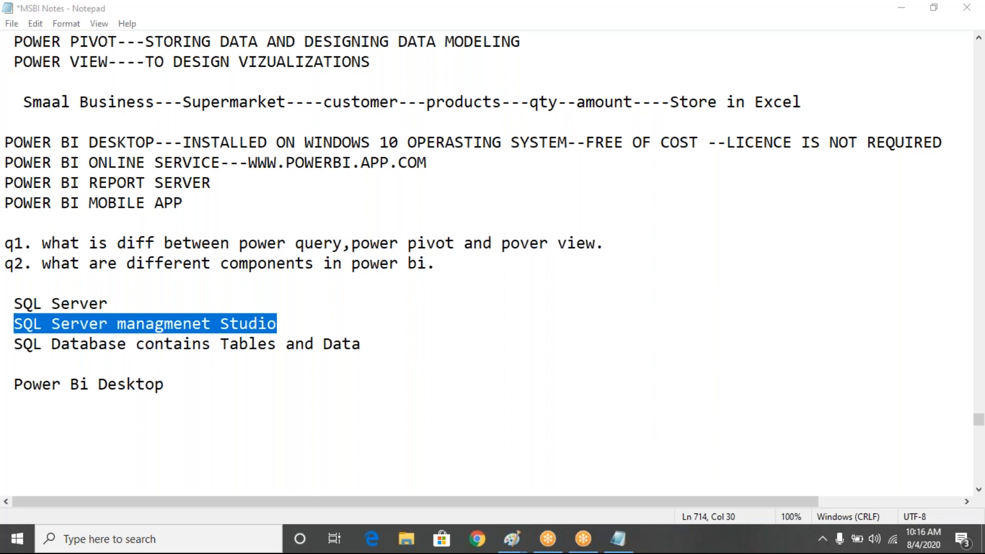
Connect to the local SQL Server 14.0 Database Engine with Windows Authentication
left_click(464, 287)
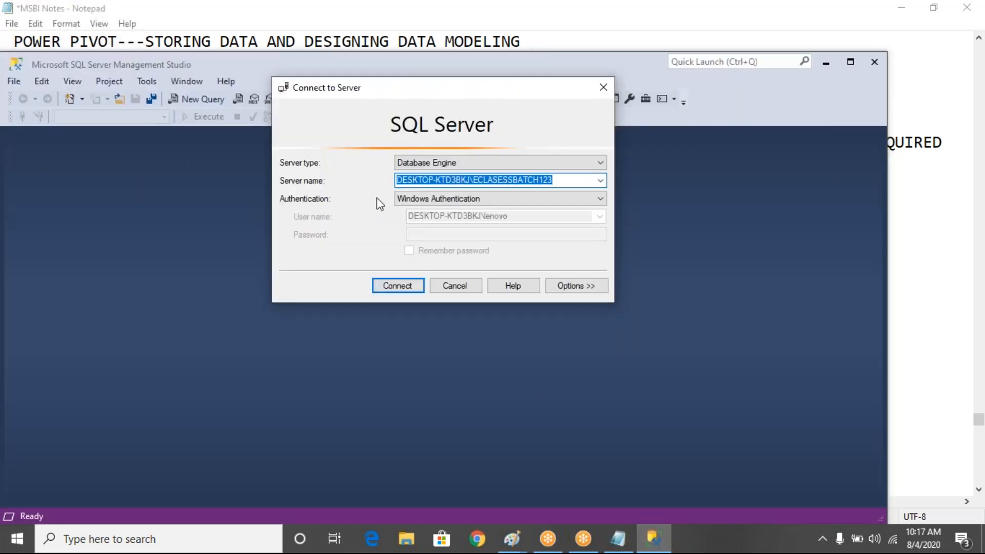
left_click(402, 286)
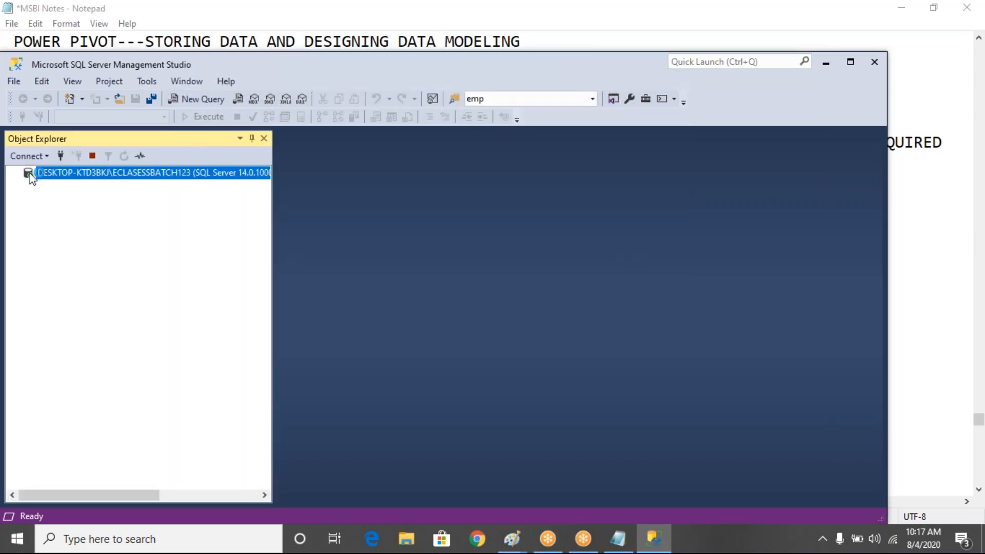
Expand the server's databases, pointing out EmployeeDB, EMPDEPT and AdventureWorksDW2017, and maximise the window
left_click(28, 187)
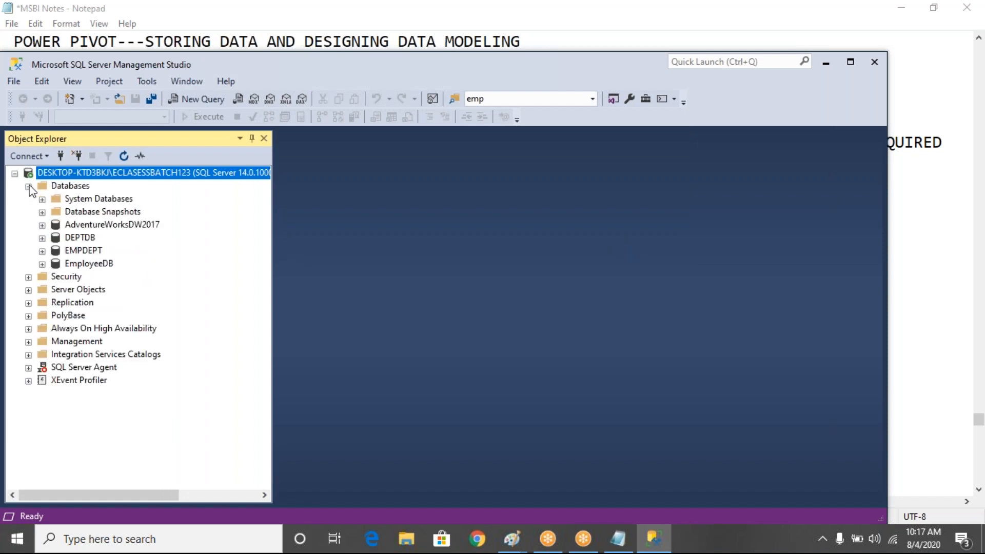
left_click(84, 262)
left_click(78, 252)
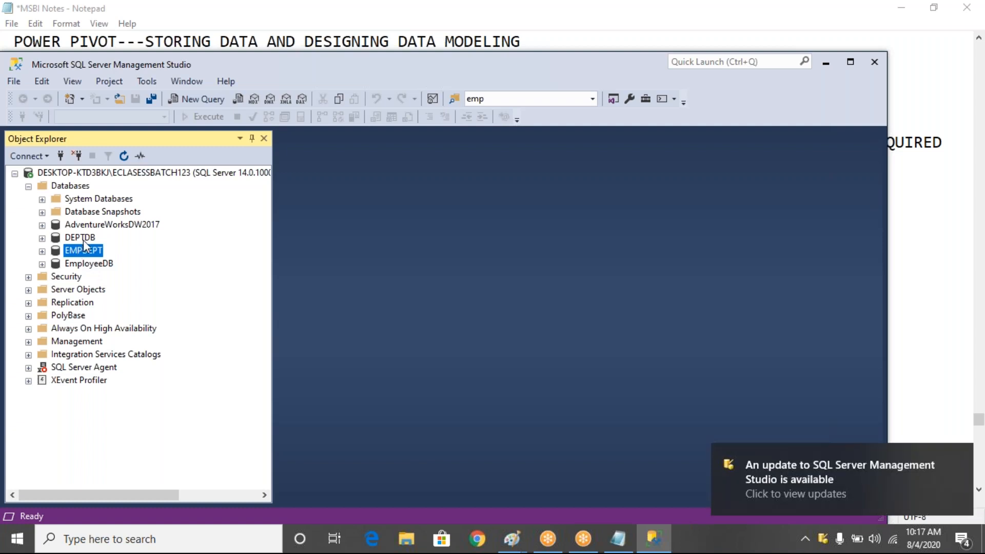
left_click(93, 226)
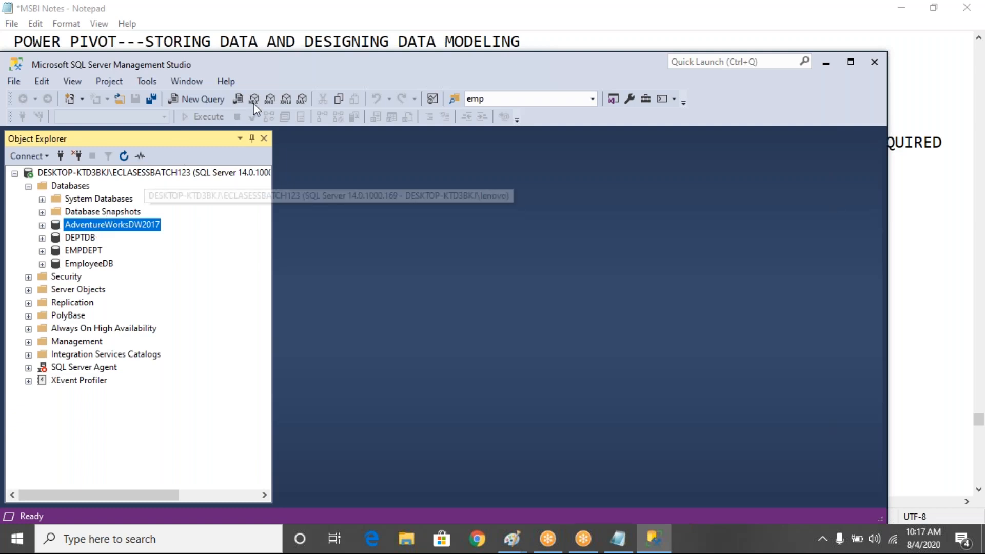
double_click(395, 68)
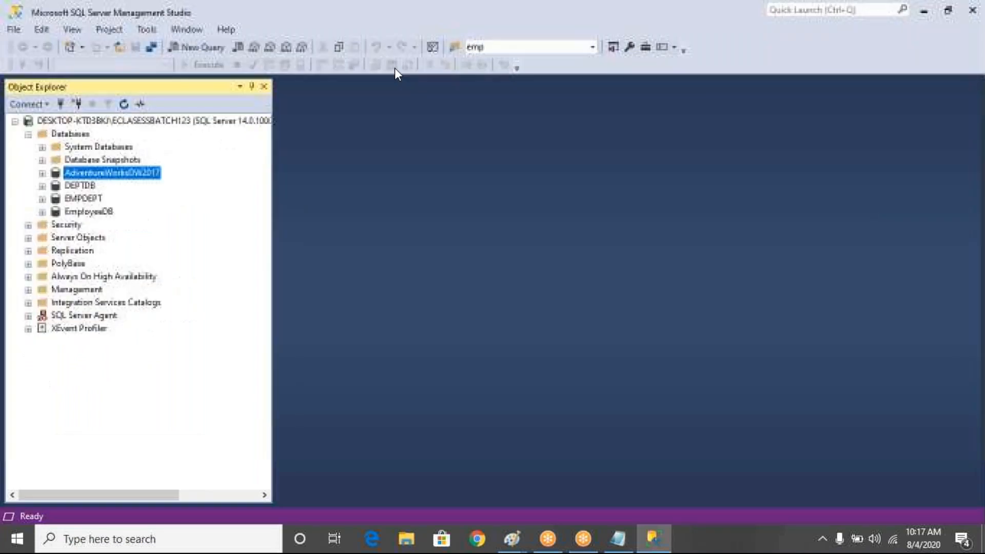
In File Explorer, open C:\Program Files\Microsoft SQL Server
left_click(406, 538)
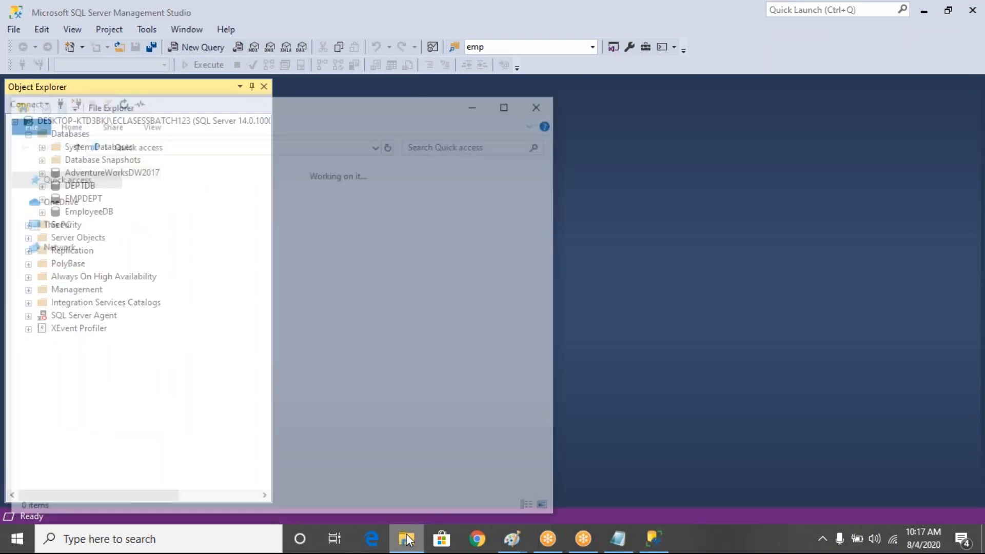
left_click(406, 538)
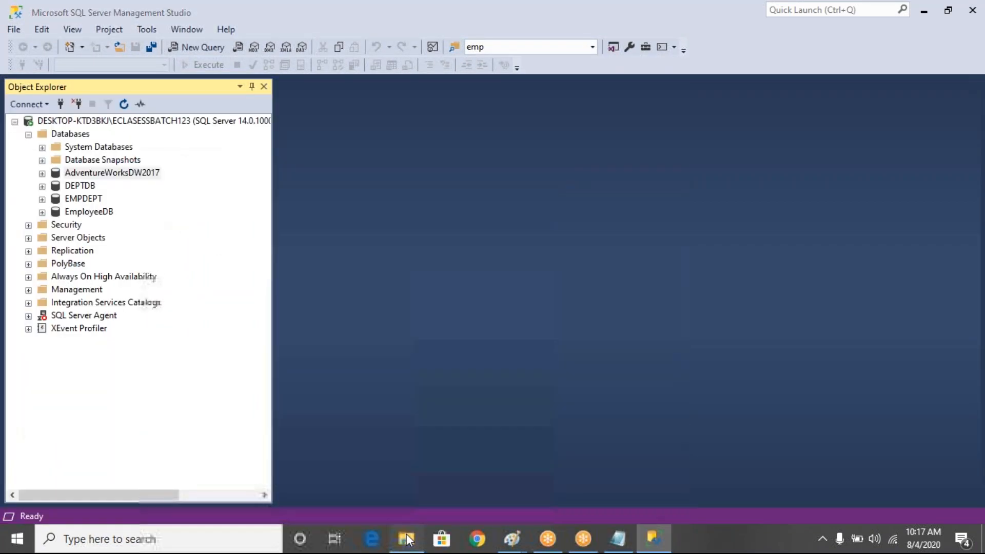
left_click(406, 538)
left_click(77, 380)
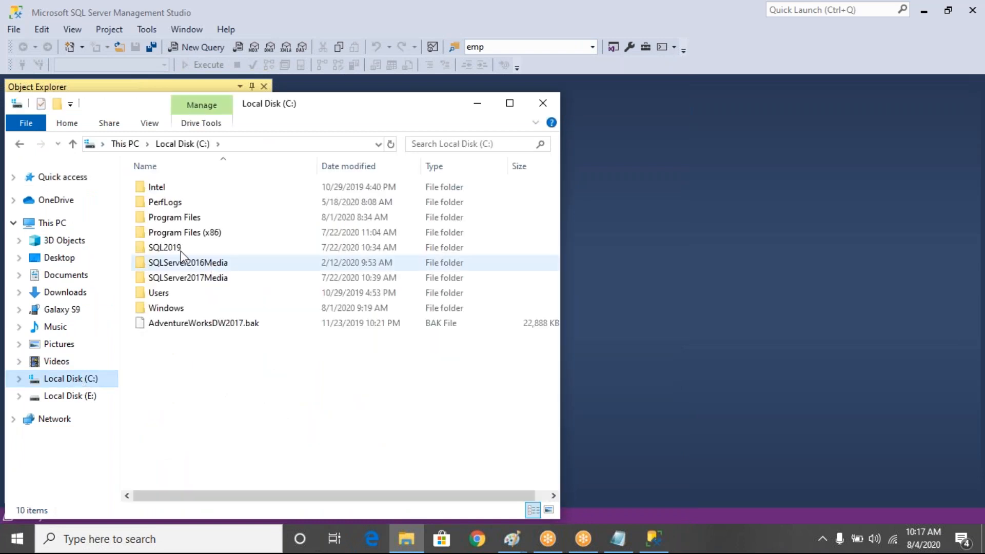
double_click(192, 219)
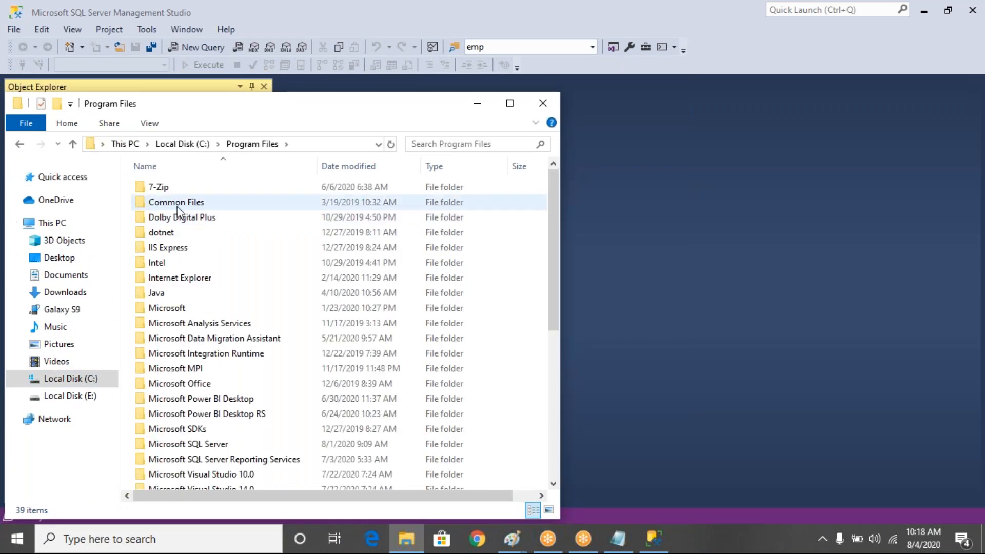
left_click(165, 218)
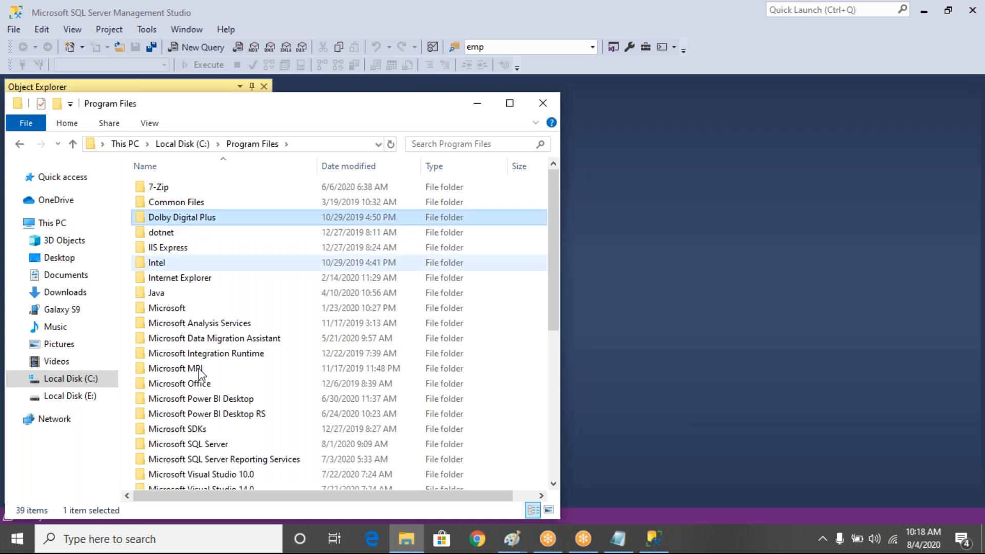
double_click(205, 445)
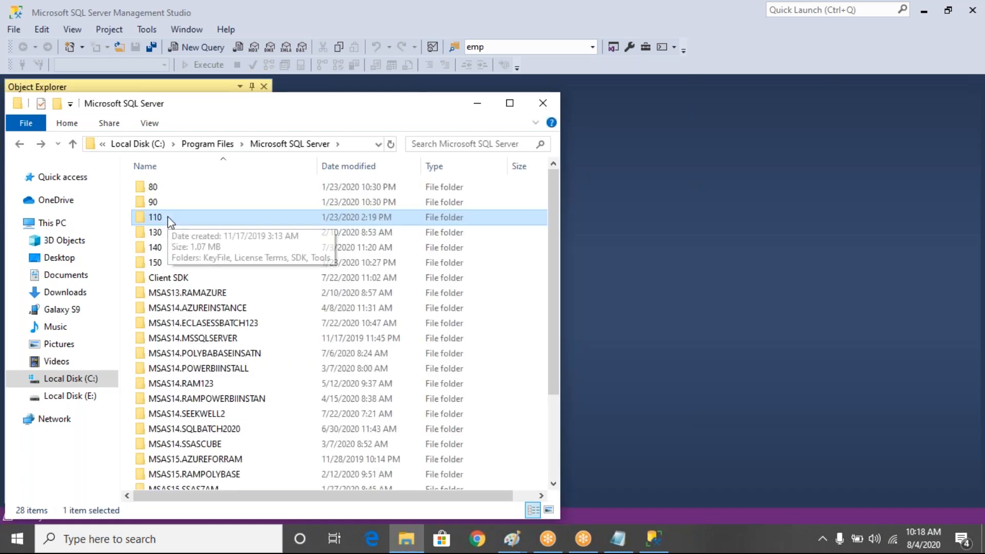
Look through version folders 90, 80, 140 and 150, then return to Management Studio
key("Up")
key("Up")
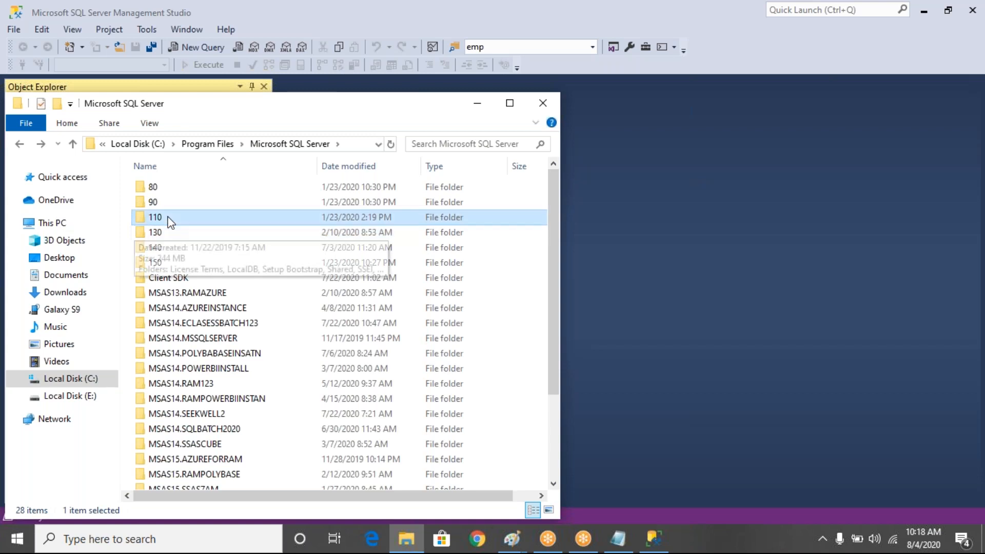
key("Return")
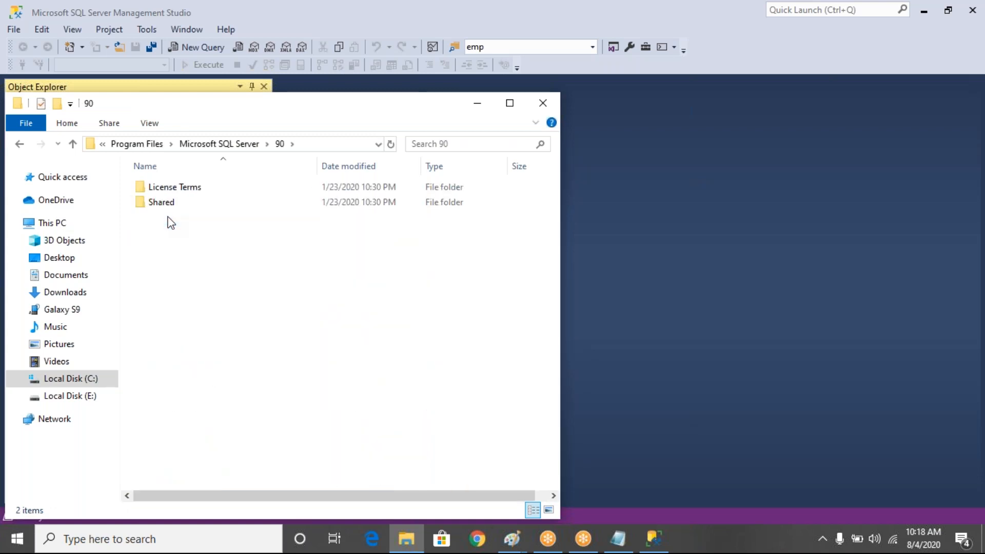
key("BackSpace")
key("Up")
key("Return")
key("BackSpace")
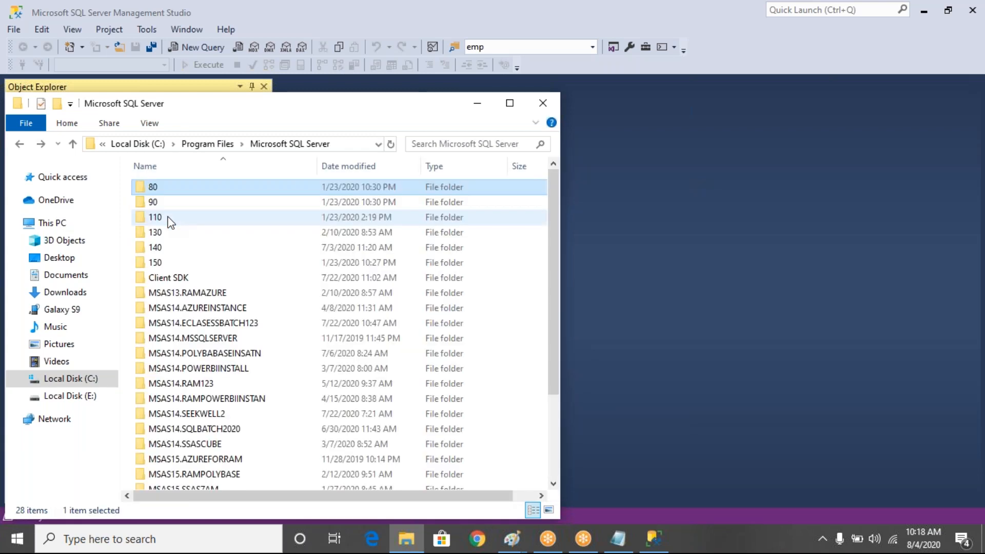
key("Down")
key("Down")
key("Down")
key("Down")
key("Return")
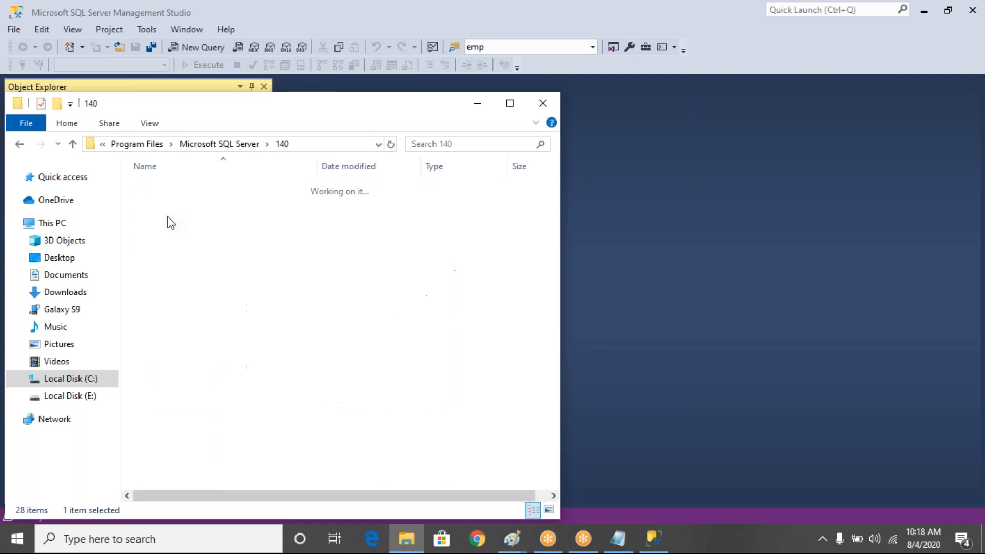
key("Down")
key("Down")
key("Down")
key("Down")
key("Down")
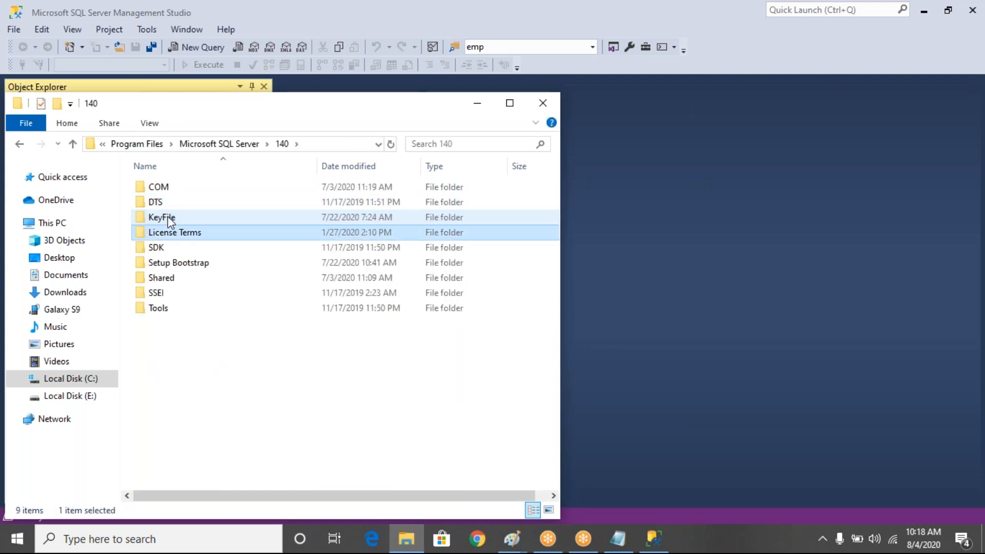
key("BackSpace")
key("Down")
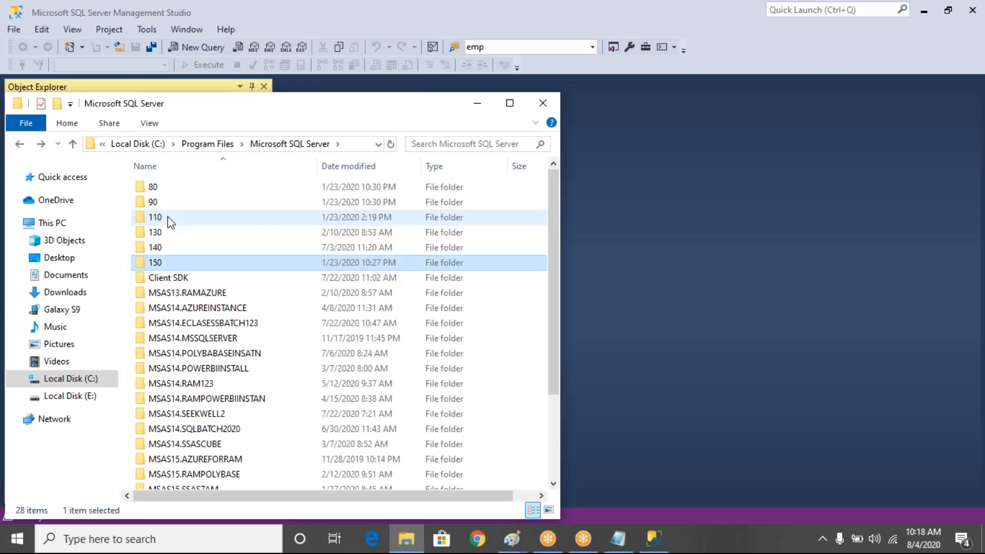
key("Return")
key("Down")
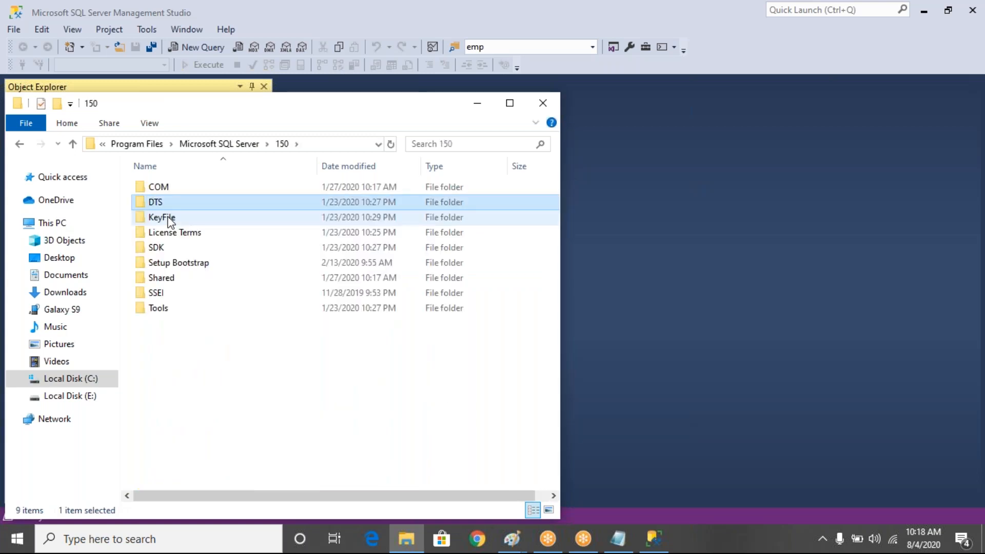
key("BackSpace")
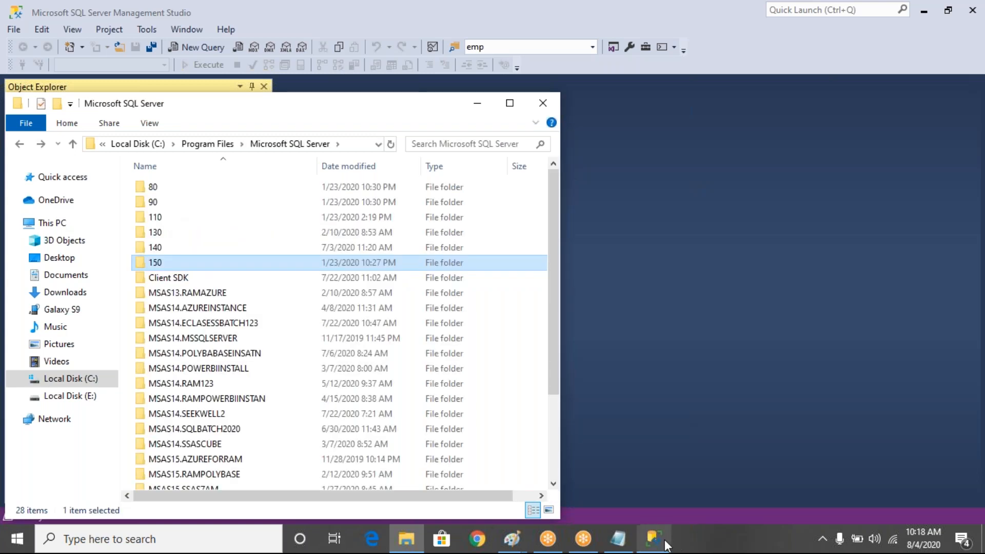
left_click(666, 545)
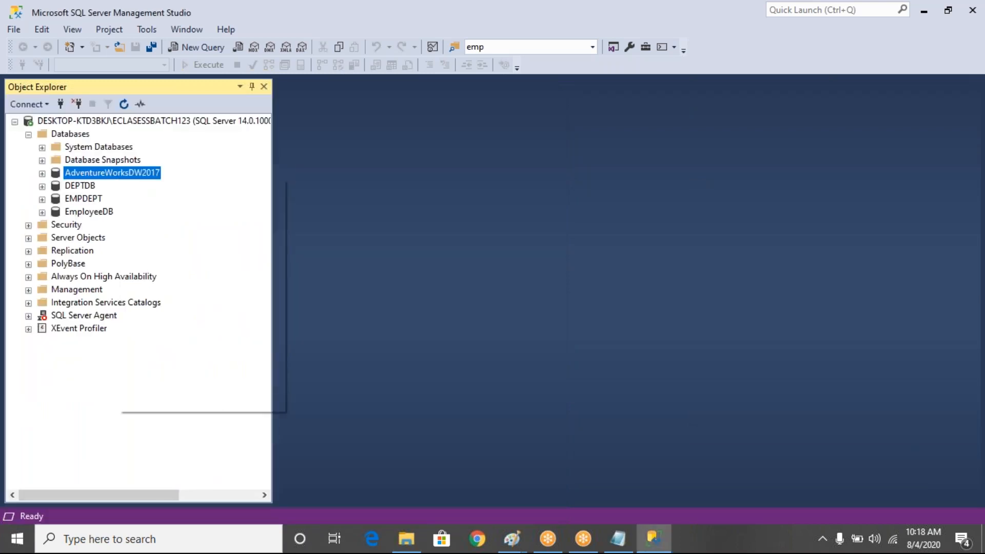
Show AdventureWorksDW2017's Properties Files page, widened so the data and log file paths are visible
left_click(192, 402)
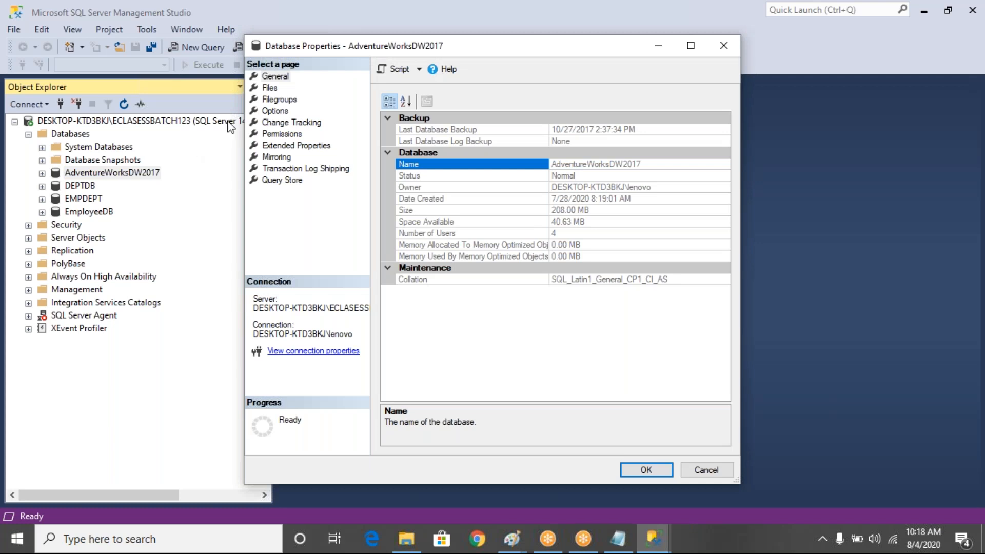
left_click(271, 87)
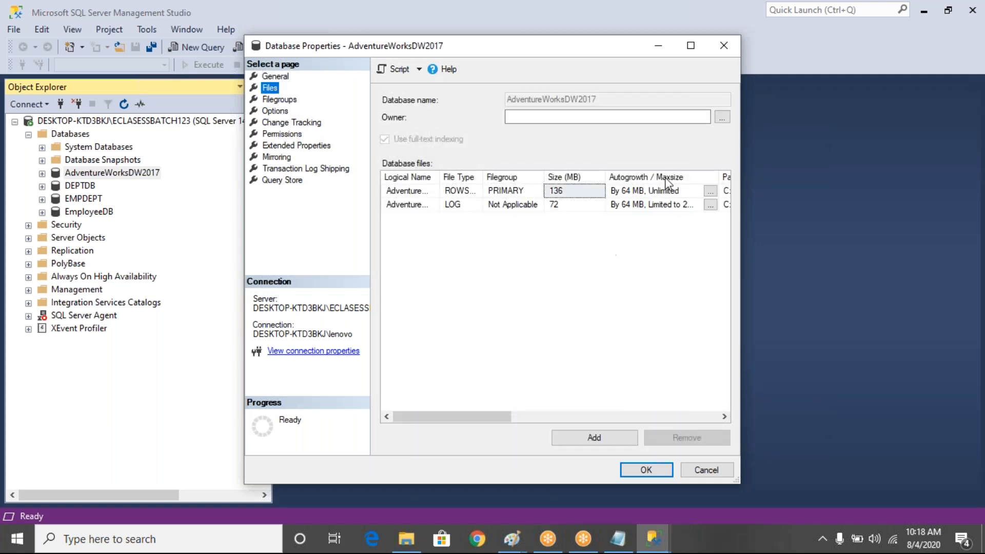
left_click_drag(740, 355, 983, 355)
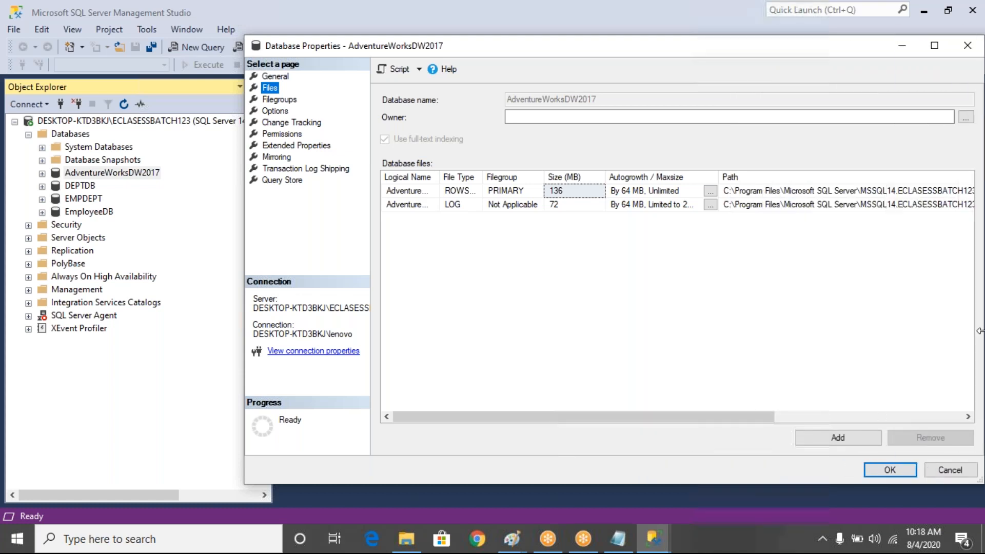
left_click(879, 191)
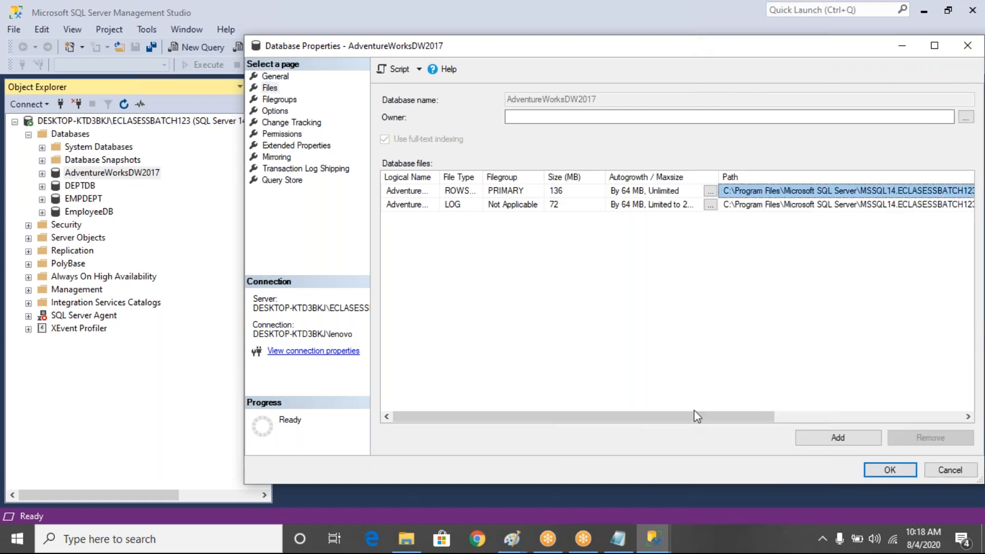
left_click(418, 545)
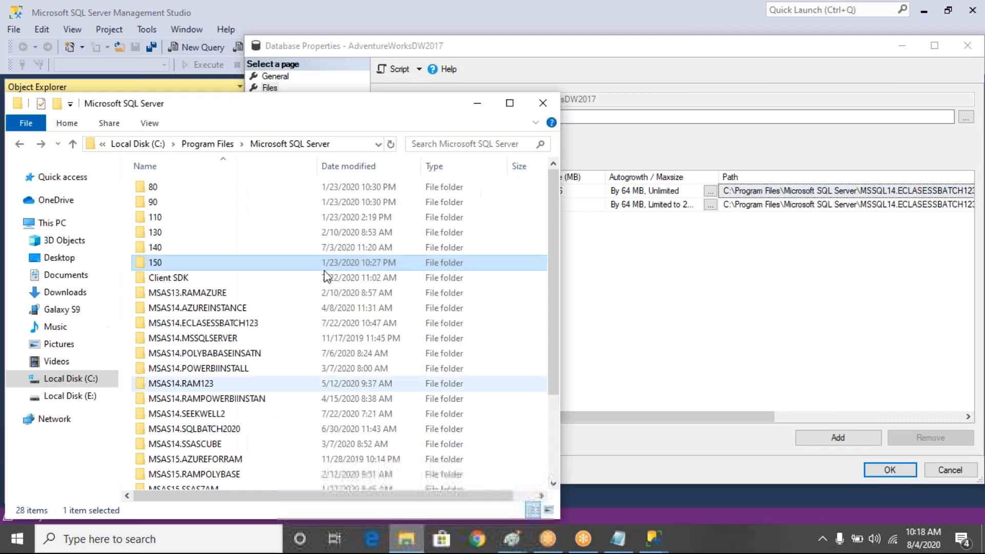
Maximize File Explorer, navigate to the pasted MSSQL\DATA path and select the AdventureWorksDW2017 data file
left_click(514, 103)
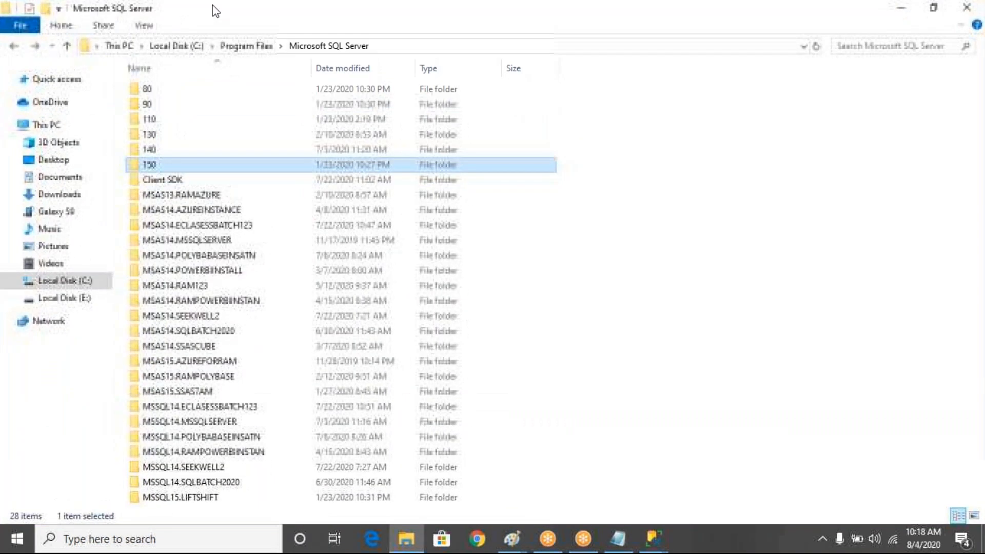
left_click(436, 49)
key("ctrl+v")
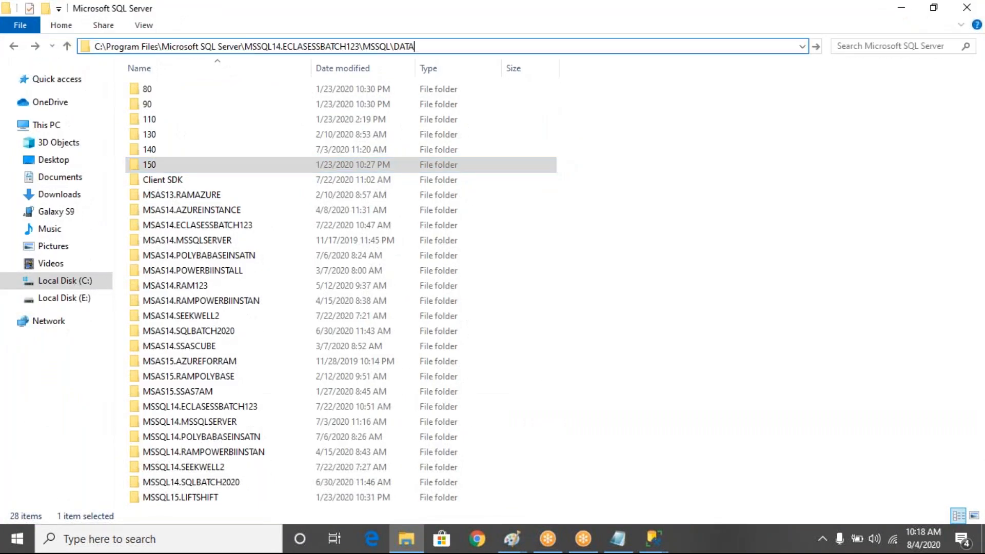
key("Return")
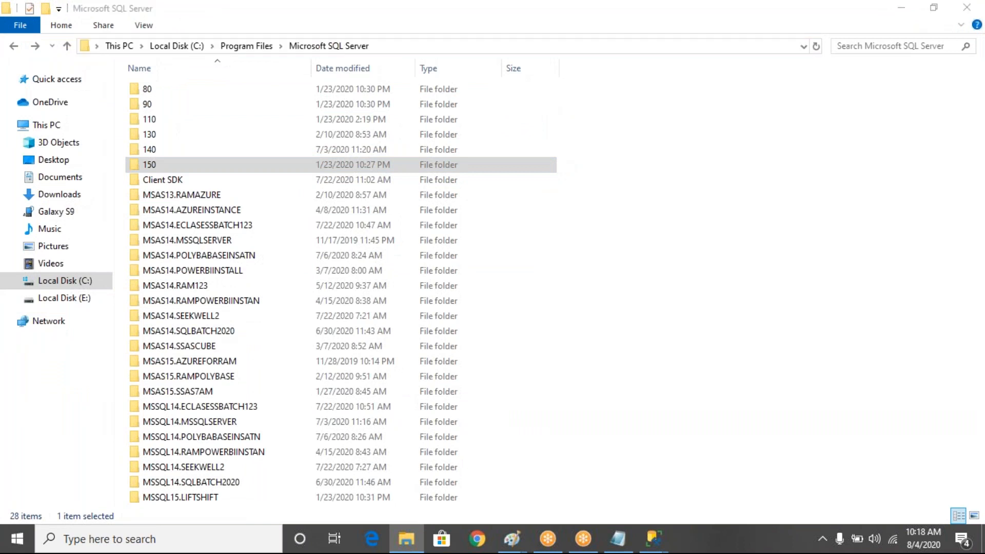
left_click(511, 289)
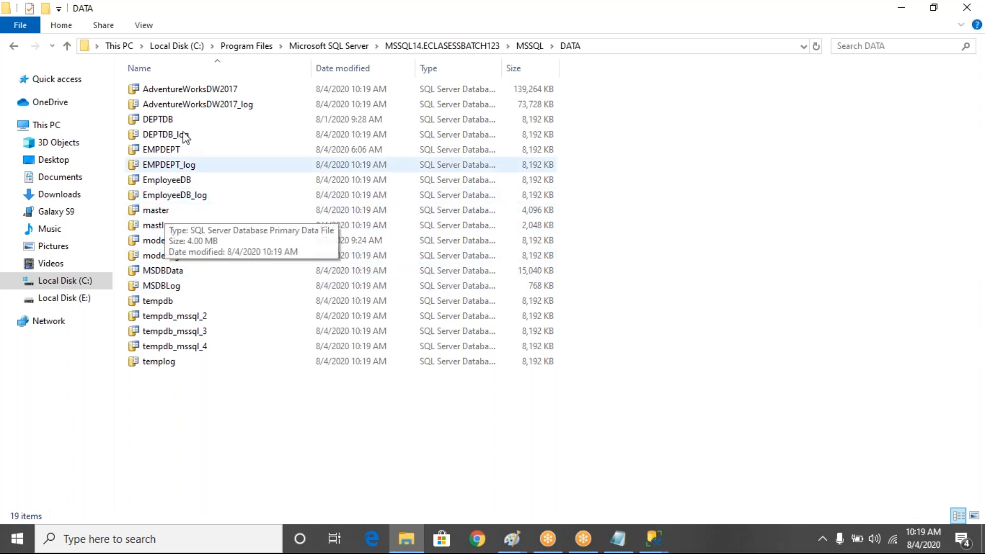
left_click(227, 92)
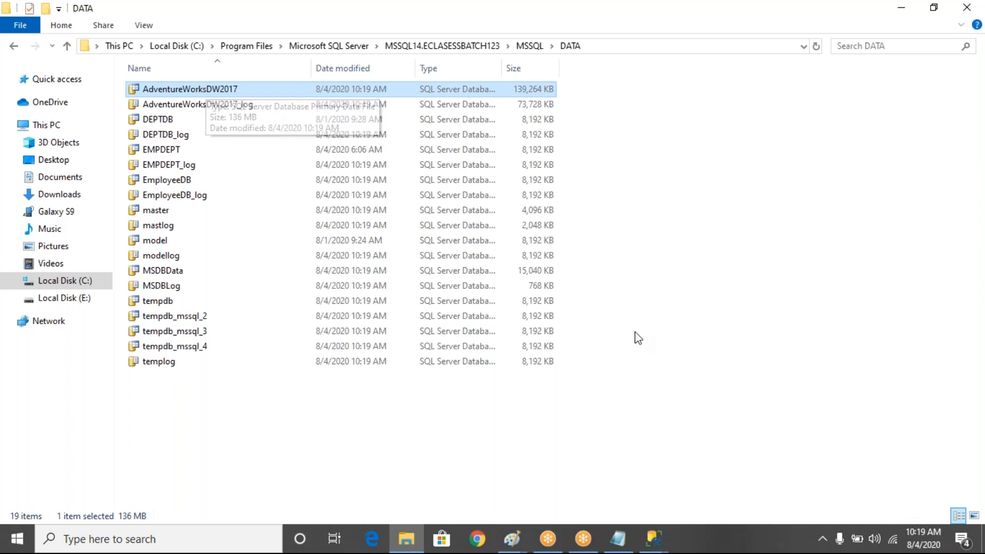
mouse_move(657, 536)
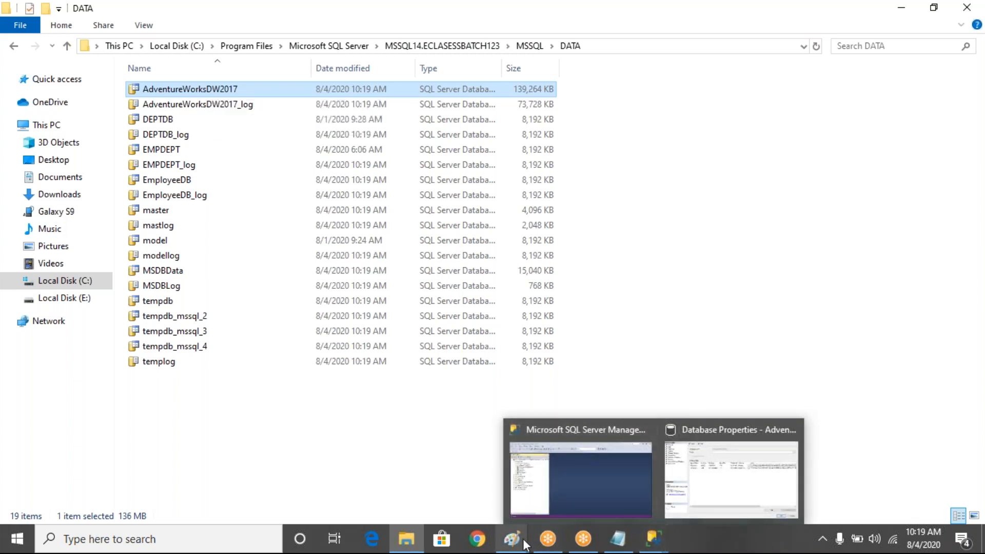
Bring up the Power BI Desktop diagram drawing in Paint, then return to Management Studio
mouse_move(523, 547)
left_click(487, 509)
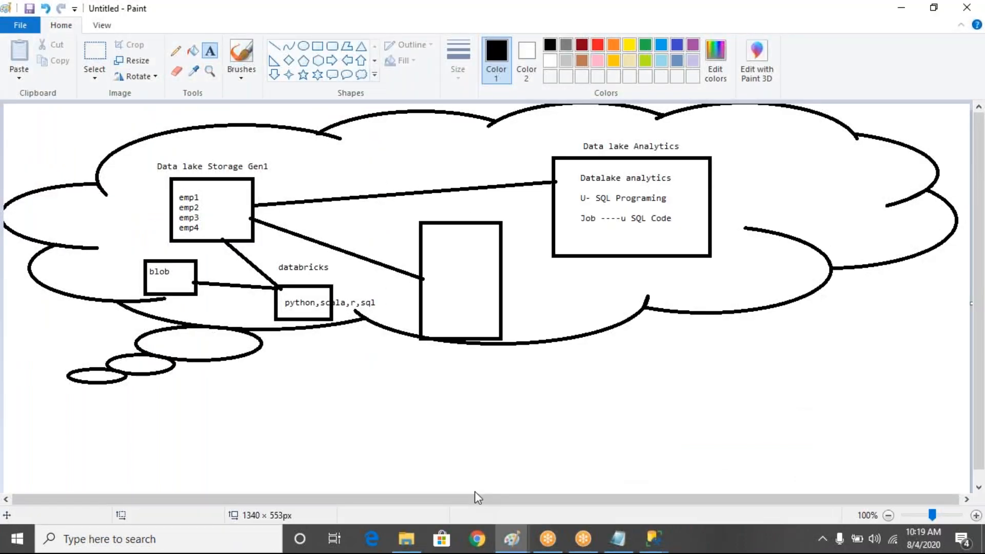
left_click(512, 541)
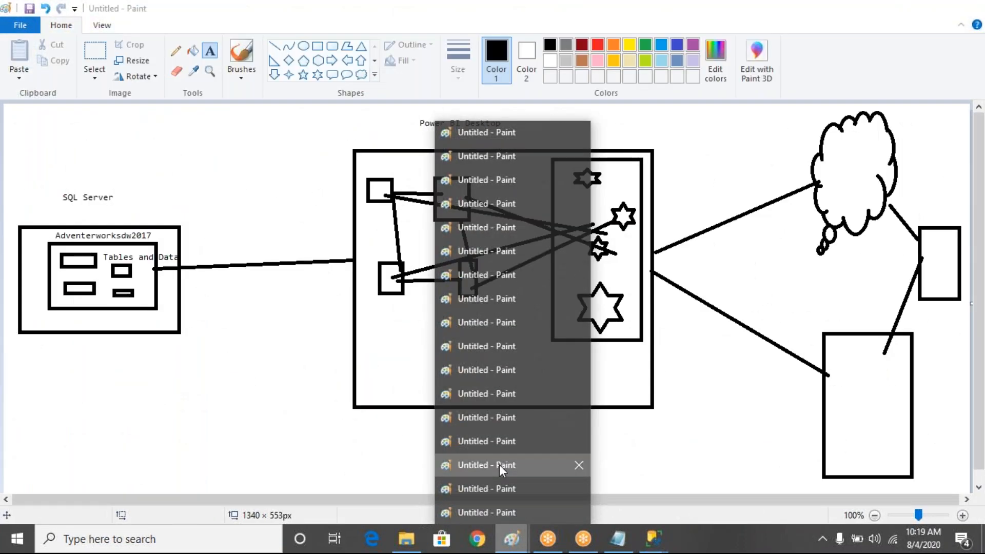
left_click(500, 463)
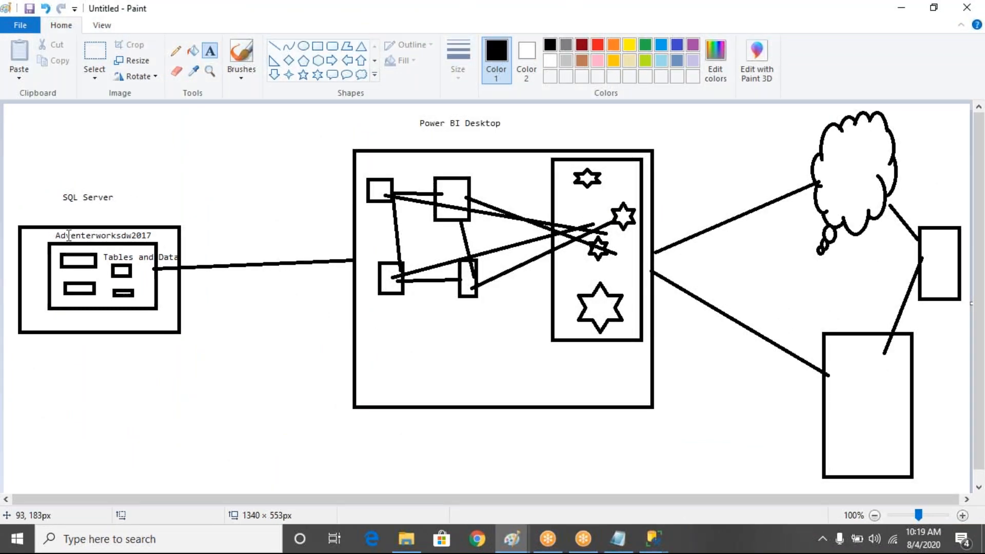
left_click(650, 548)
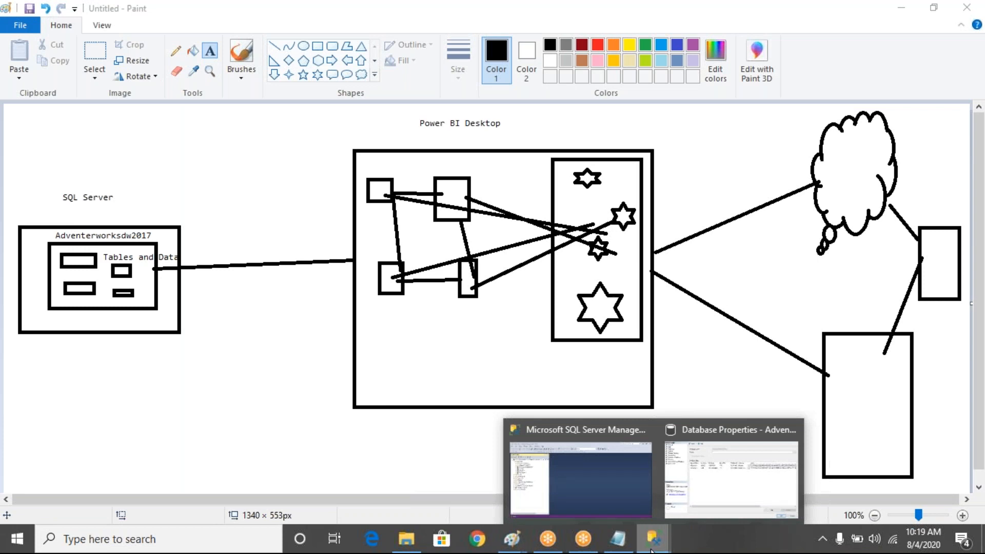
mouse_move(668, 505)
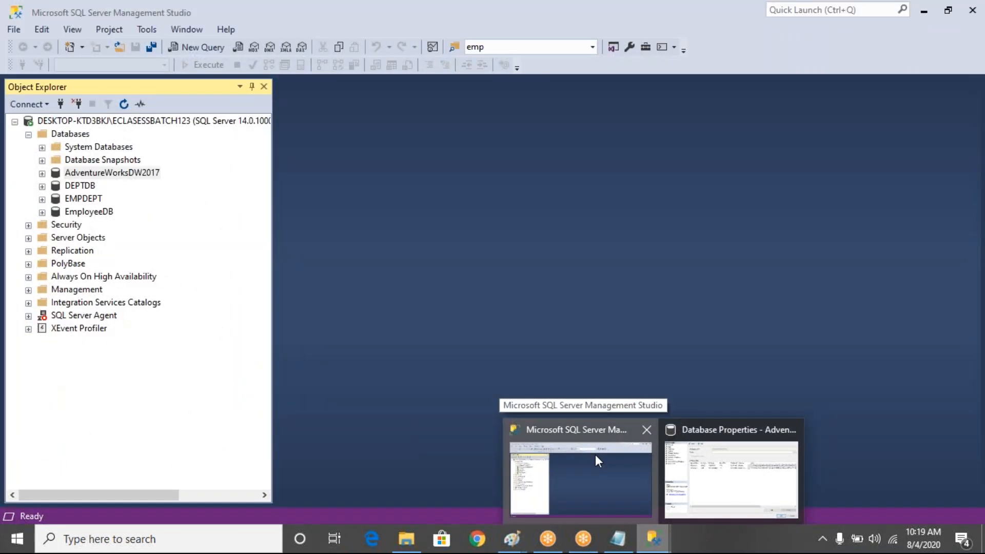
left_click(595, 454)
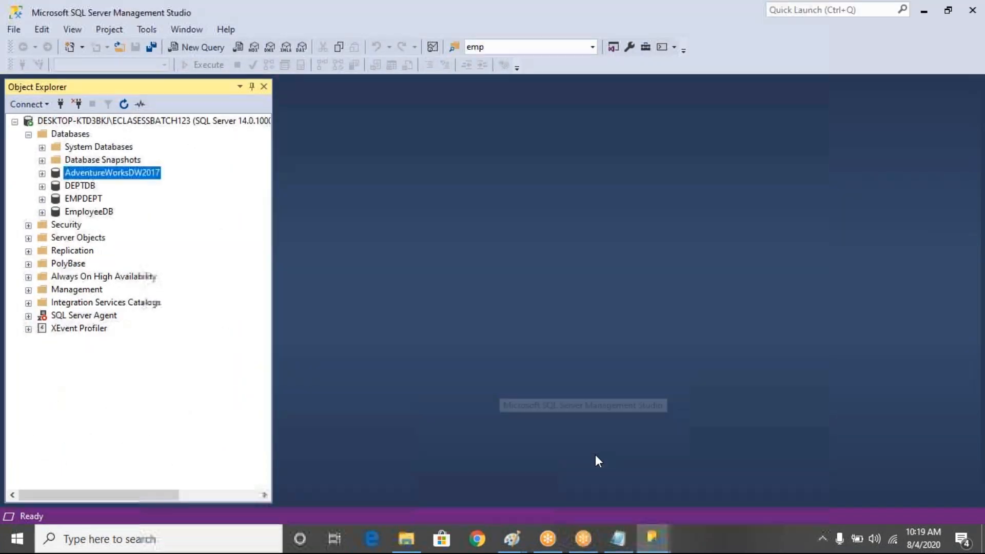
right_click(134, 177)
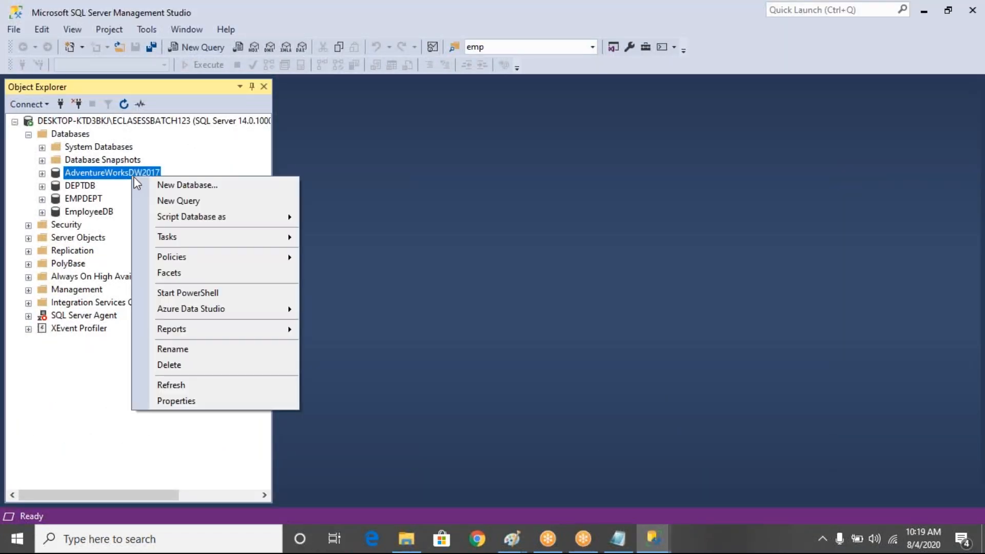
left_click(42, 173)
left_click(56, 200)
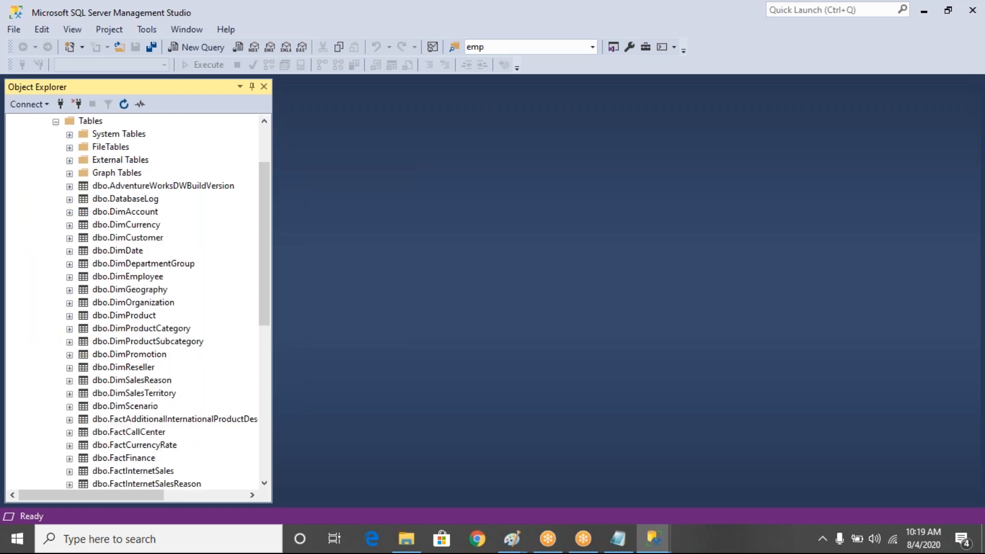
left_click(137, 211)
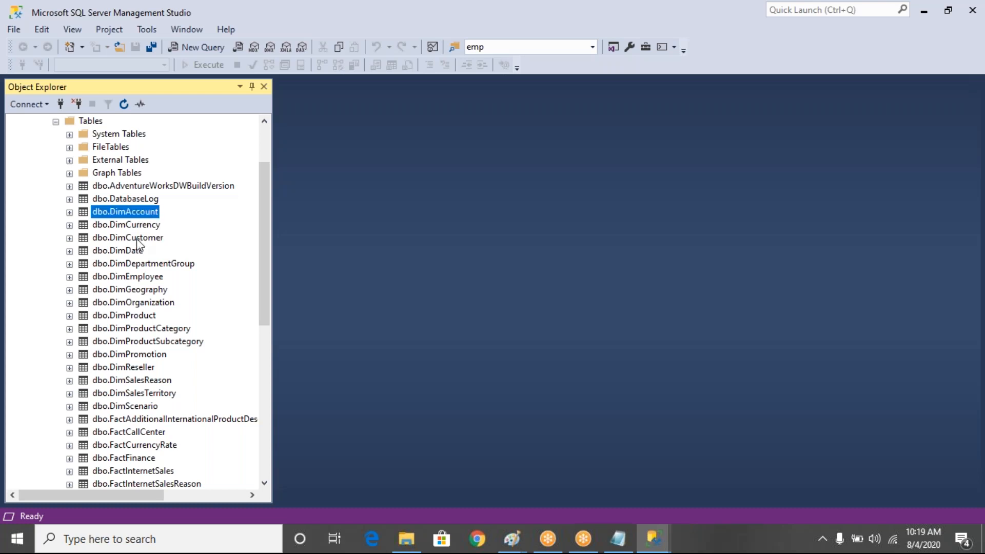
left_click(139, 252)
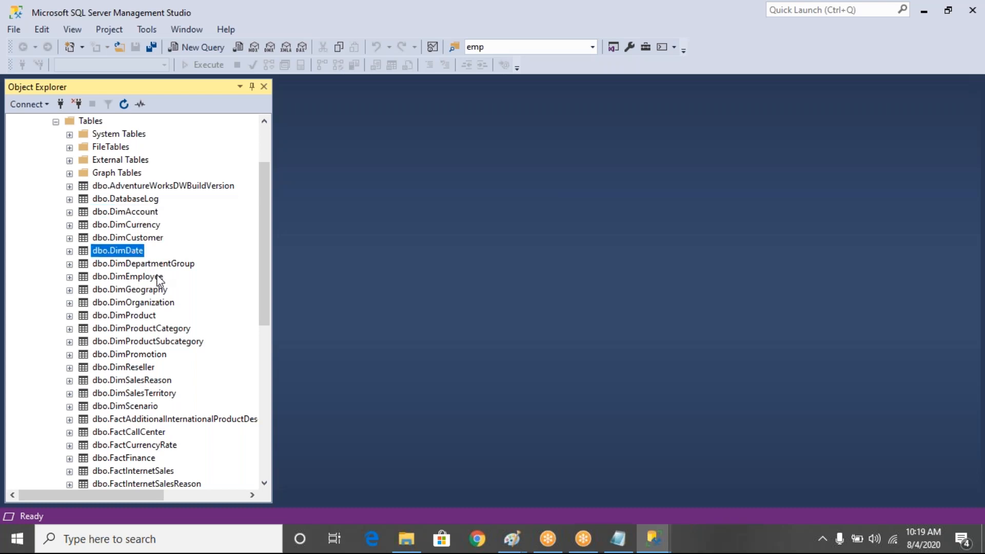
left_click(158, 278)
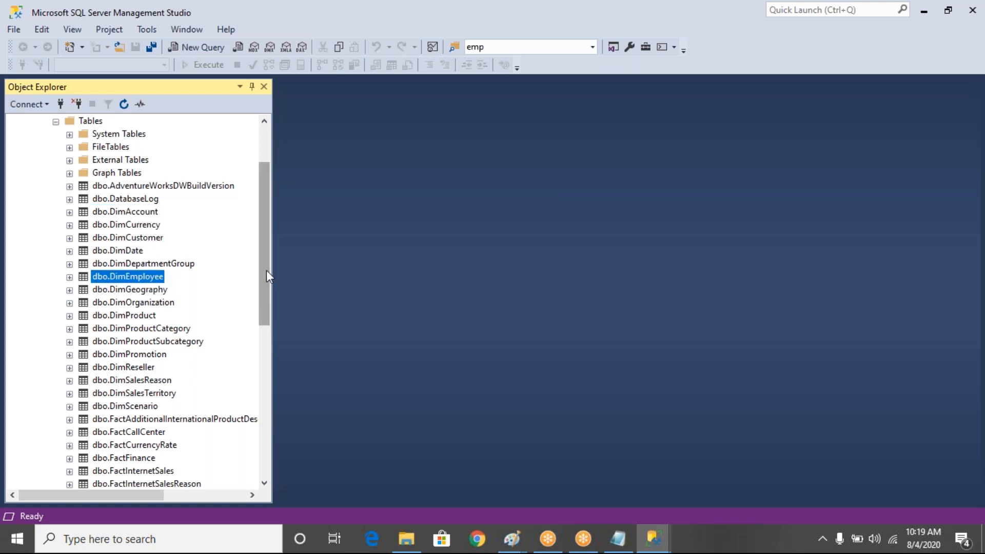
left_click_drag(265, 263, 263, 278)
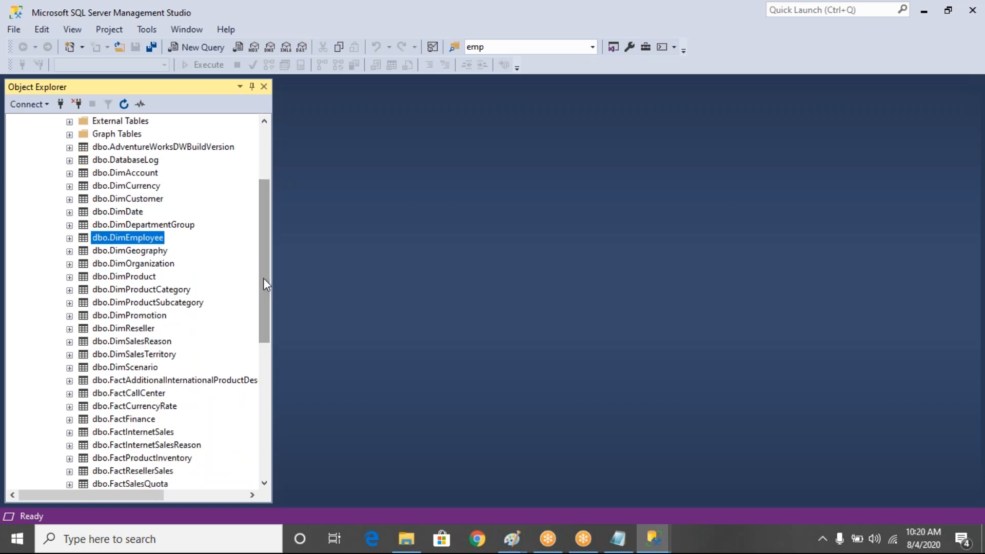
left_click(478, 539)
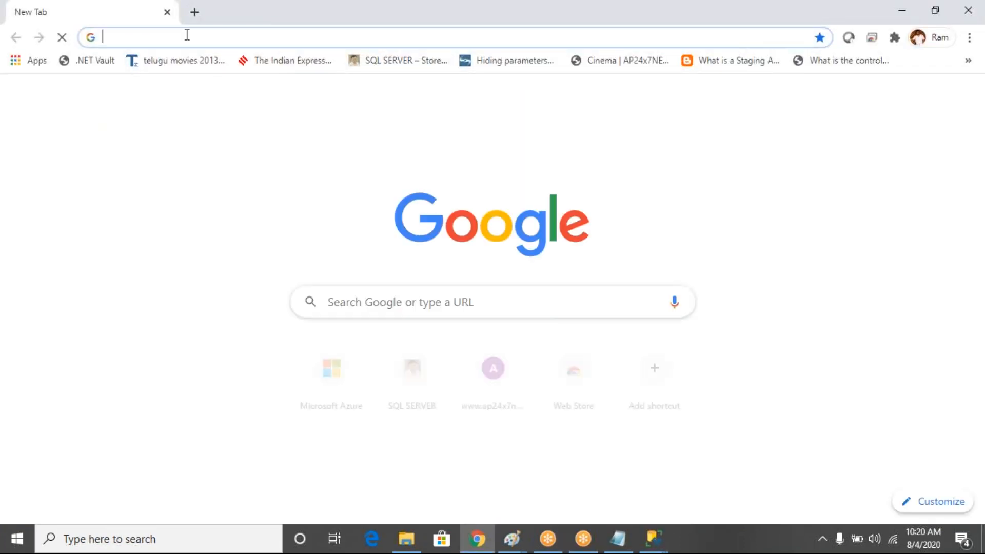
Go to amazon.com in Chrome's address bar
type("ama")
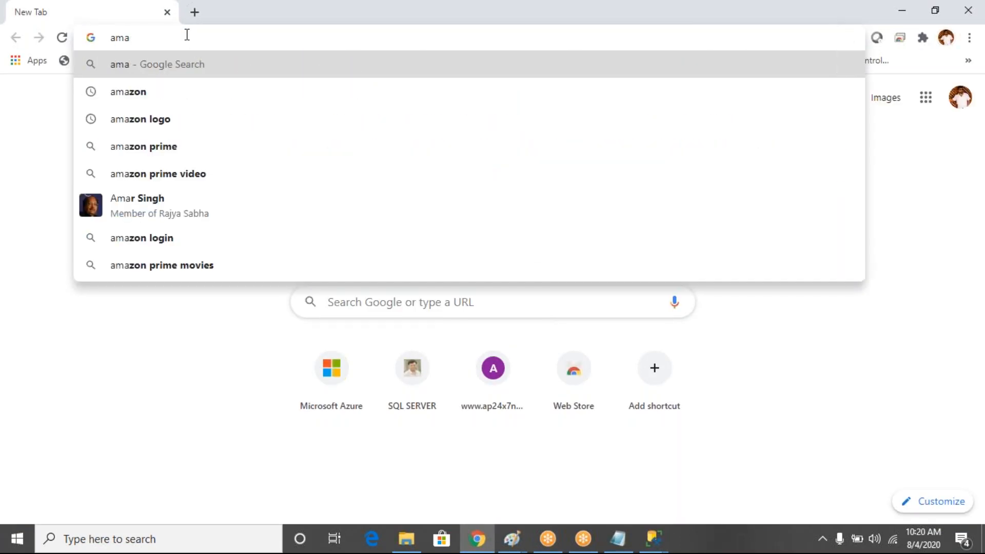
type("zon")
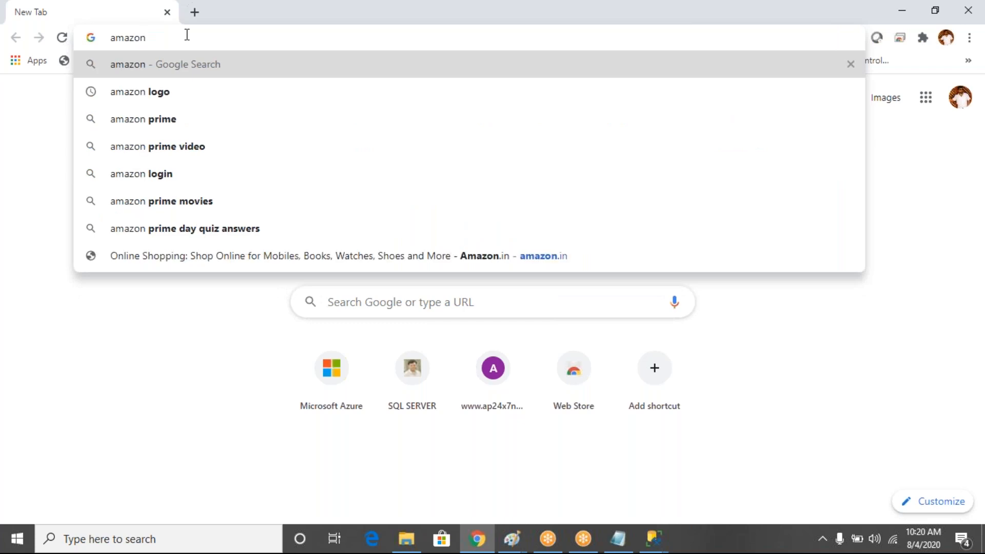
type(".c")
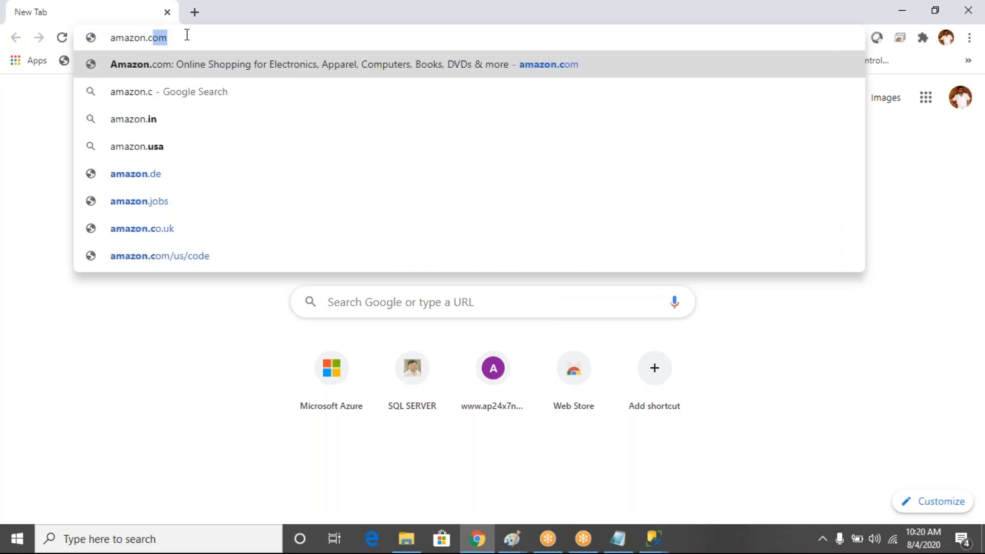
key("Return")
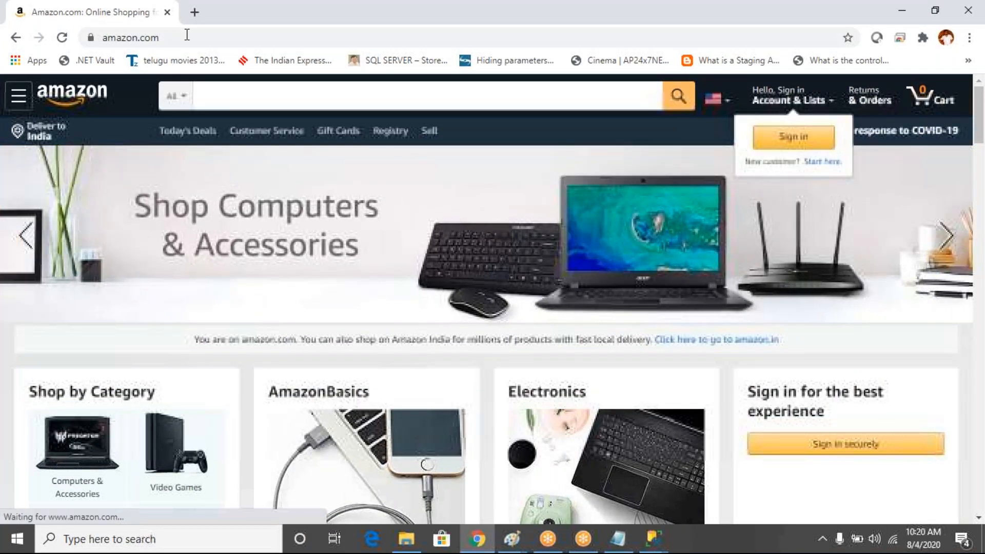
left_click(664, 547)
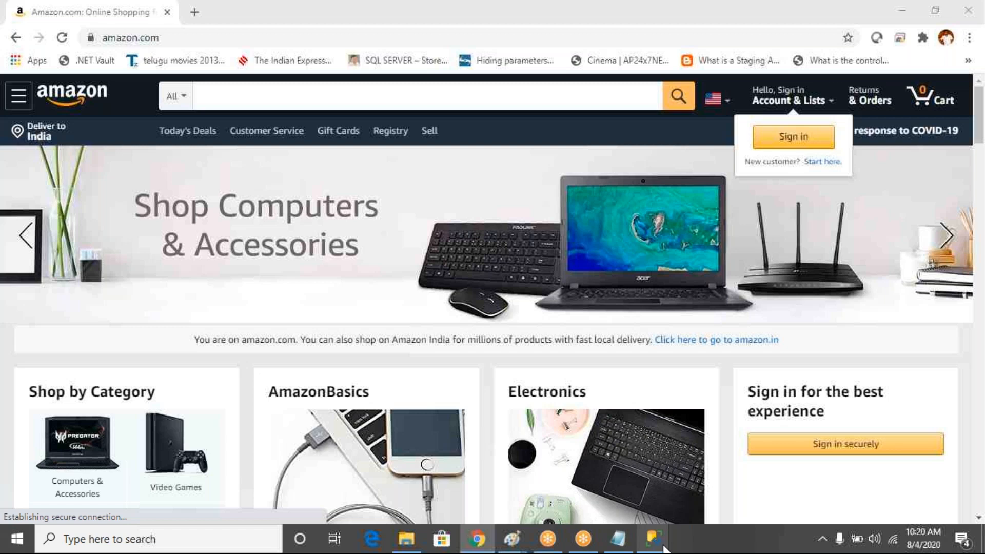
Review the full SELECT TOP (1000) DimCustomer script by hiding and restoring the results pane
left_click(580, 472)
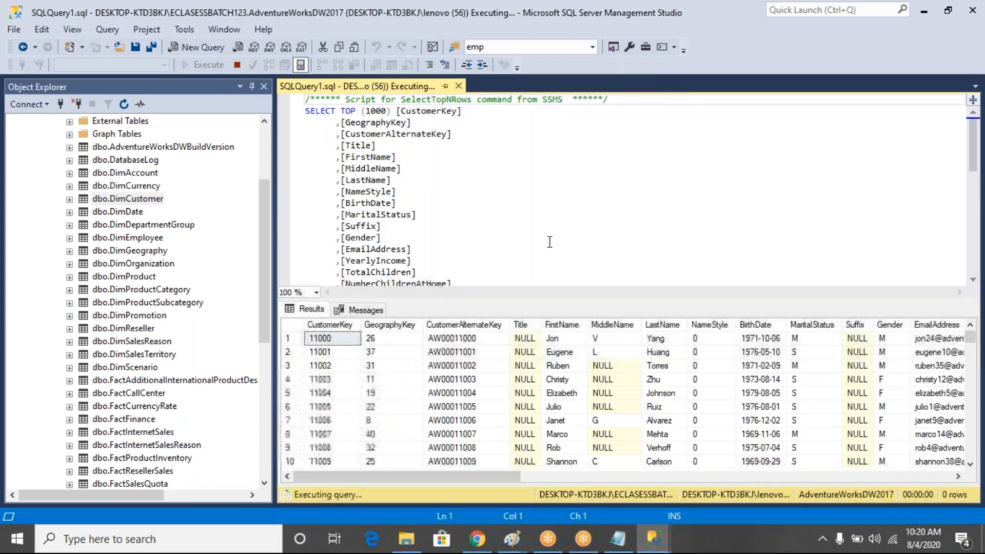
key("ctrl+r")
left_click(572, 448)
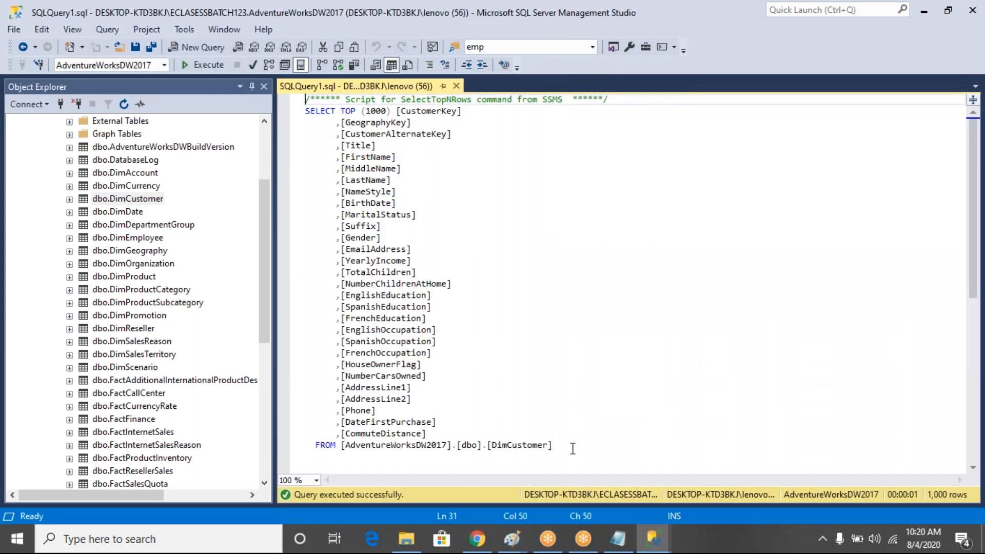
left_click_drag(573, 448, 306, 99)
left_click(479, 294)
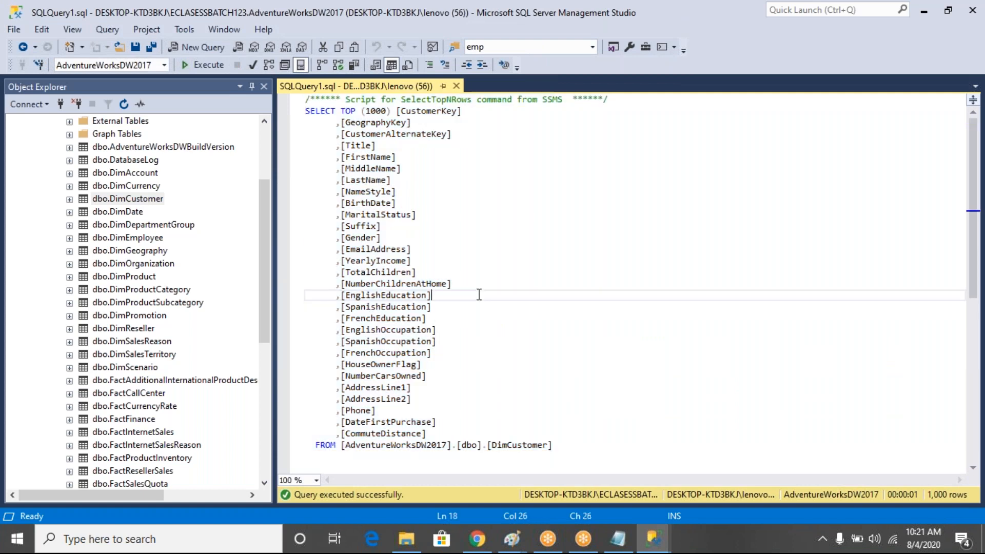
key("ctrl+r")
Browse the DimCustomer results grid, selecting rows and cells like MiddleName, BirthDate, Gender and EmailAddress
left_click_drag(452, 338, 598, 382)
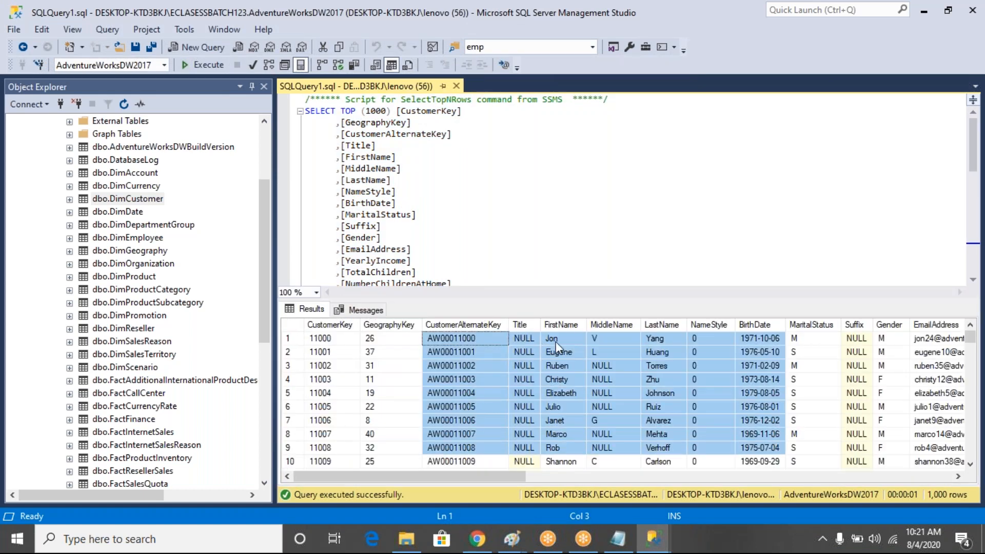
left_click(608, 375)
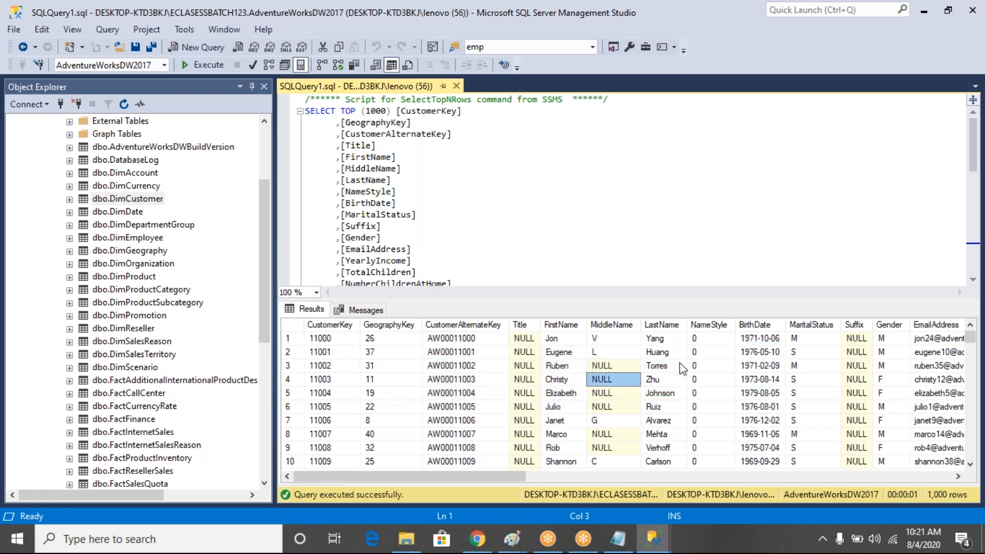
left_click(680, 363)
left_click(780, 358)
left_click(851, 353)
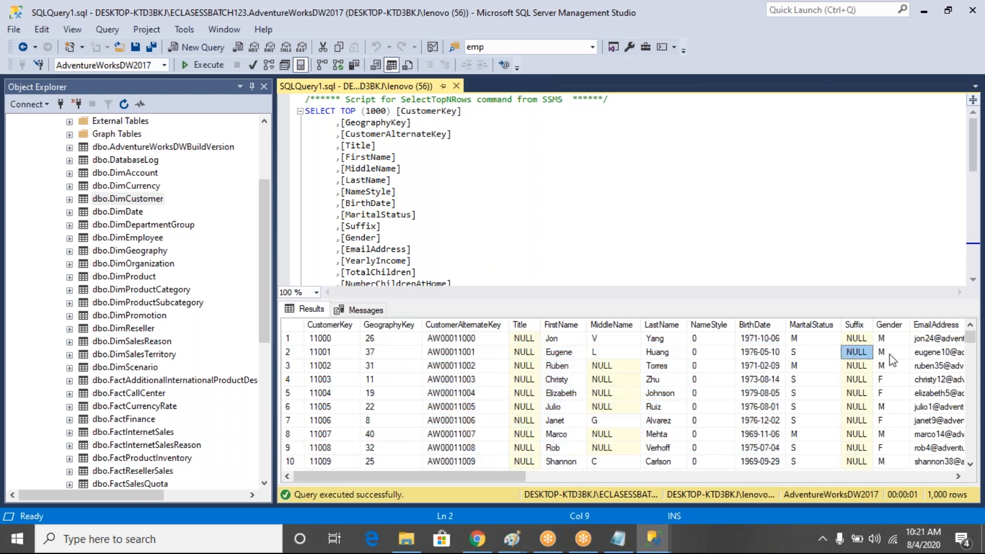
left_click(892, 353)
left_click_drag(945, 351, 179, 355)
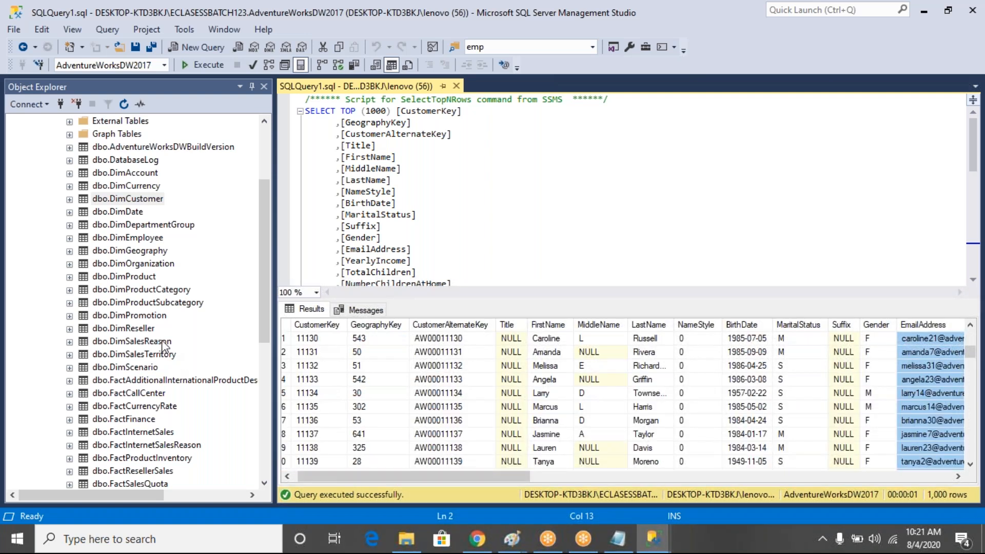
Collapse the Tables folder in Object Explorer and select the AdventureWorksDW2017 database
left_click(270, 239)
left_click(265, 175)
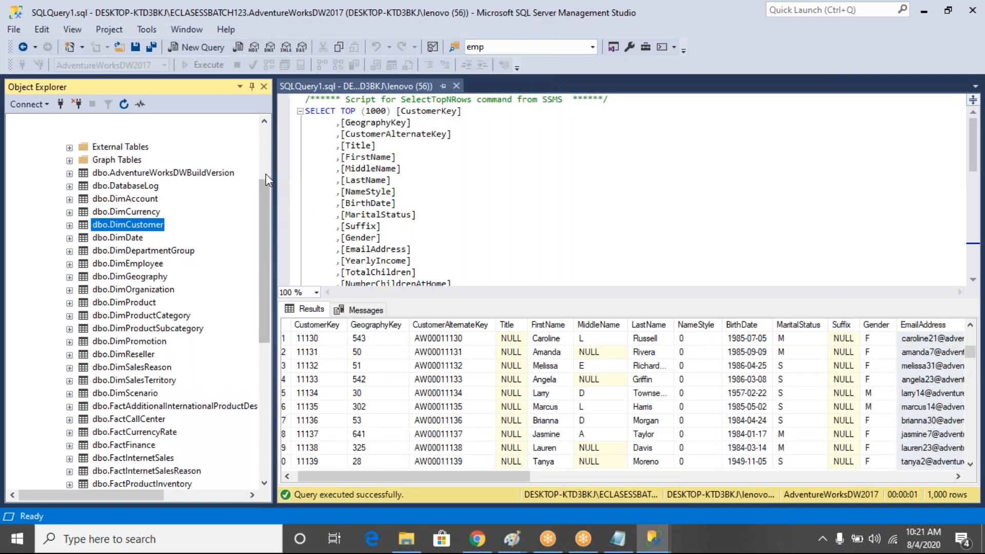
scroll(24, 179, "up", 3)
left_click(55, 199)
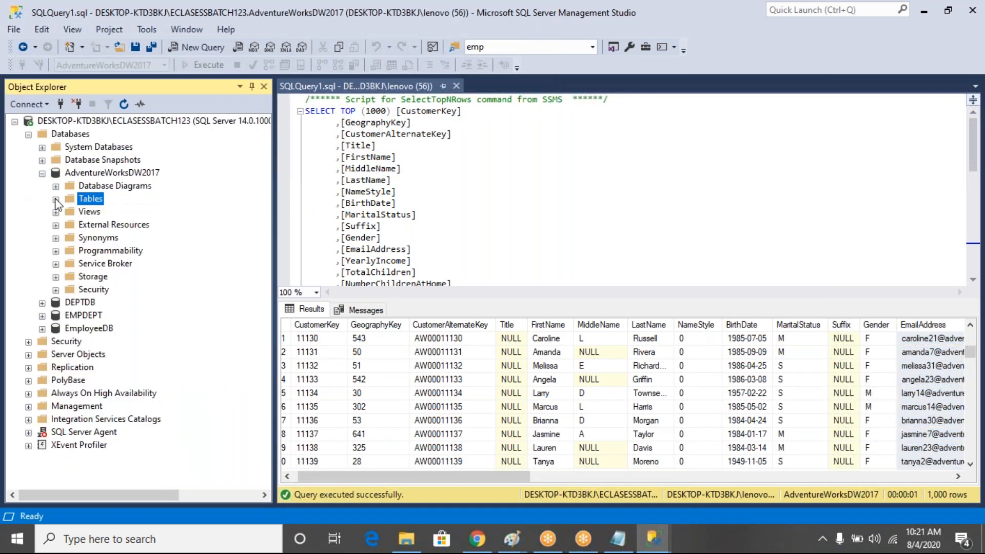
left_click(142, 169)
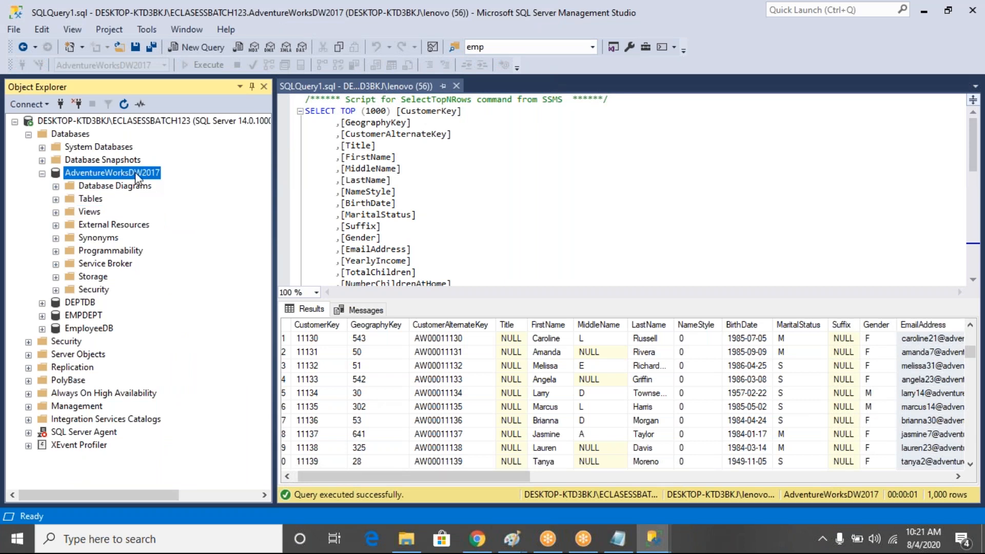
left_click(482, 548)
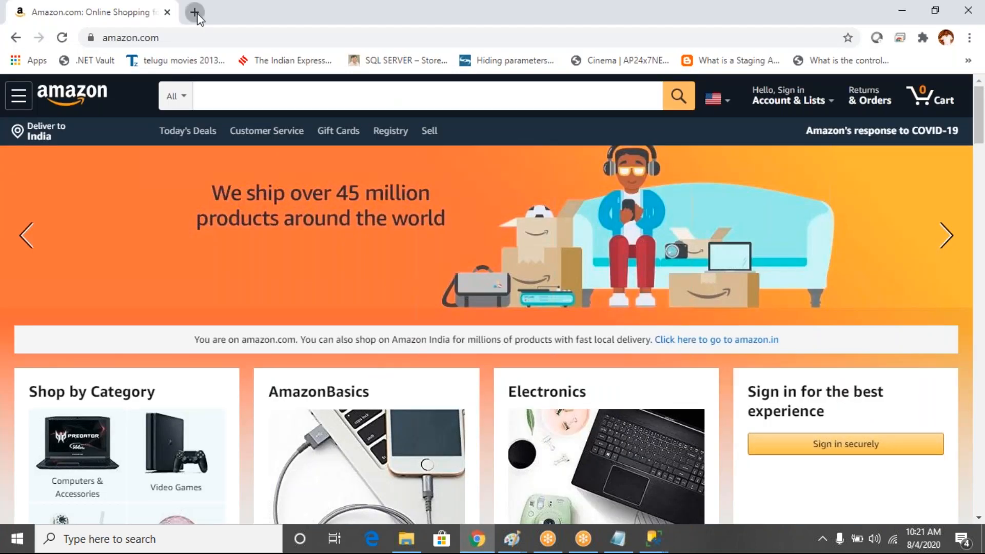
In a new tab, search Google for adventureworksdw2017, then refine it to 'adventureworksdw2017 download'
left_click(195, 12)
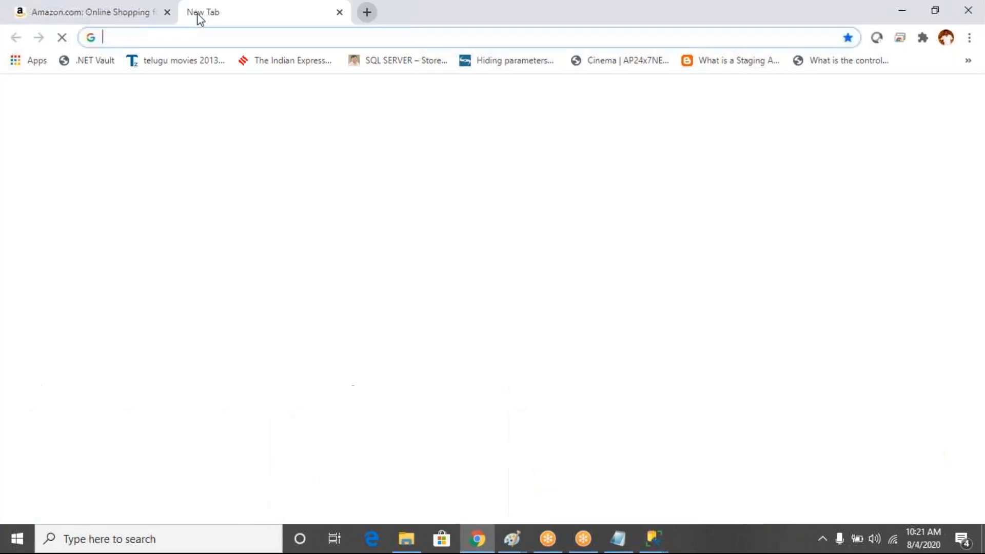
type("a")
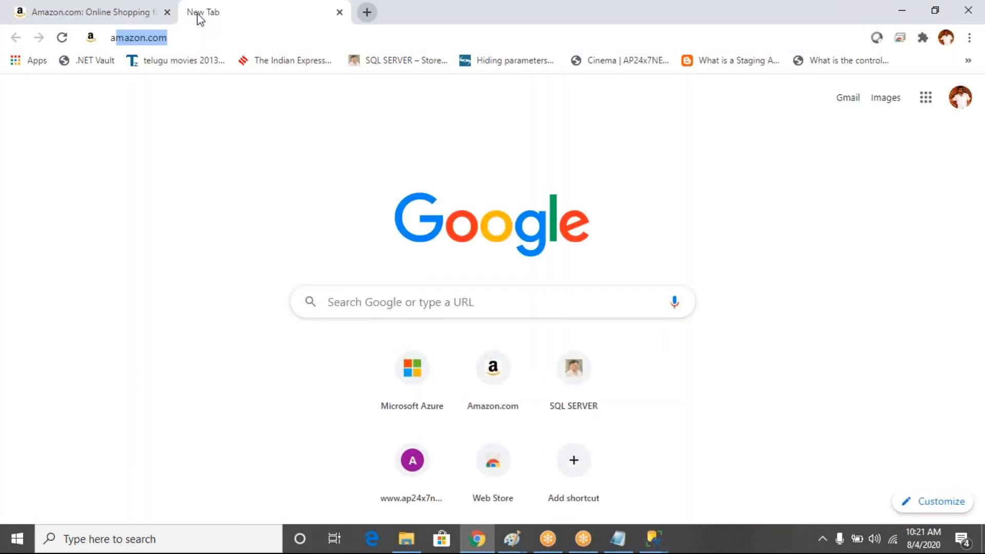
type("dventerworksdw")
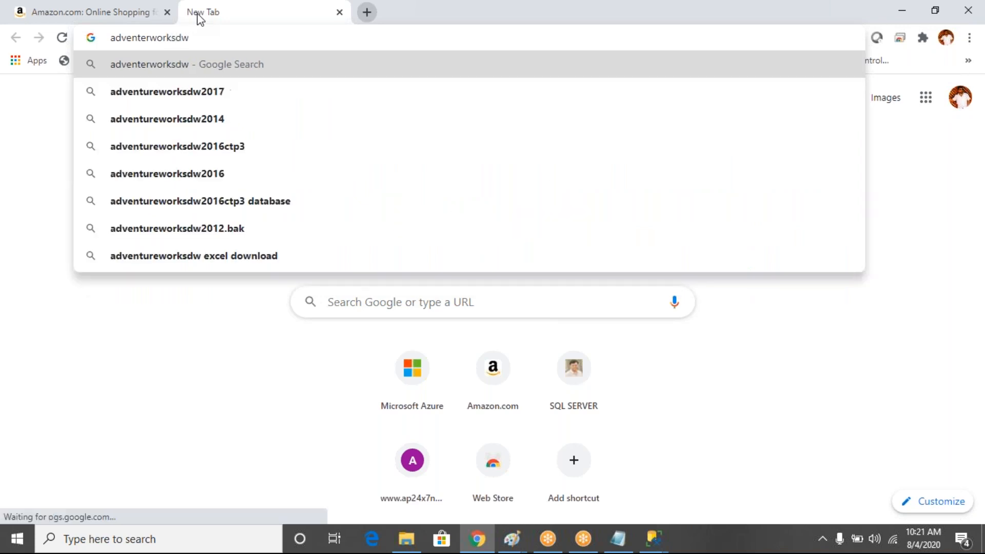
key("Down")
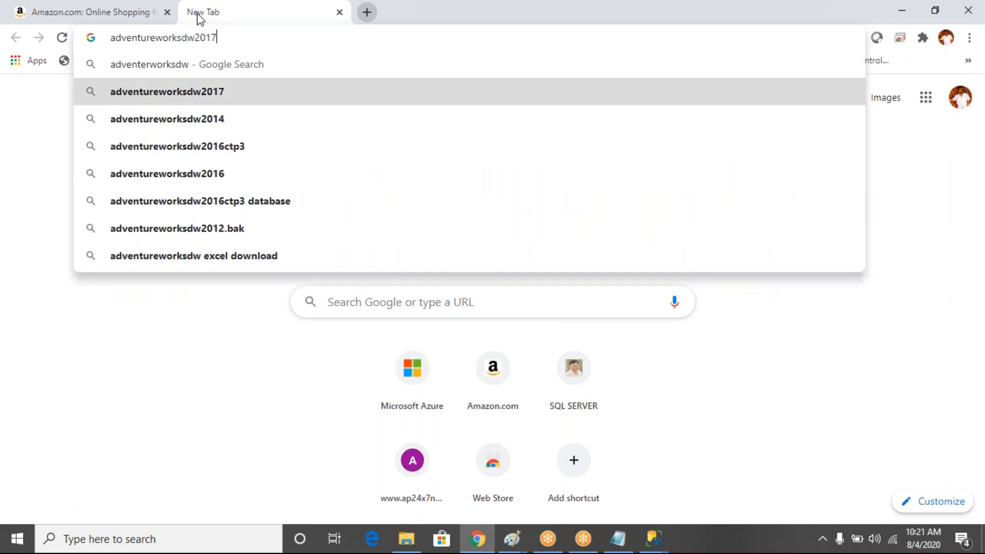
key("Return")
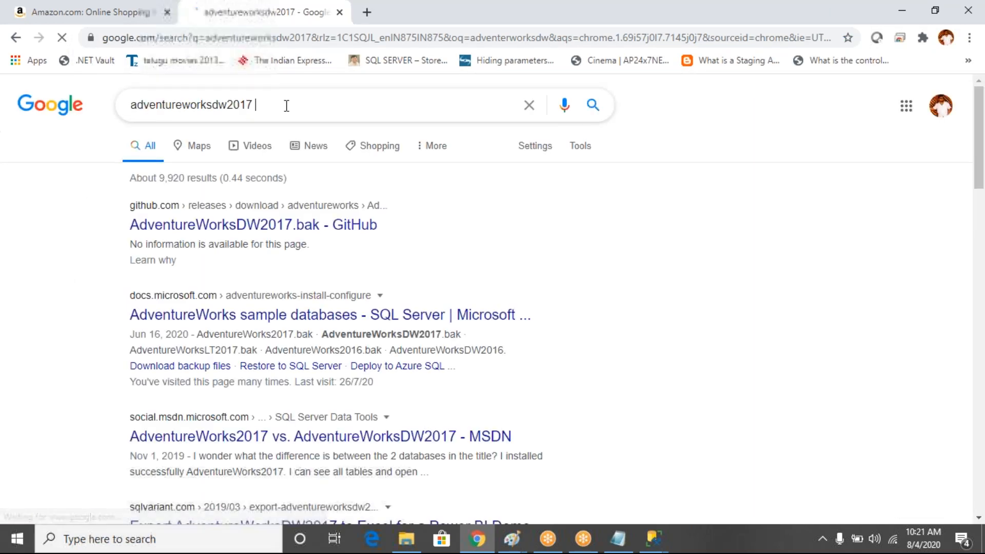
left_click(286, 105)
type("d")
type("ownload")
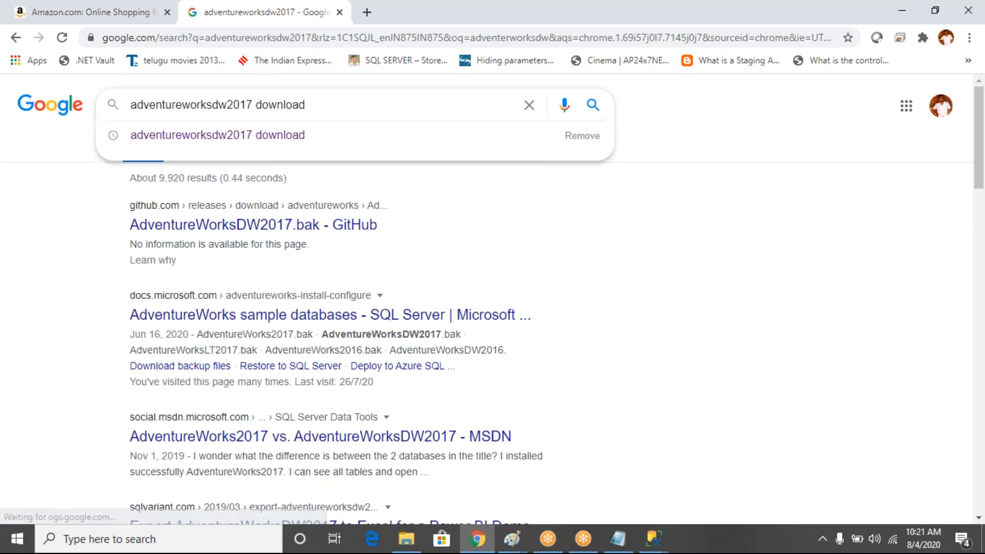
left_click(239, 135)
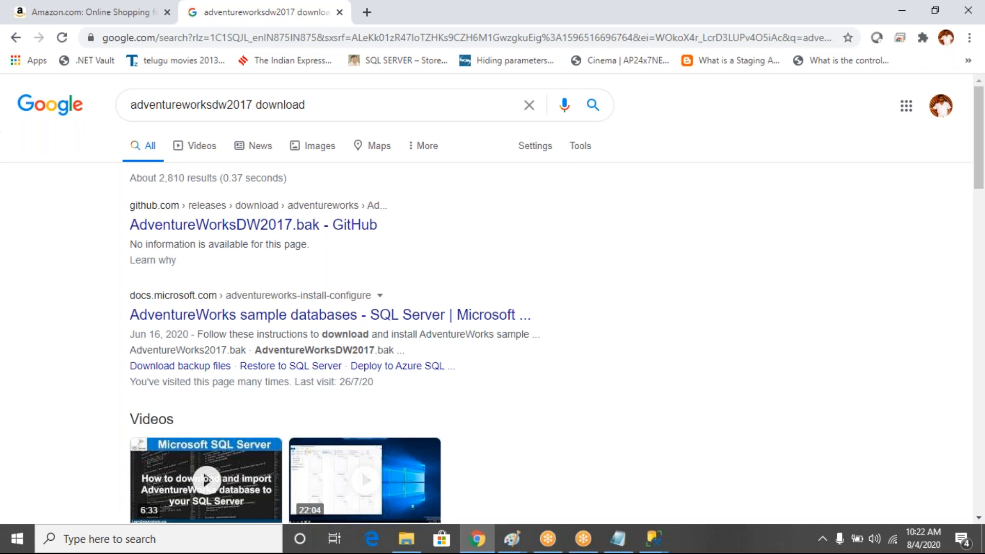
Open the Microsoft Docs AdventureWorks sample databases page and scroll to the backup download table
left_click(281, 318)
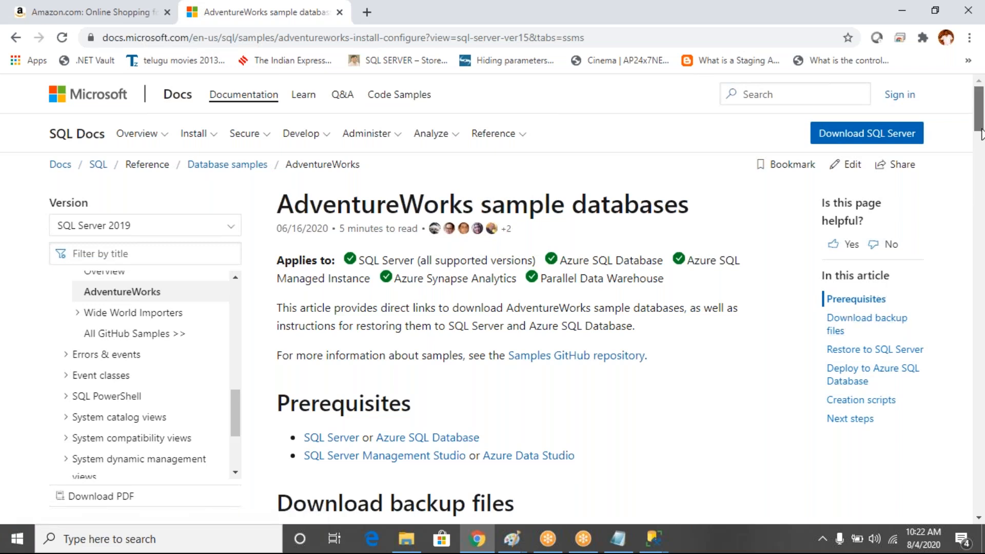
left_click_drag(980, 132, 982, 167)
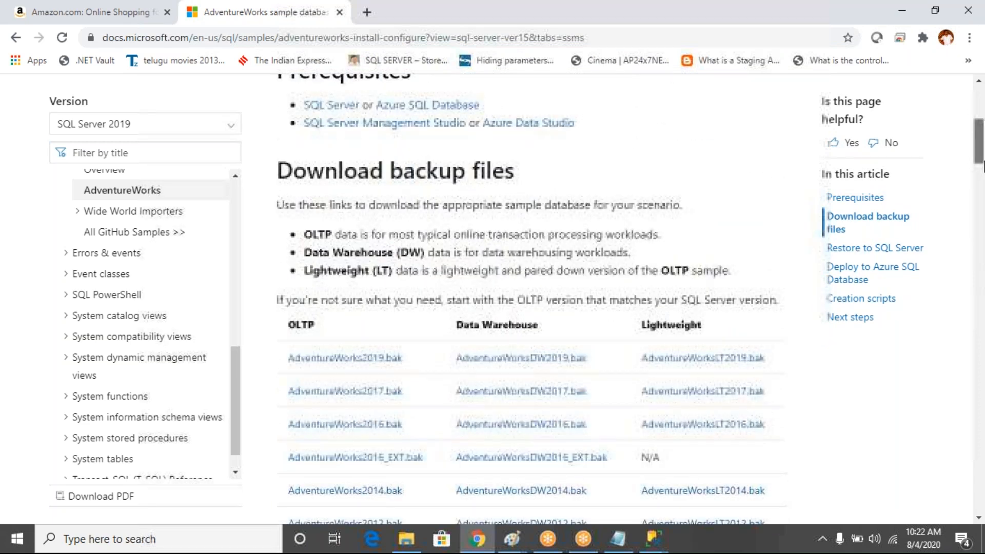
left_click_drag(982, 166, 982, 182)
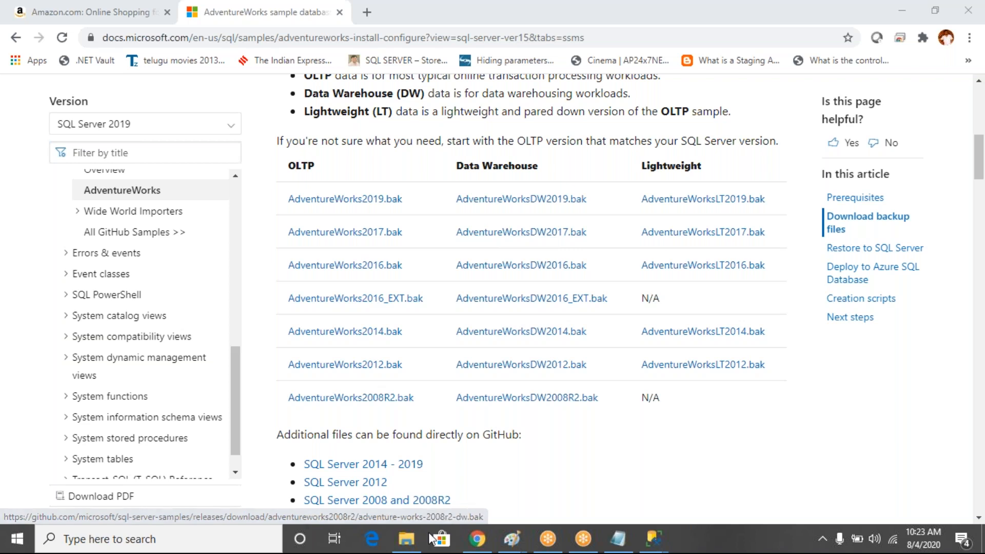
left_click(407, 543)
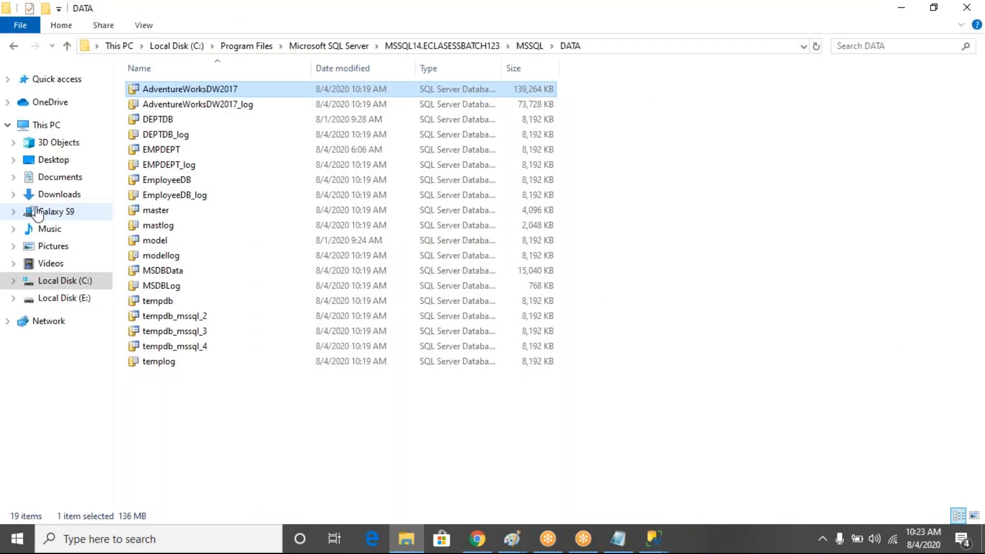
Look for the AdventureWorks backup in Downloads, then select AdventureWorksDW2017.bak at the root of Local Disk (C:)
left_click(60, 194)
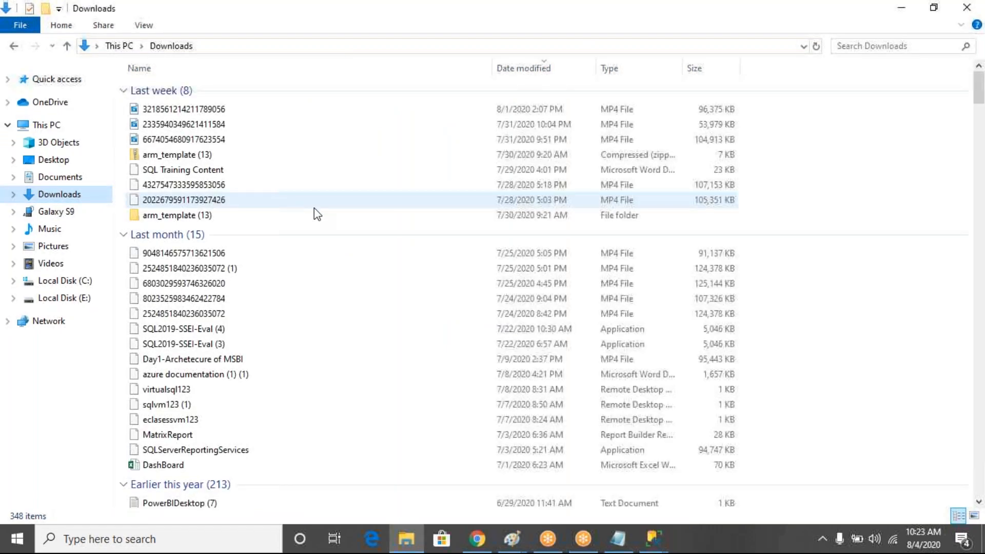
type("az")
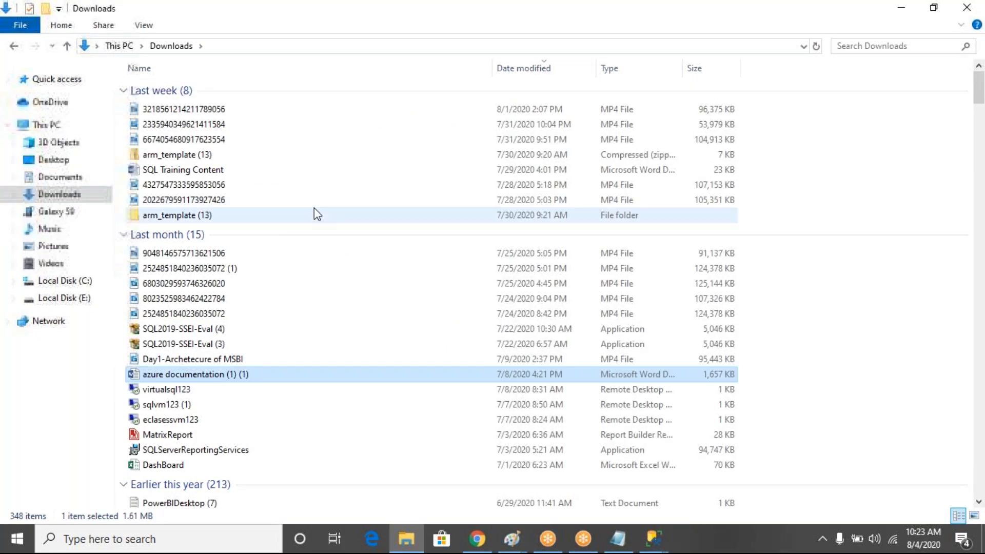
key("a")
key("a")
key("a")
key("a")
key("a")
key("a")
key("a")
key("a")
key("a")
key("a")
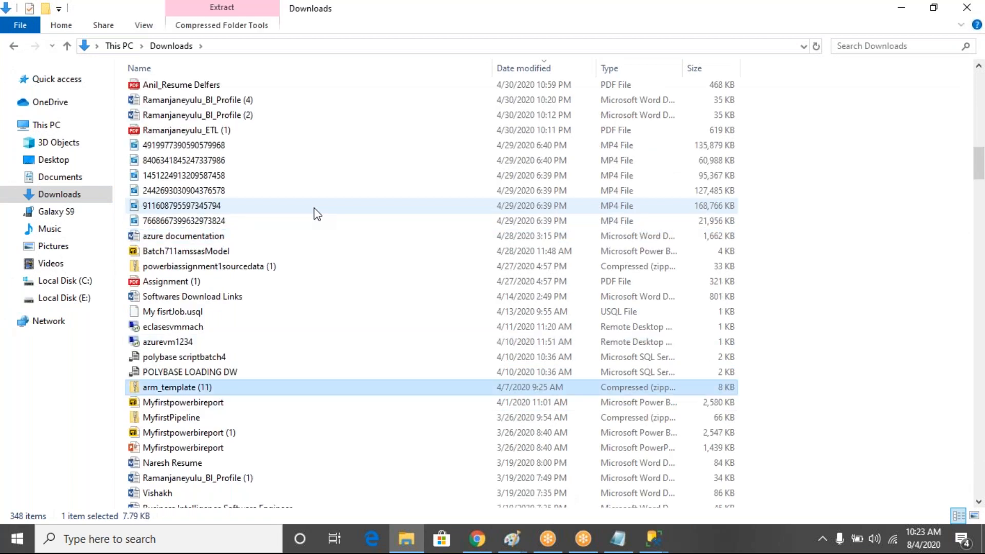
key("a")
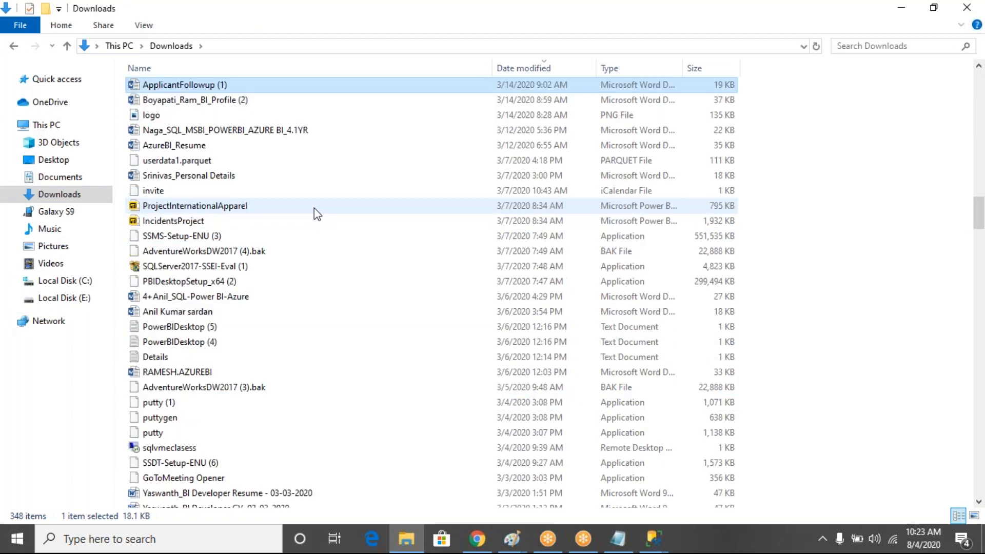
key("a")
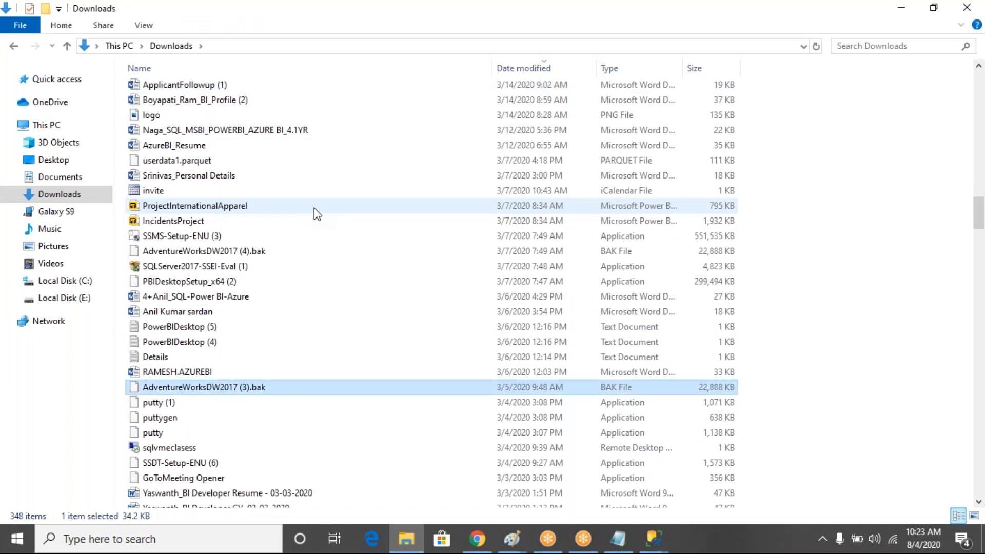
key("a")
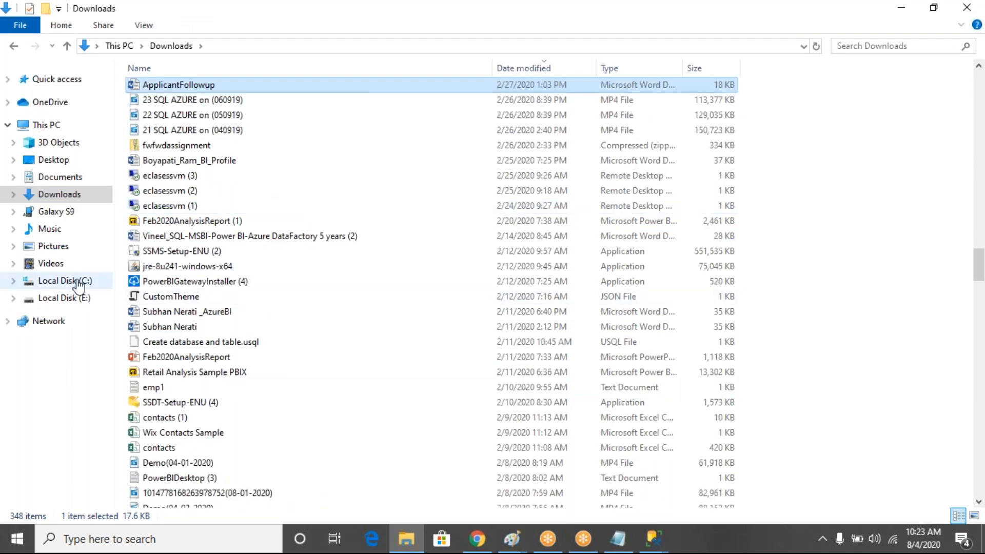
left_click(77, 282)
left_click(220, 227)
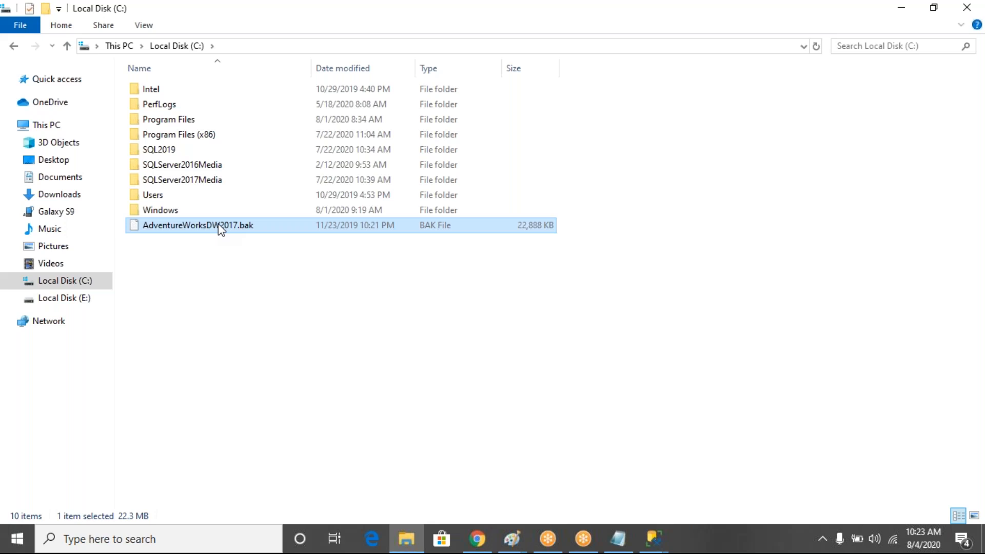
left_click(476, 540)
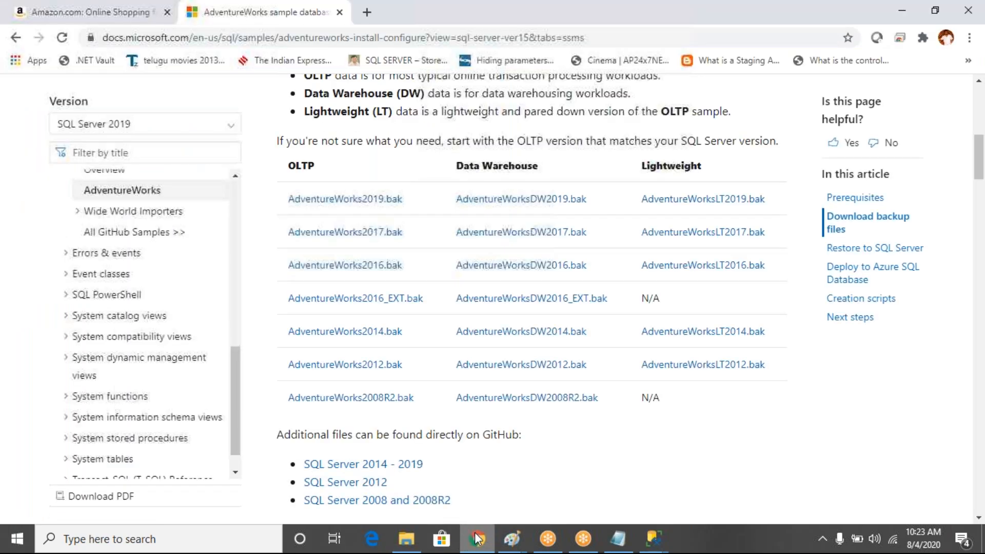
Highlight the 'Data Warehouse' column heading in the download table and select the page address
left_click_drag(454, 171, 537, 171)
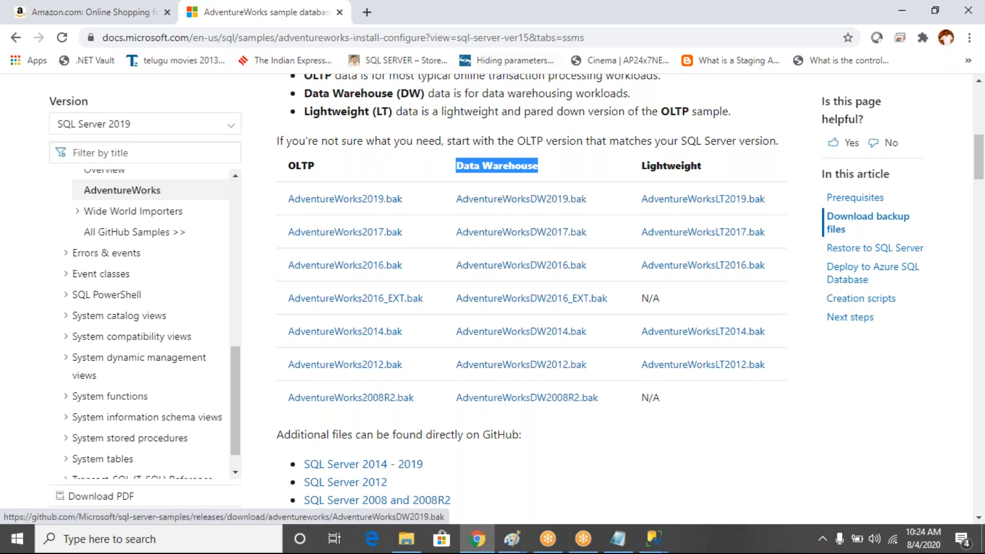
left_click(598, 37)
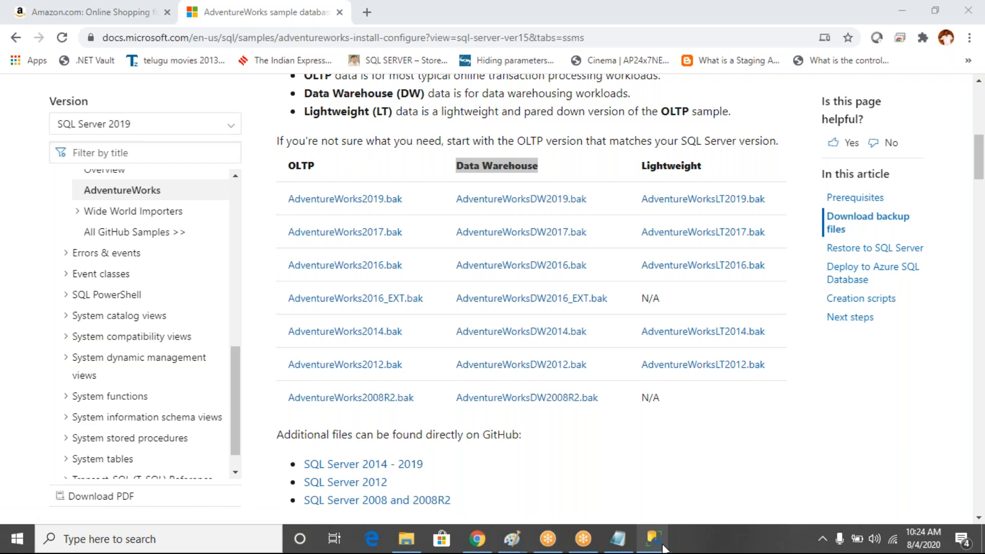
mouse_move(664, 548)
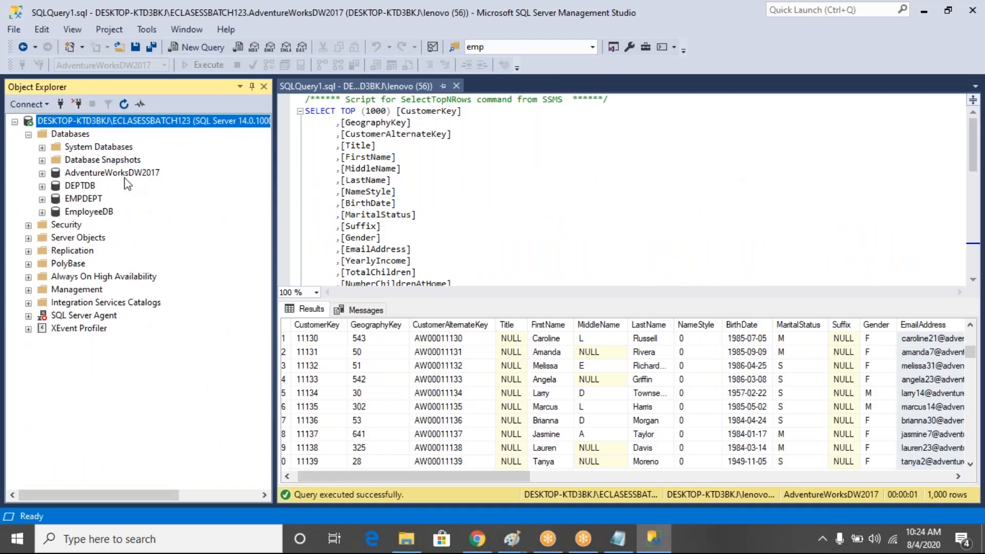
Reconnect Object Explorer to DESKTOP-KTD3BKJ\SEEKWELL2, expand its Databases, and close the DimCustomer query
left_click(124, 178)
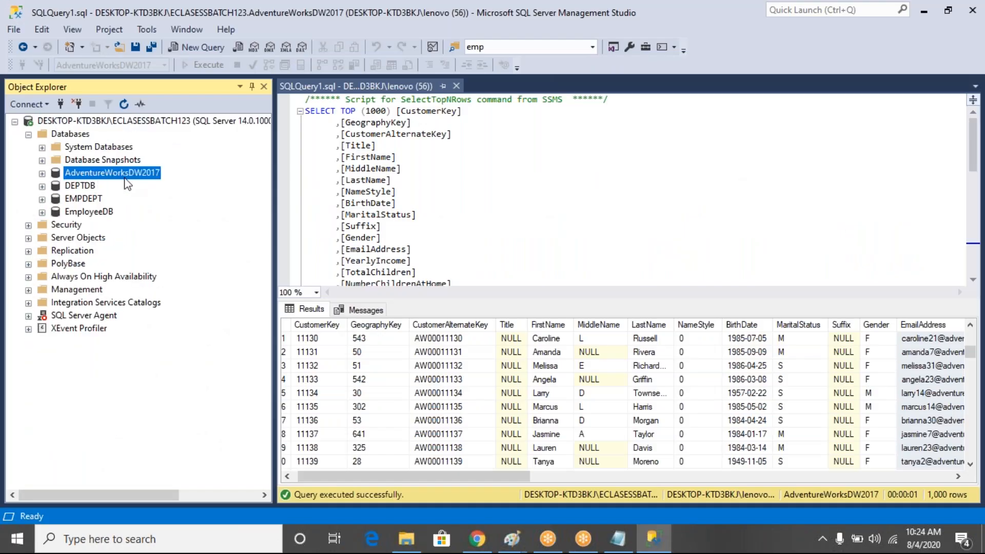
left_click(77, 105)
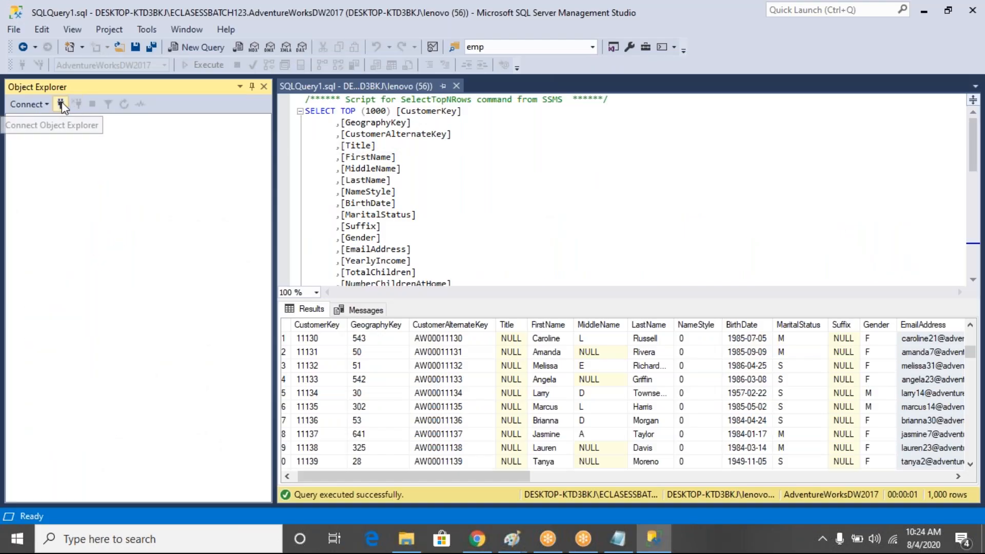
left_click(60, 105)
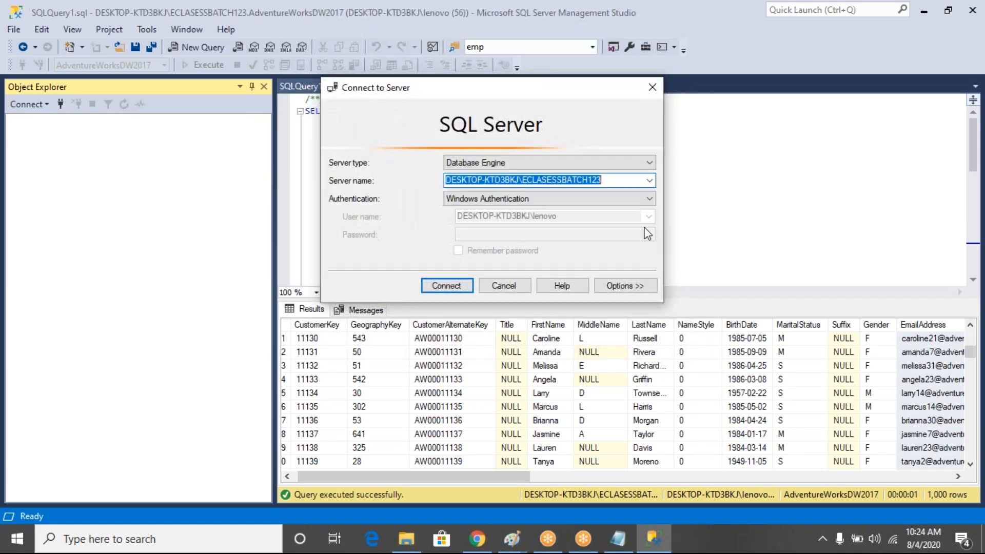
left_click(649, 180)
left_click(564, 208)
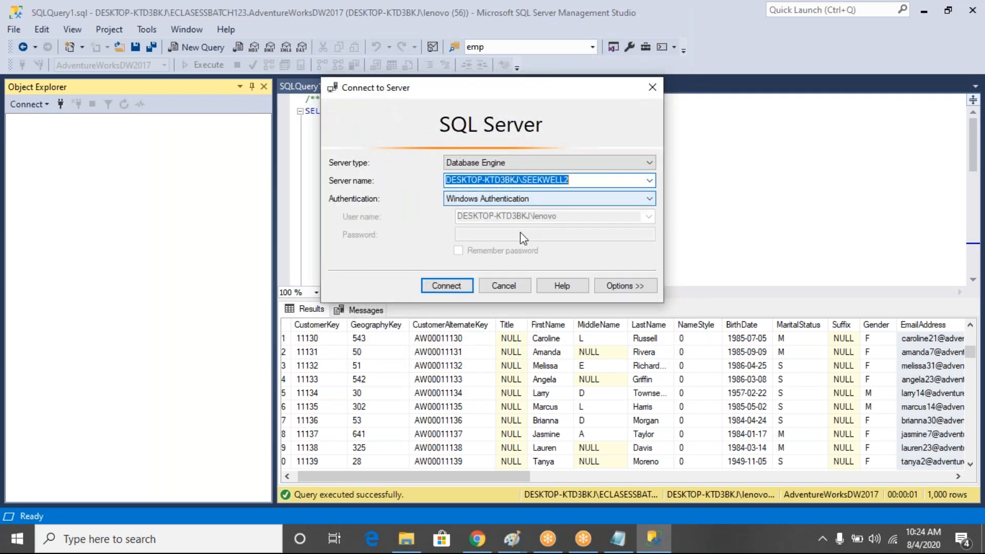
left_click(447, 286)
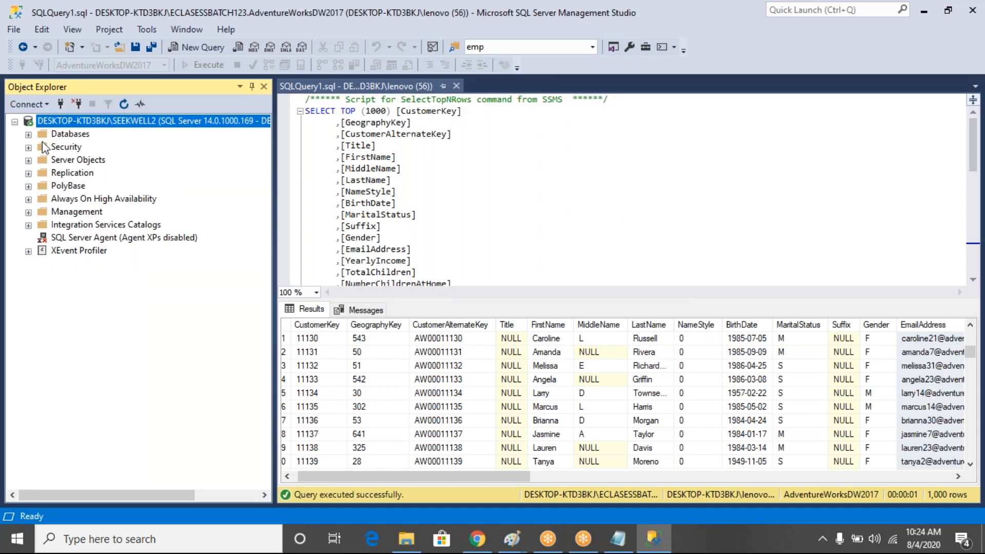
left_click(29, 134)
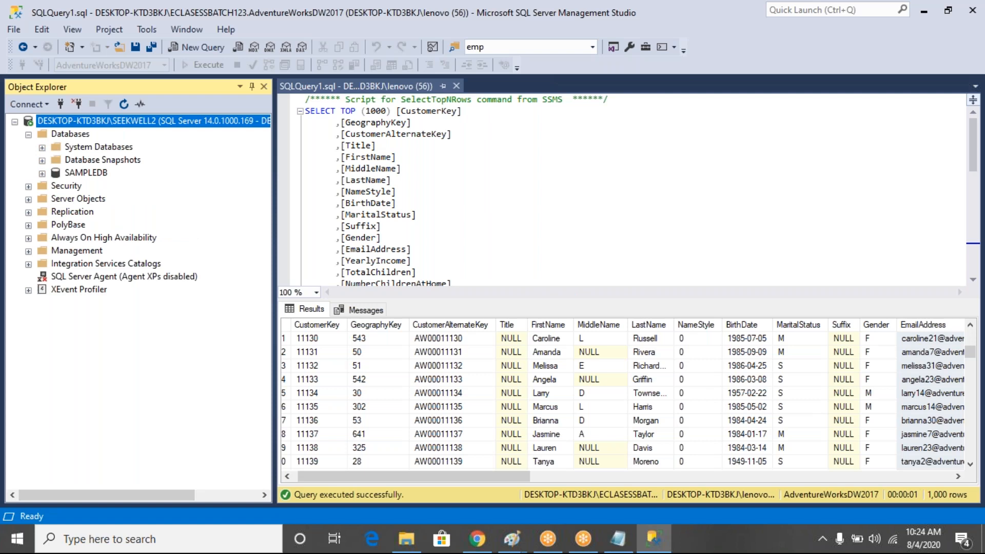
left_click(456, 87)
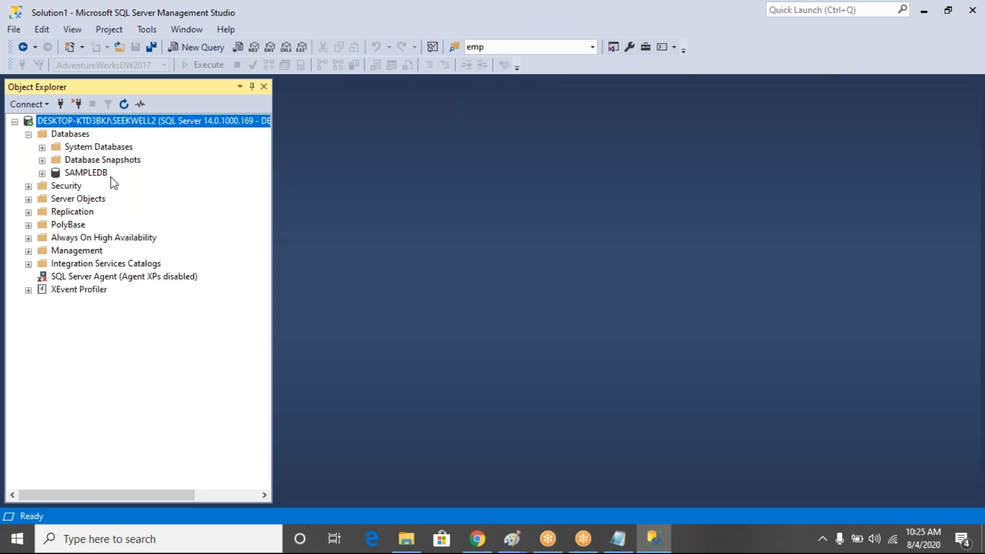
left_click(77, 136)
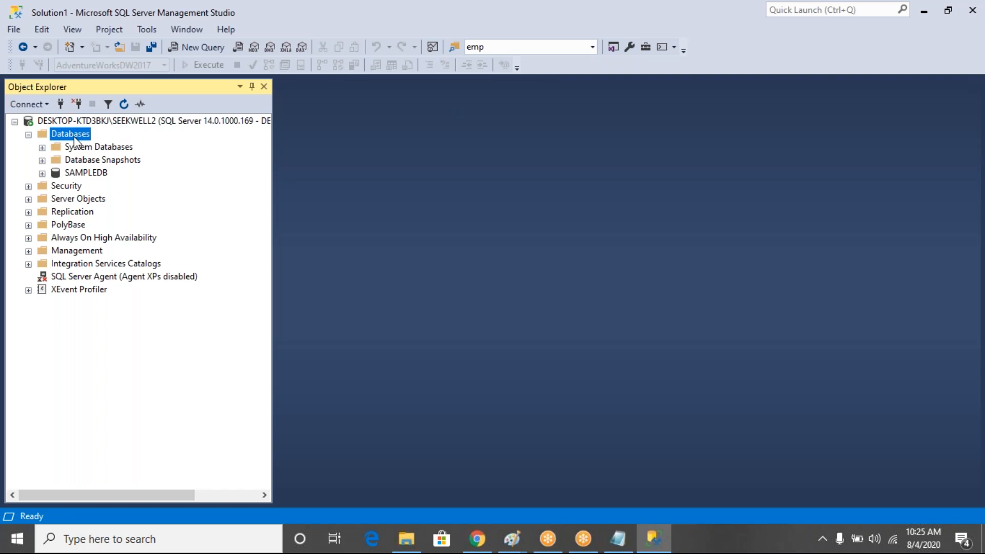
Start downloading AdventureWorksDW2017.bak from the AdventureWorks docs page
left_click(410, 542)
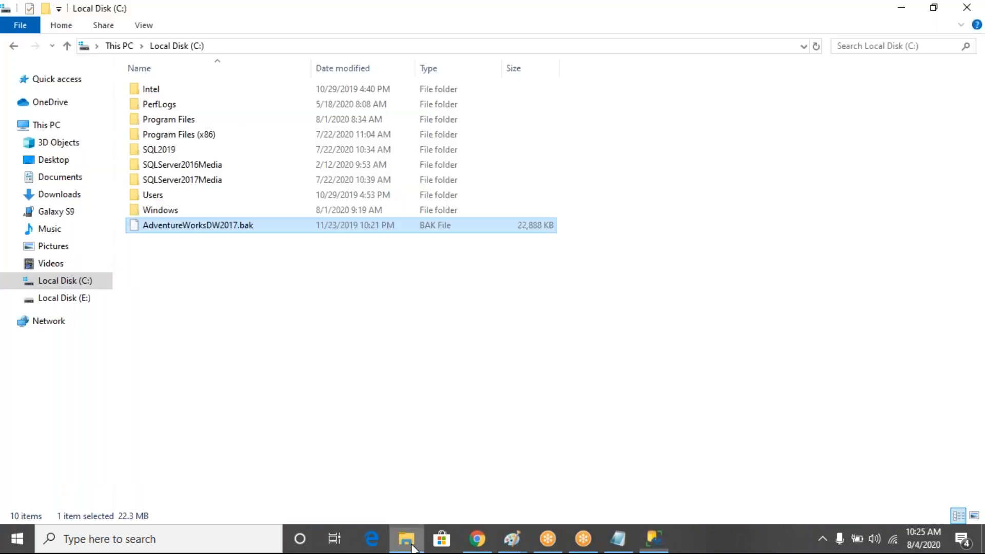
left_click(488, 546)
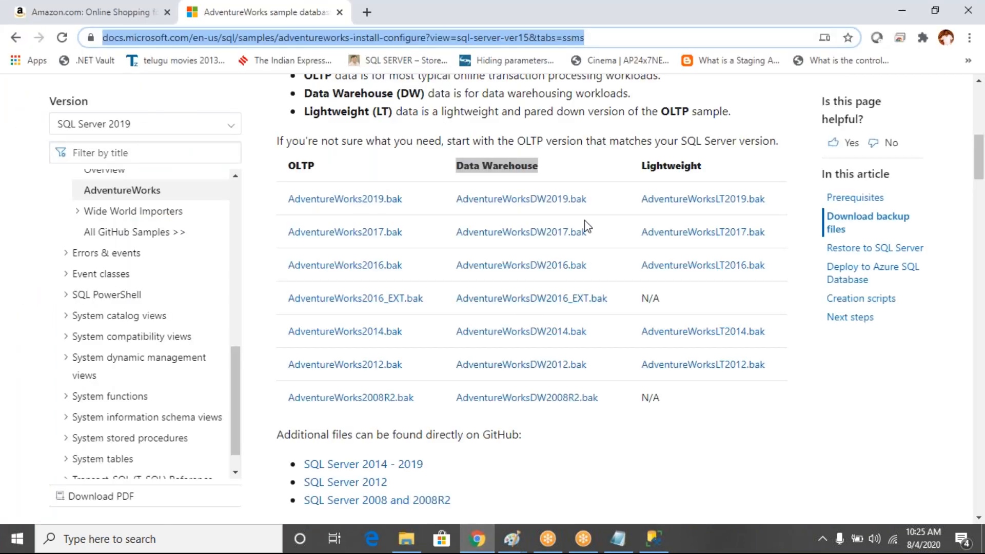
left_click_drag(590, 237, 462, 232)
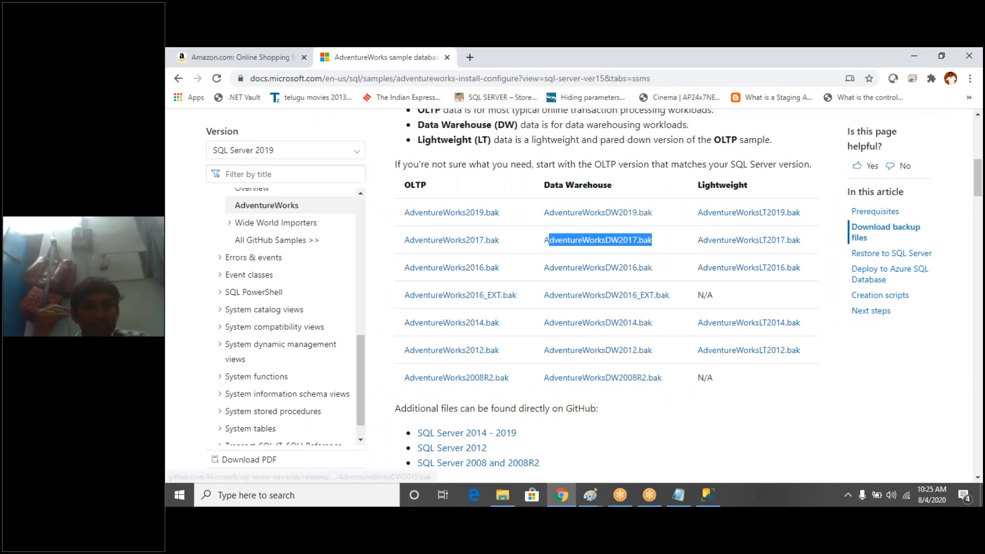
left_click(591, 242)
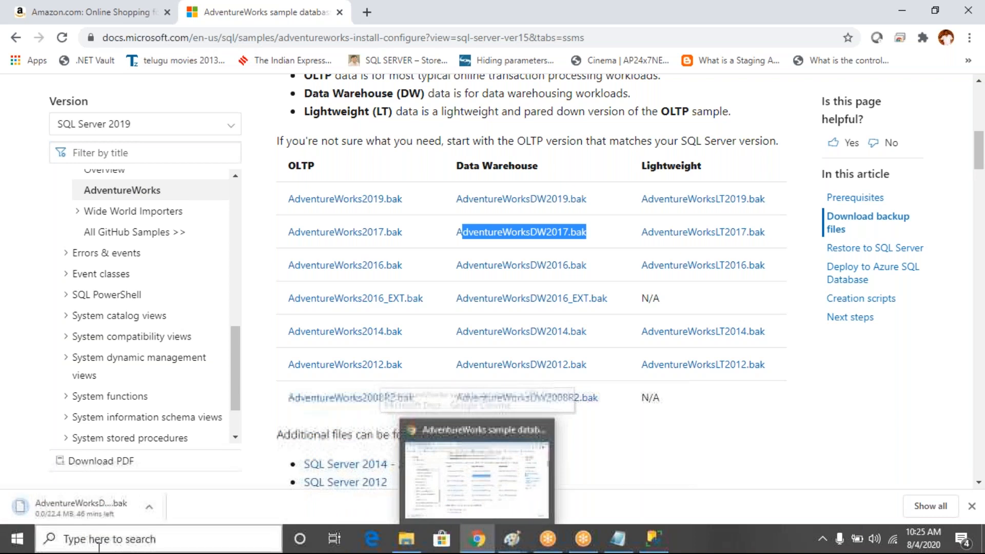
Cancel that download, check the existing copy on Local Disk (C:), and return to Management Studio
left_click(148, 507)
left_click(189, 483)
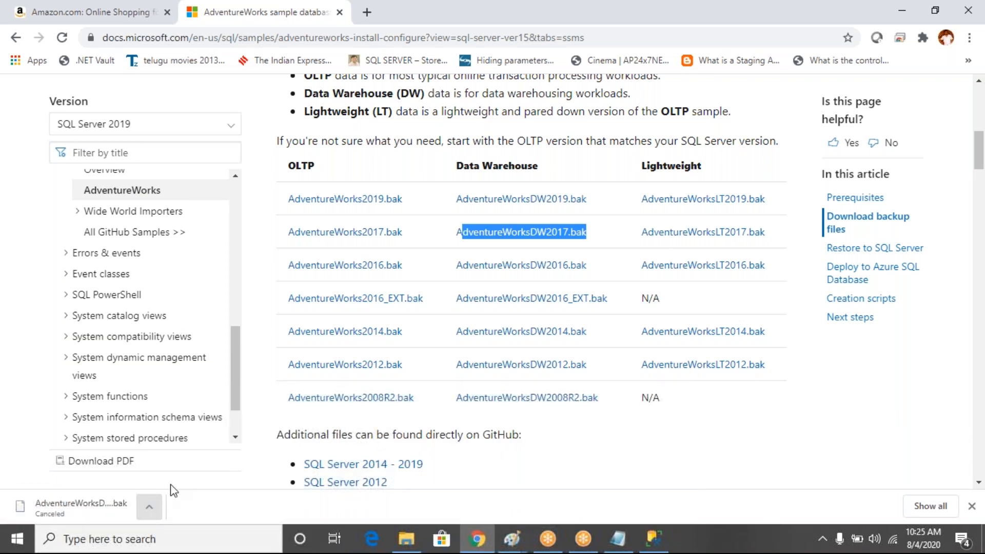
left_click(406, 539)
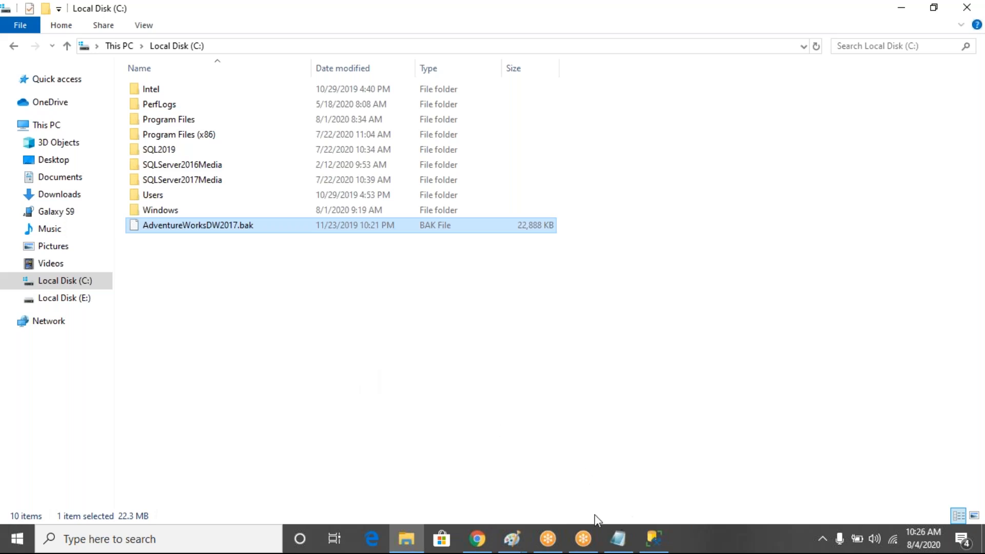
left_click(659, 539)
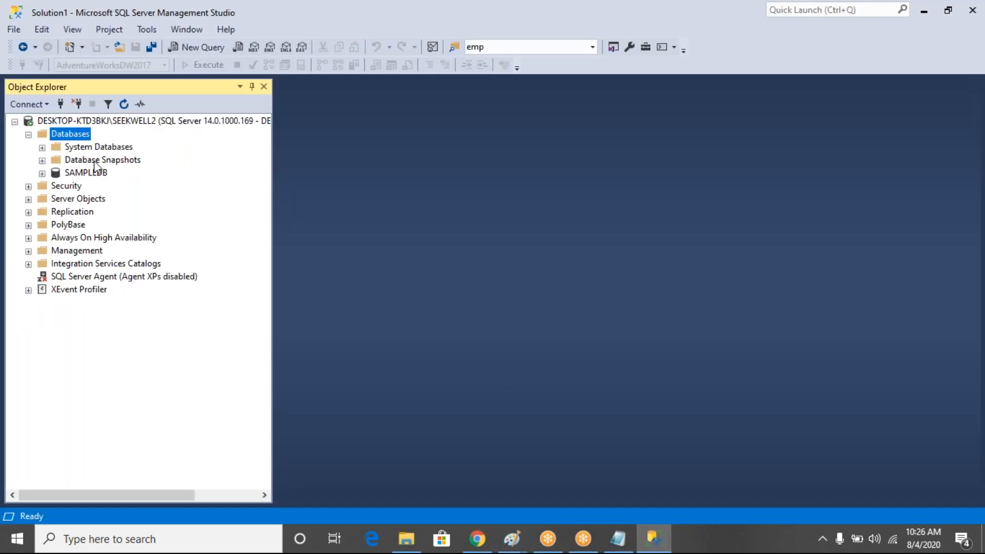
Open Restore Database from SEEKWELL2's Databases folder and set Device as the source
right_click(71, 138)
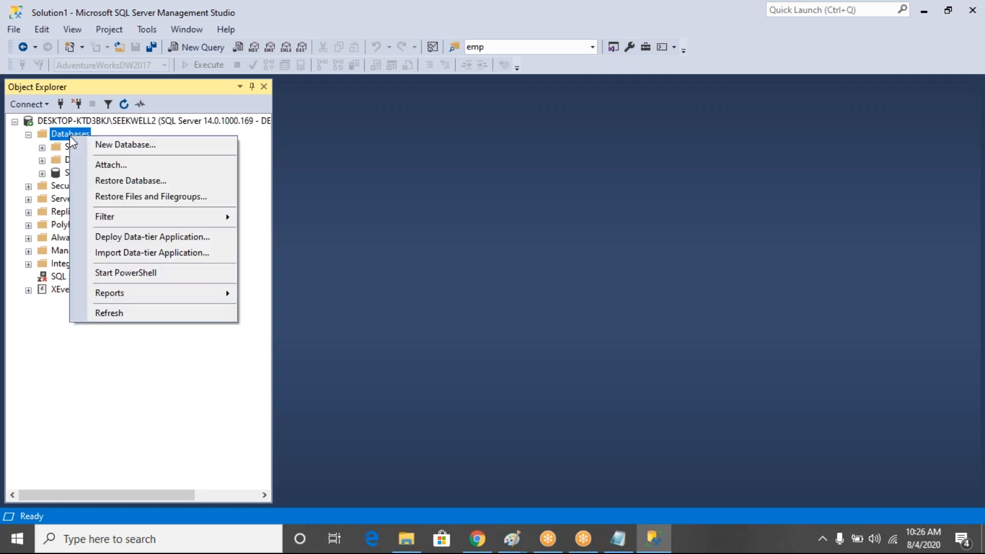
left_click(149, 182)
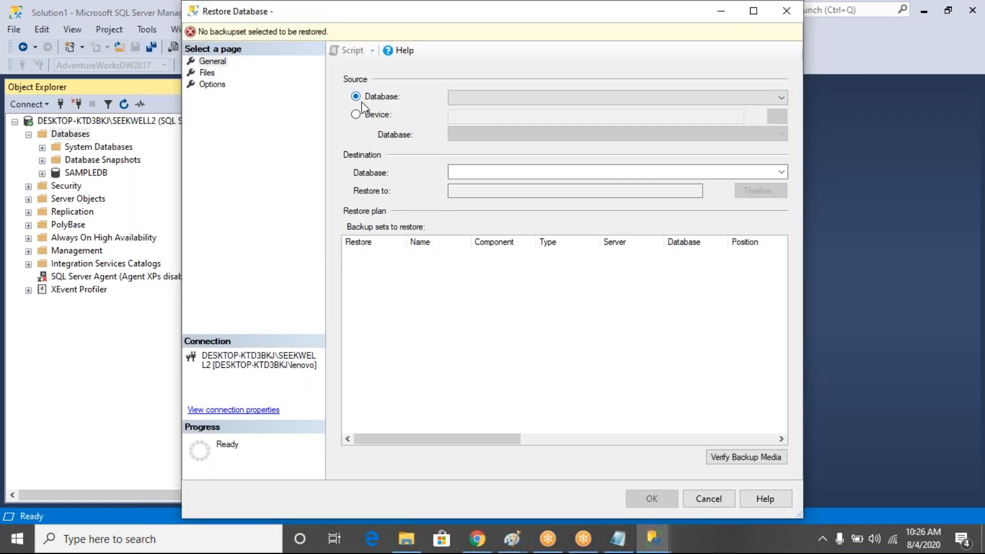
left_click(356, 115)
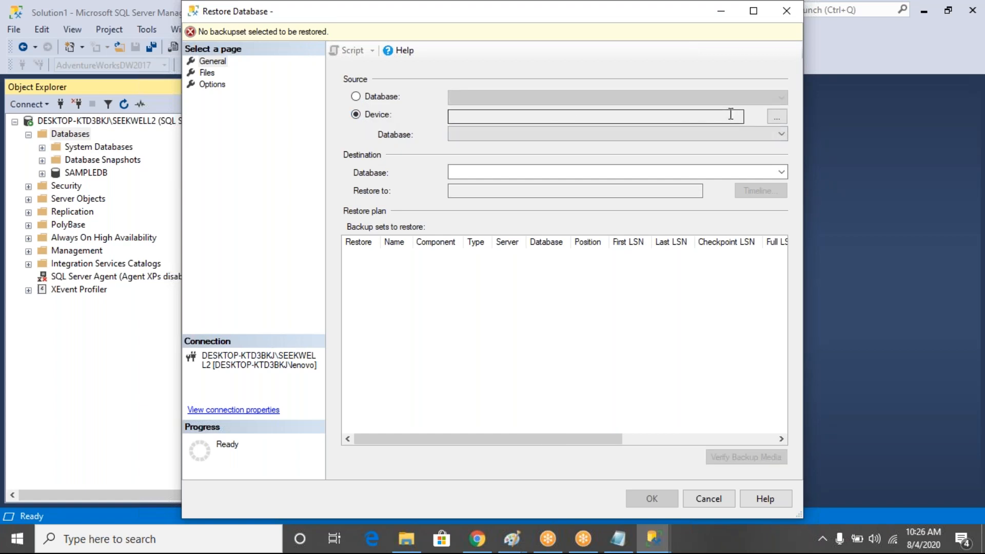
Try to add C:\AdventureWorksDW2017.bak as the backup device, then cancel out of the restore
left_click(777, 116)
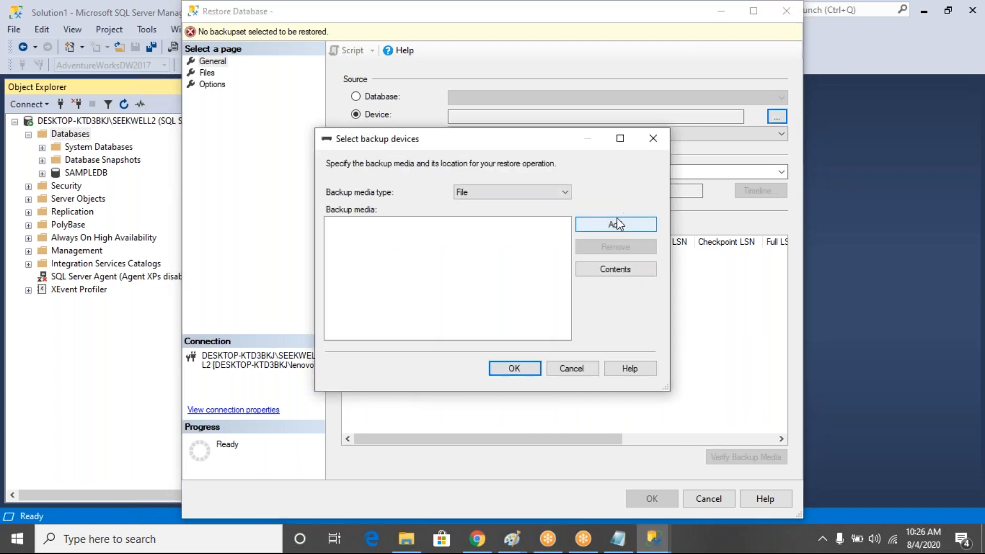
left_click(615, 226)
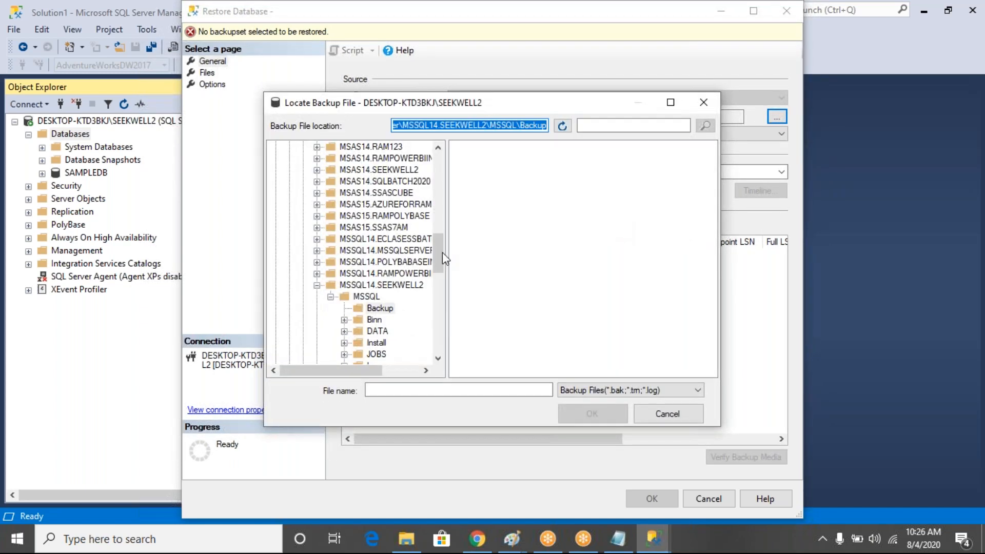
left_click_drag(439, 256, 441, 180)
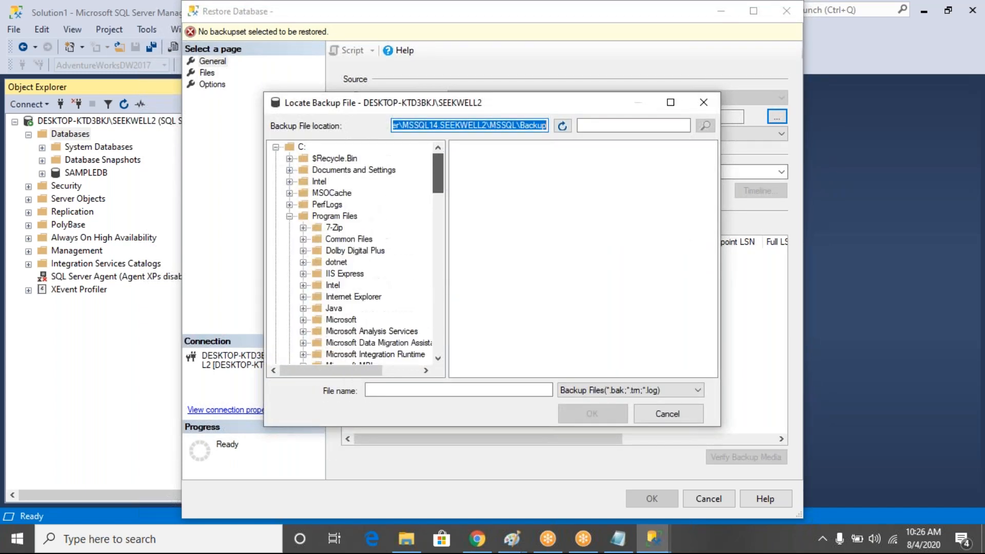
left_click(302, 148)
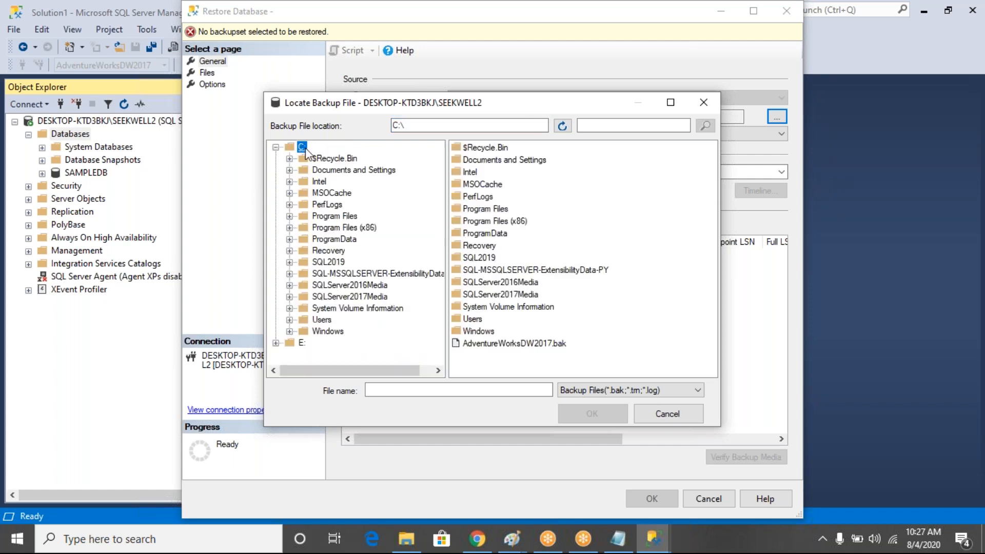
left_click(493, 345)
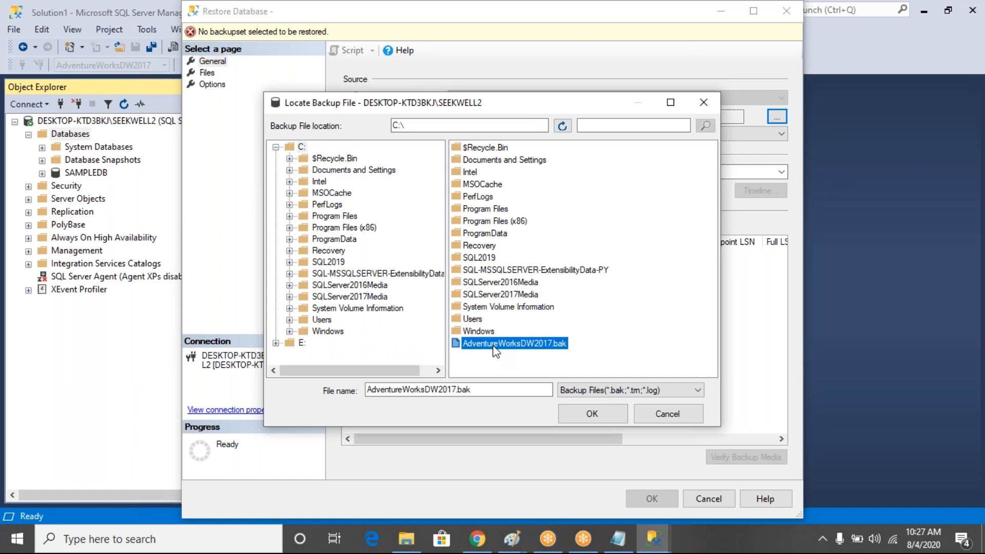
left_click(647, 416)
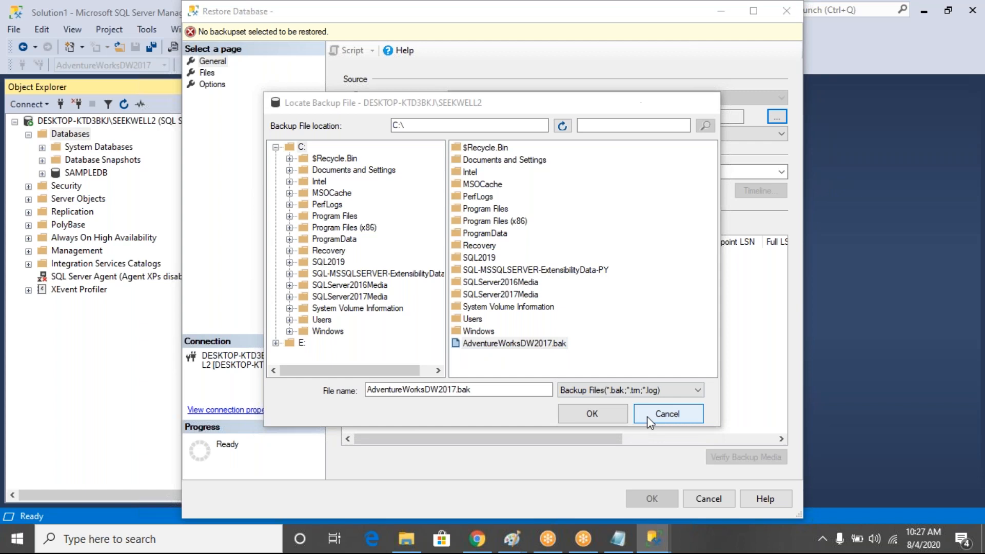
left_click(571, 367)
left_click(718, 494)
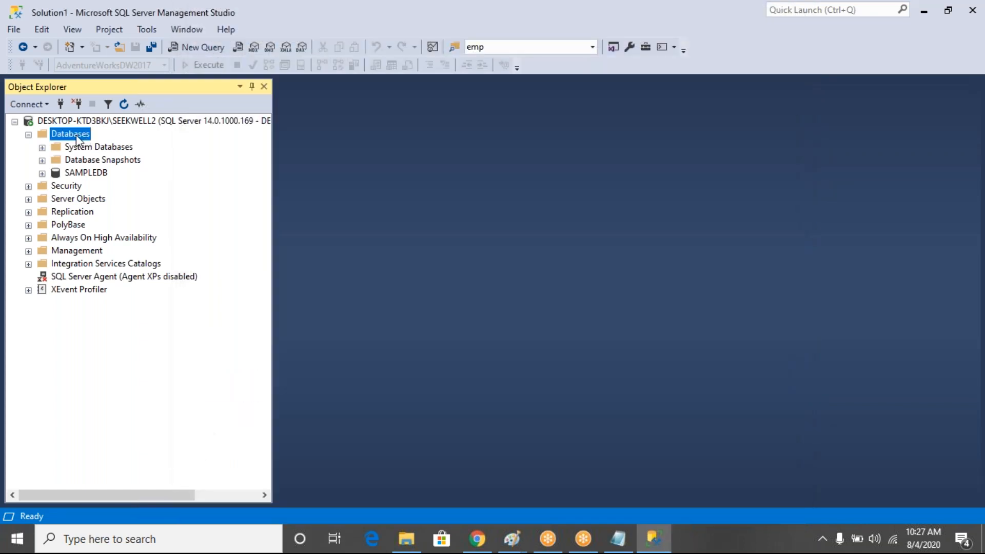
Restart the restore from Device, add C:\AdventureWorksDW2017.bak, confirm both dialogs, and run it
right_click(77, 136)
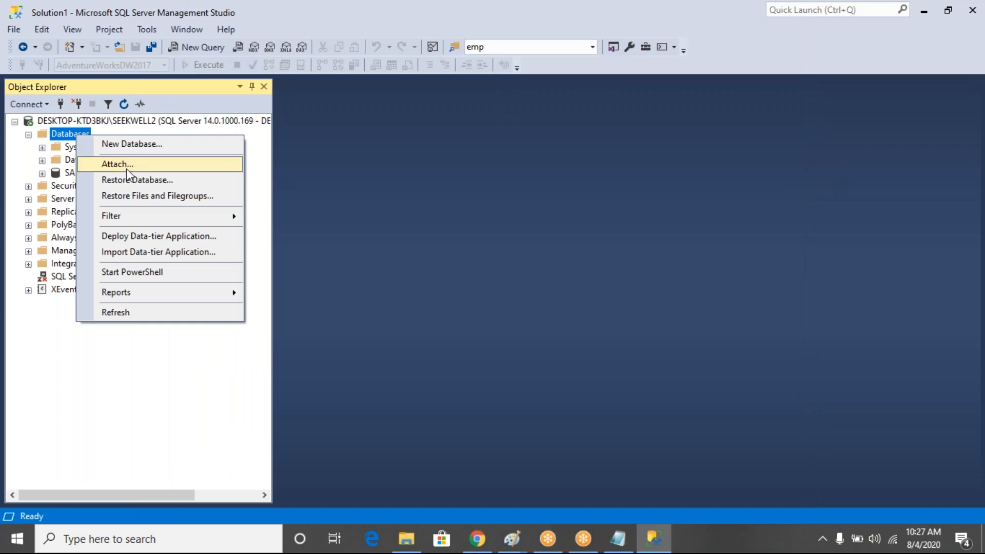
left_click(128, 182)
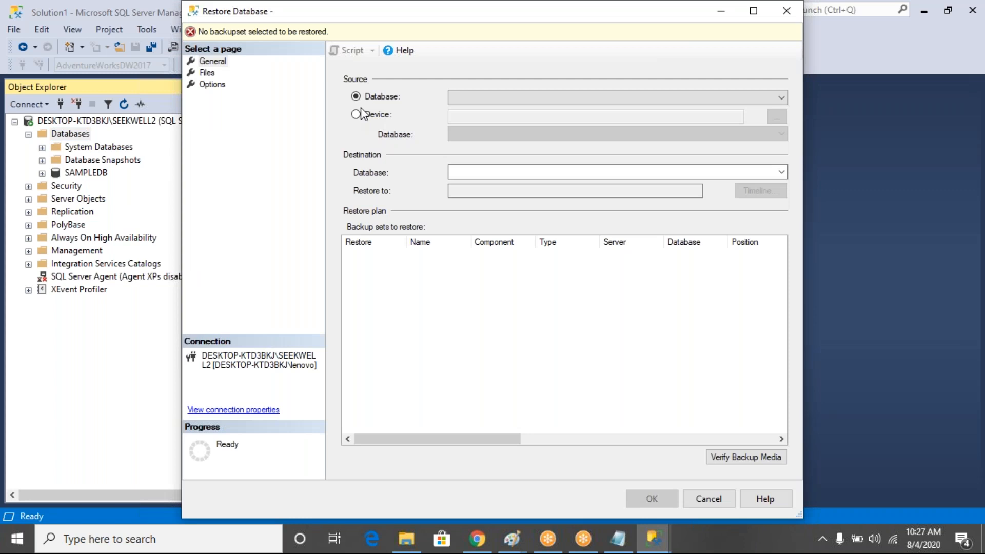
left_click(355, 114)
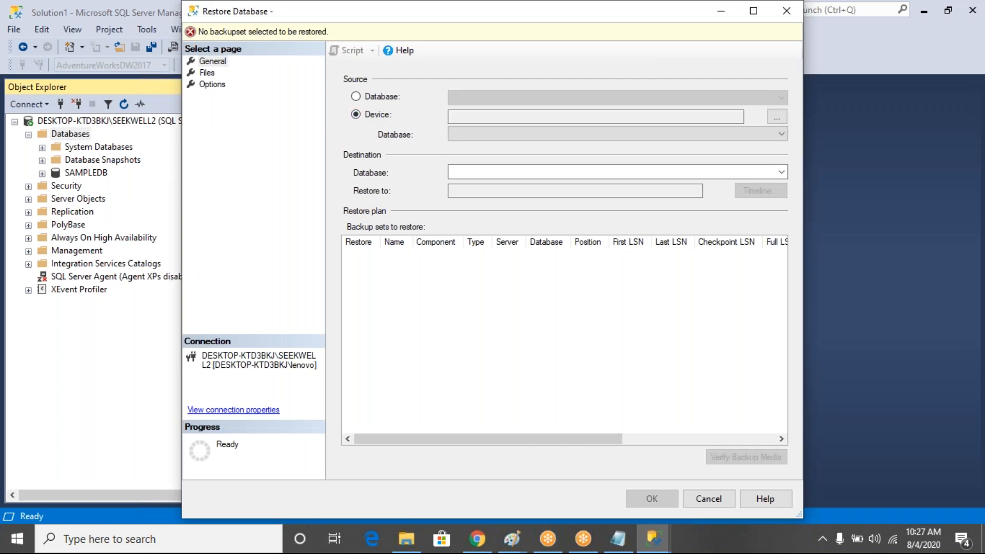
left_click(778, 121)
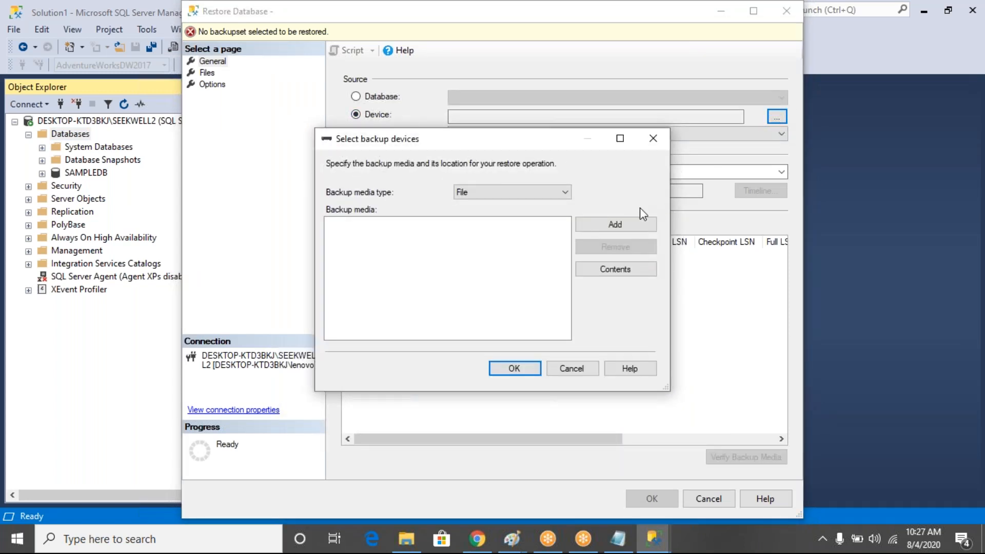
left_click(597, 228)
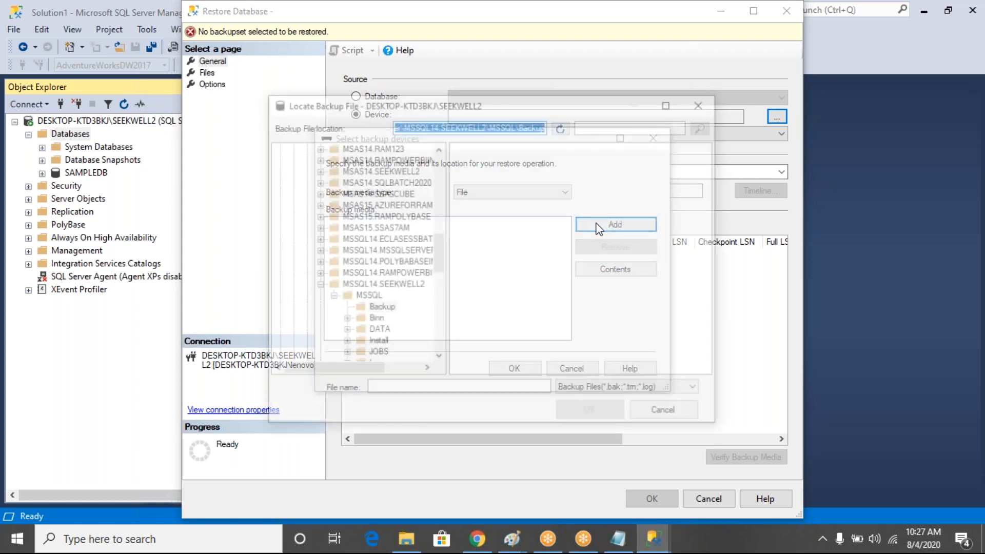
left_click_drag(437, 250, 437, 162)
left_click(306, 148)
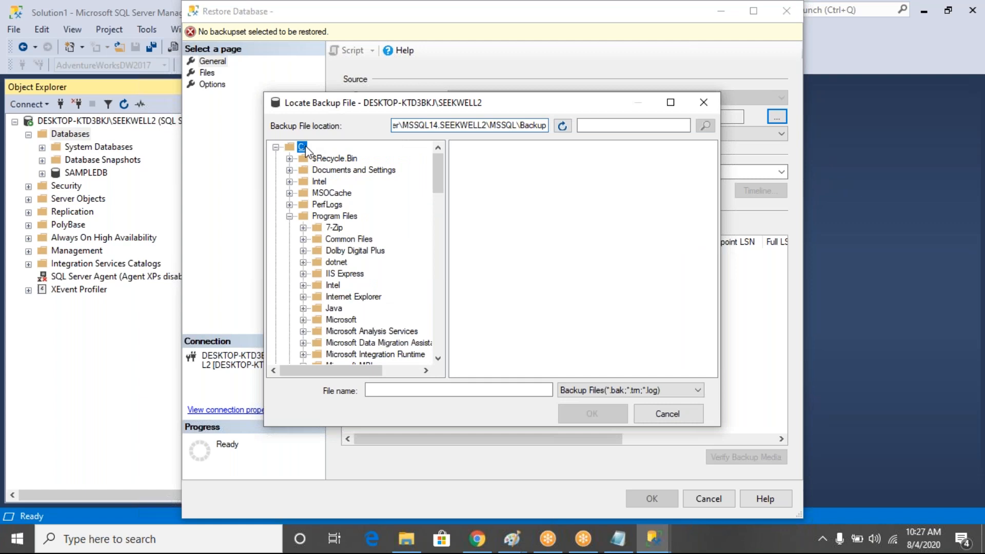
left_click(515, 343)
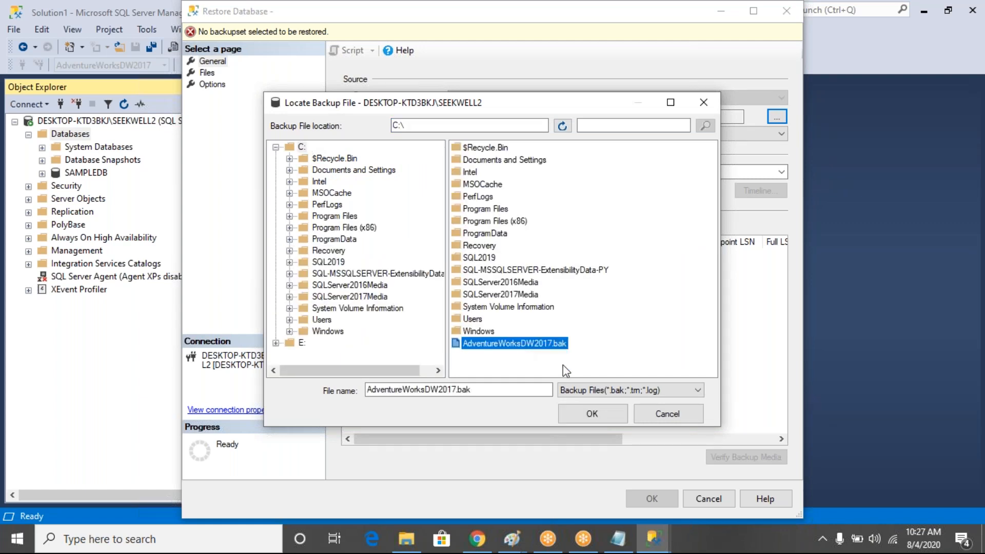
left_click(592, 415)
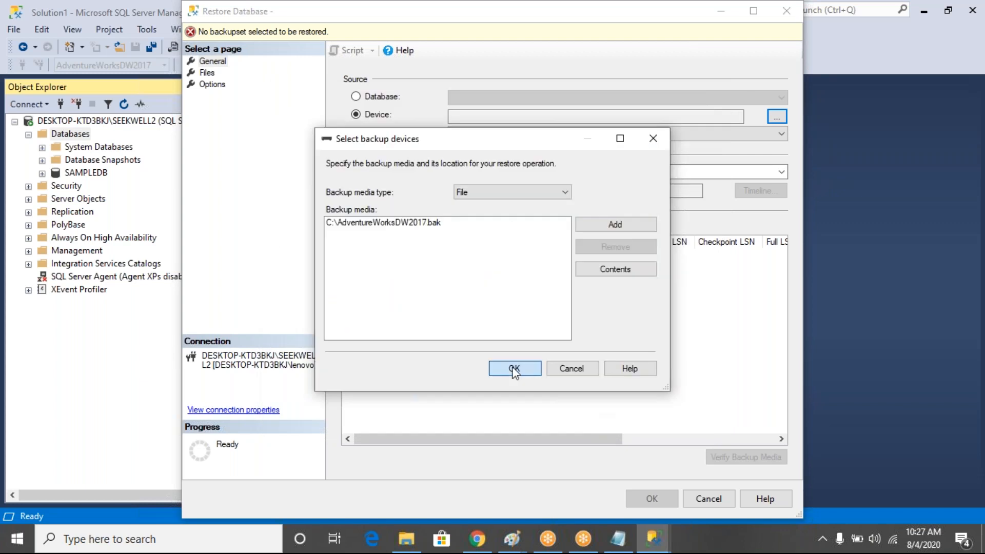
left_click(512, 368)
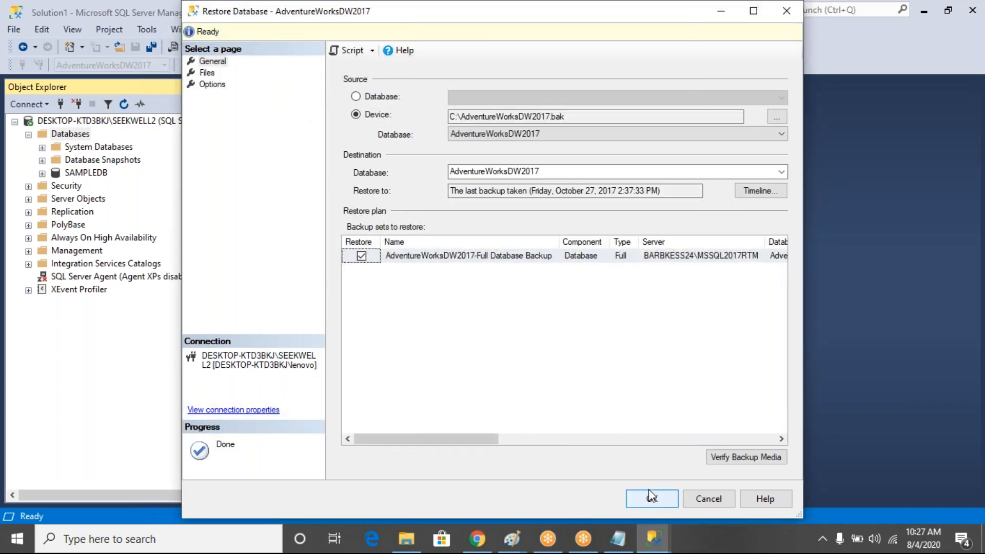
left_click(649, 500)
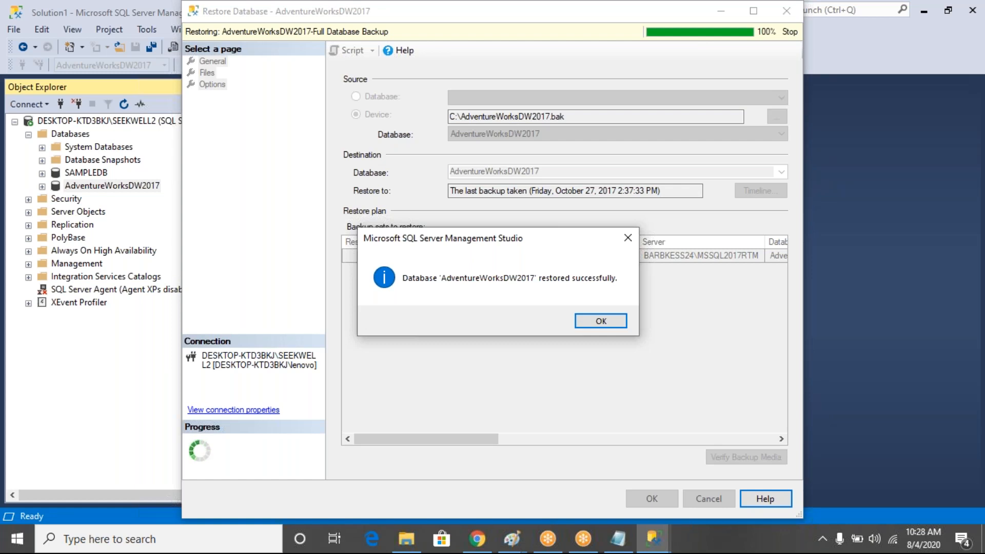
Acknowledge the success message for the AdventureWorksDW2017 restore
left_click(610, 319)
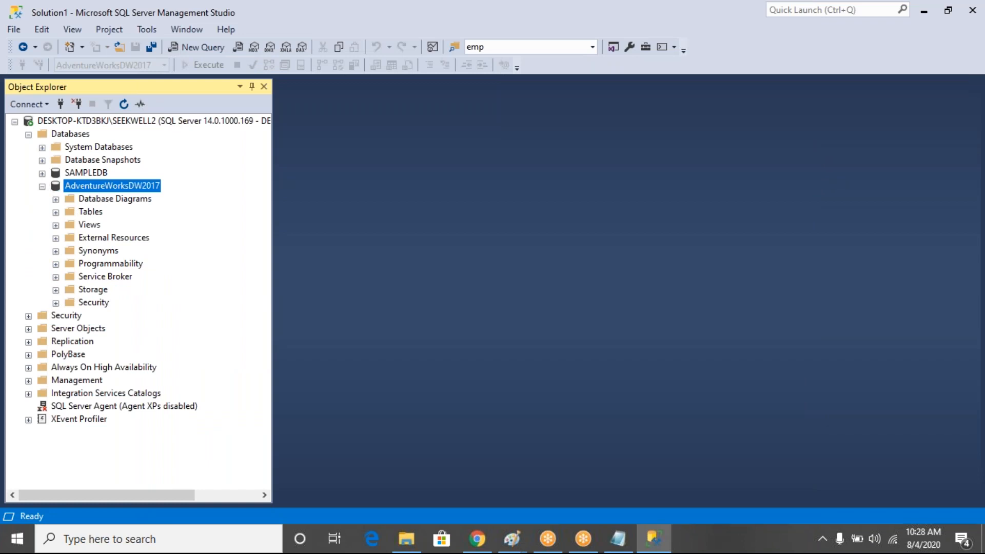
Open a Select Top 1000 Rows query on dbo.DimCustomer in AdventureWorksDW2017
left_click(56, 212)
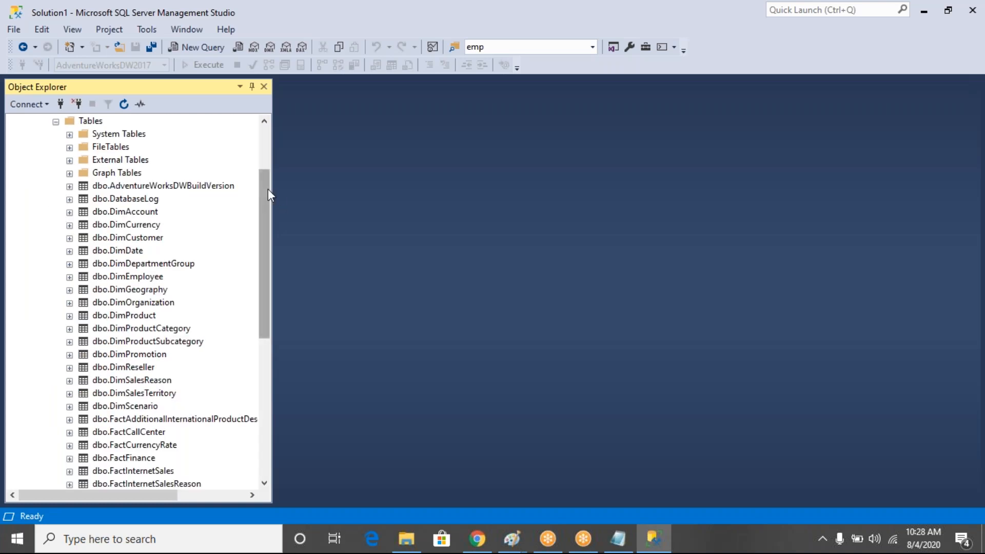
mouse_move(268, 198)
left_mouse_down()
mouse_move(268, 223)
mouse_move(268, 186)
left_mouse_up()
left_click(155, 254)
right_click(155, 257)
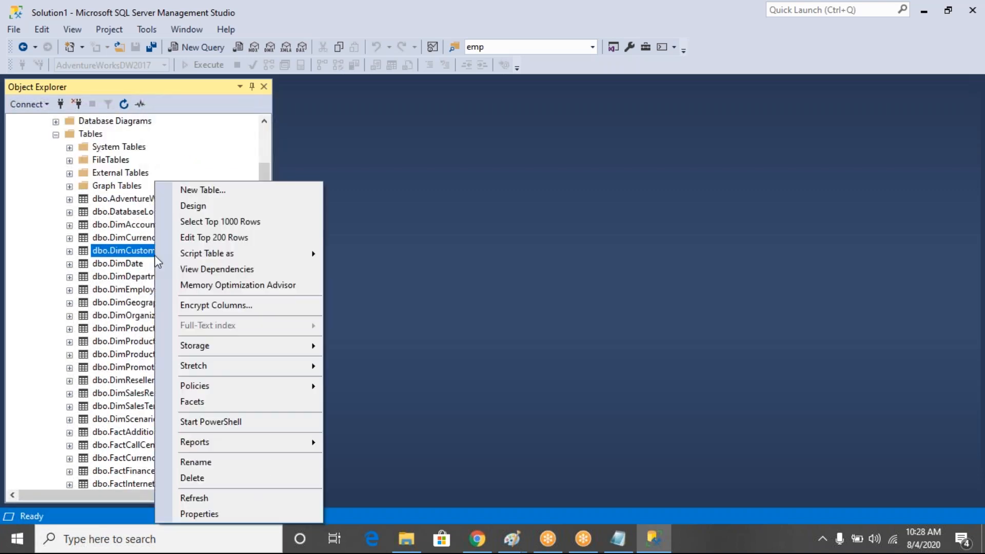
left_click(230, 227)
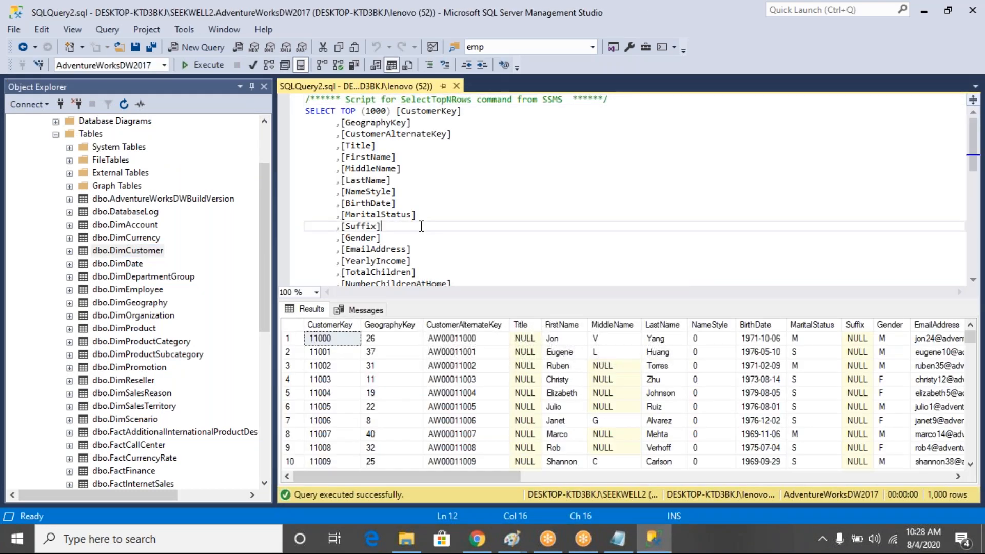
Replace the script with select * from DimProduct and run it, returning 606 rows
key("ctrl+a")
type("select * fro")
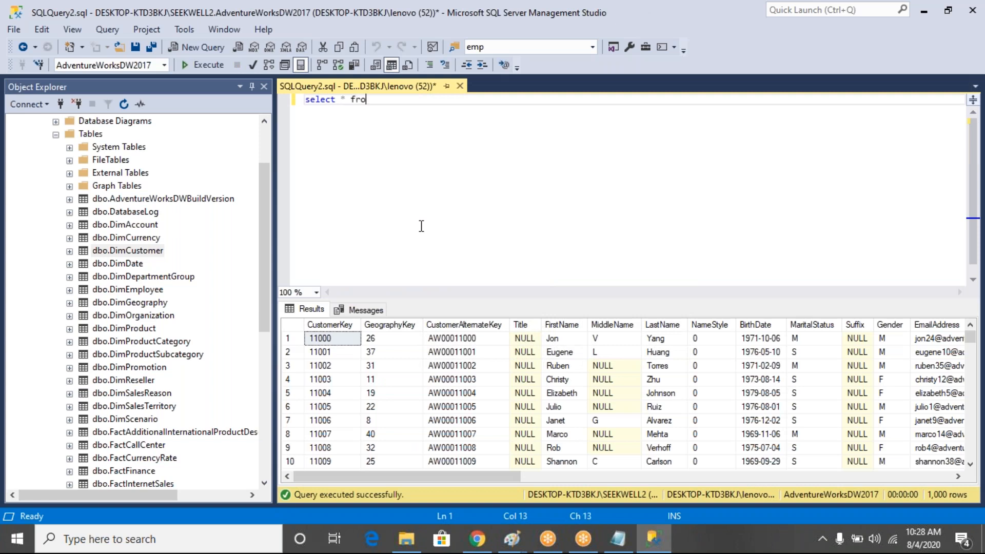
type("m dimprod")
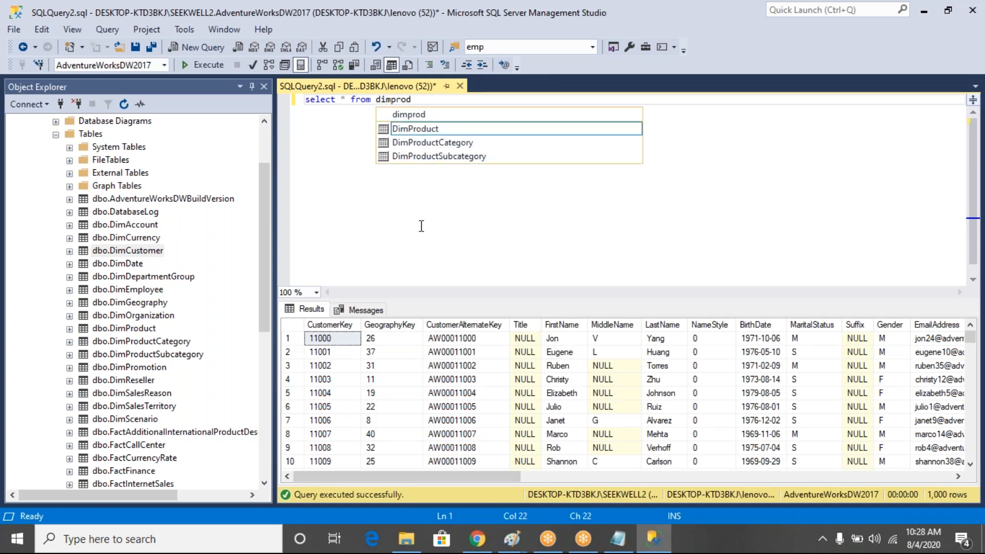
key("Tab")
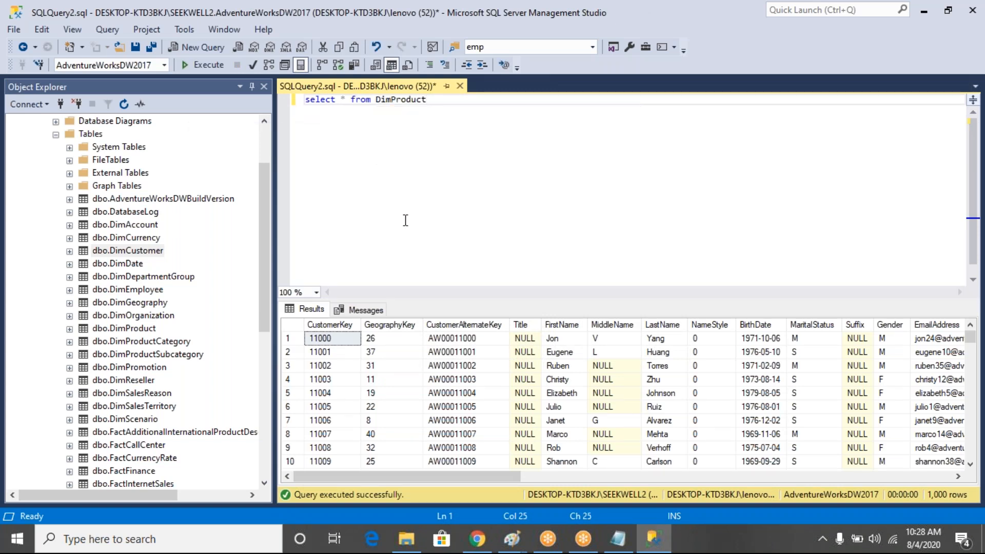
left_click(217, 69)
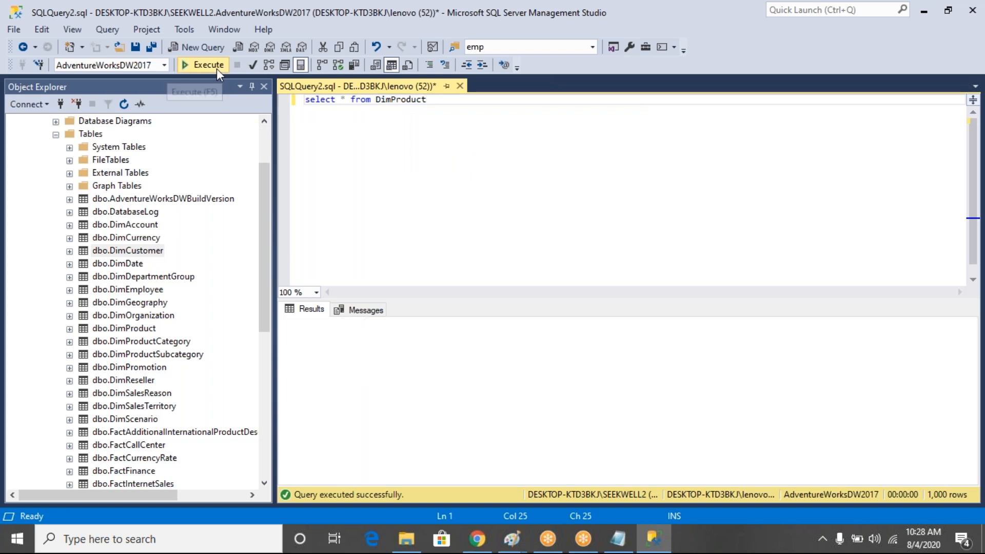
left_click_drag(759, 352, 759, 474)
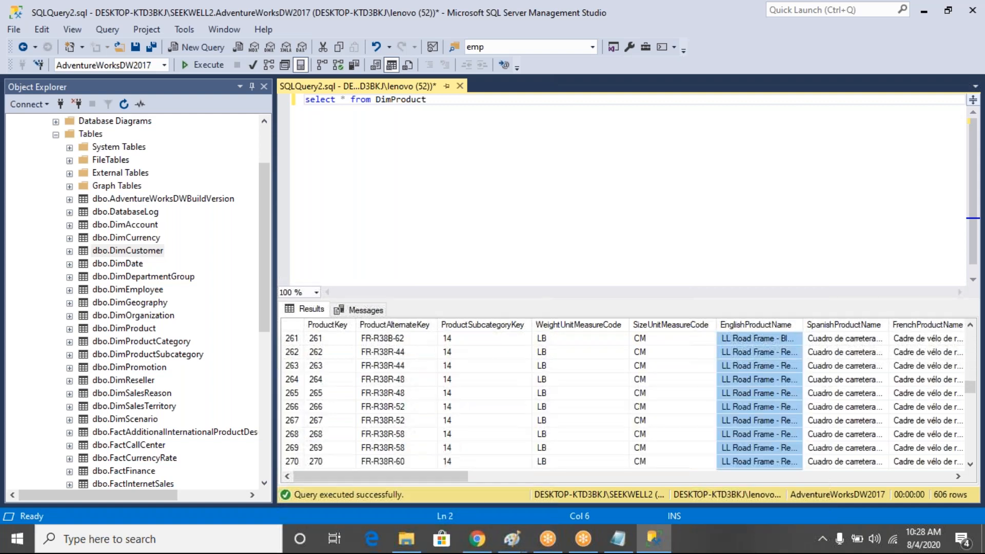
left_click(520, 543)
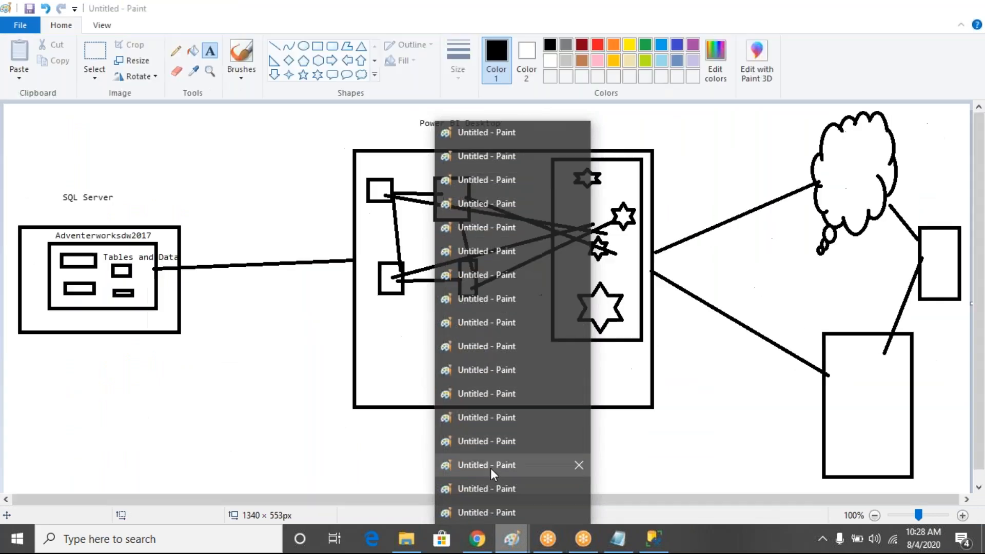
Bring up the Paint diagram linking SQL Server's Adventerworksdw2017 to Power BI Desktop
left_click(490, 467)
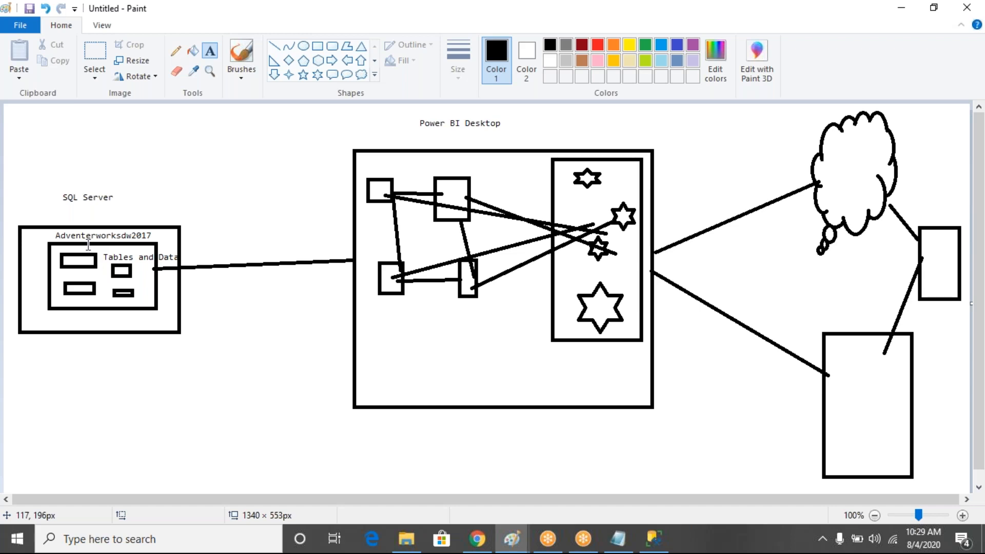
left_click(606, 546)
Review the SQL lines and the Power Bi Desktop line in the MSBI Notes, then return to Chrome
left_click_drag(178, 398, 8, 366)
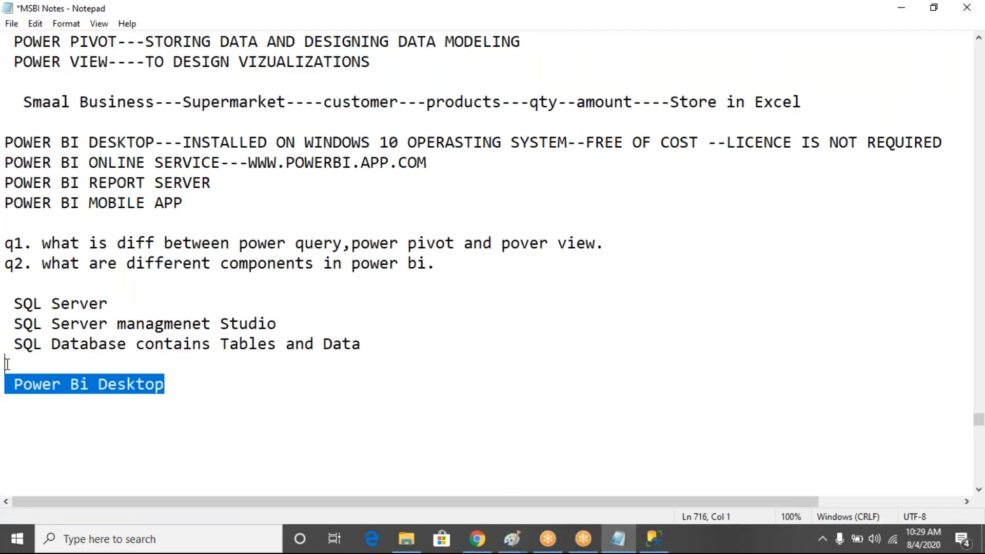
left_click_drag(7, 292, 387, 347)
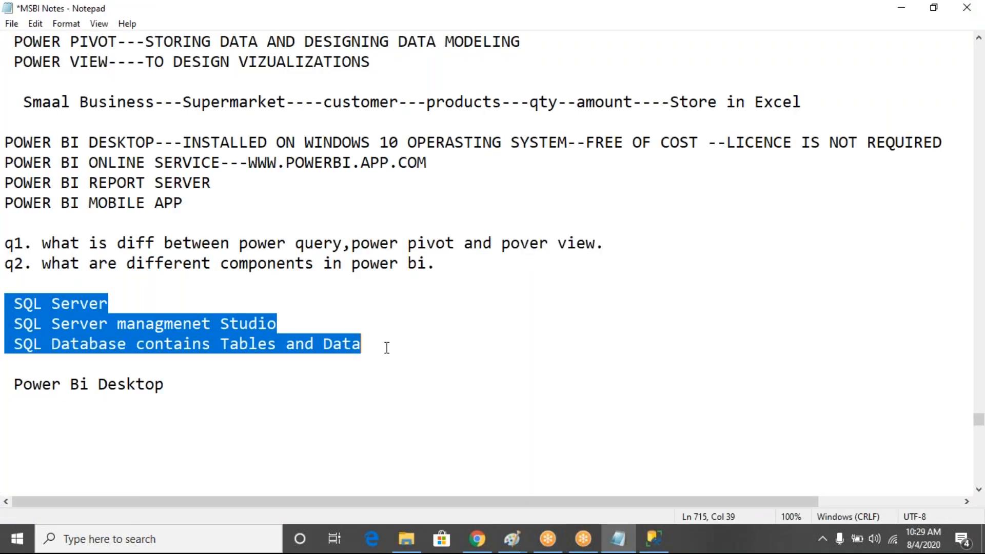
left_click_drag(11, 390, 220, 378)
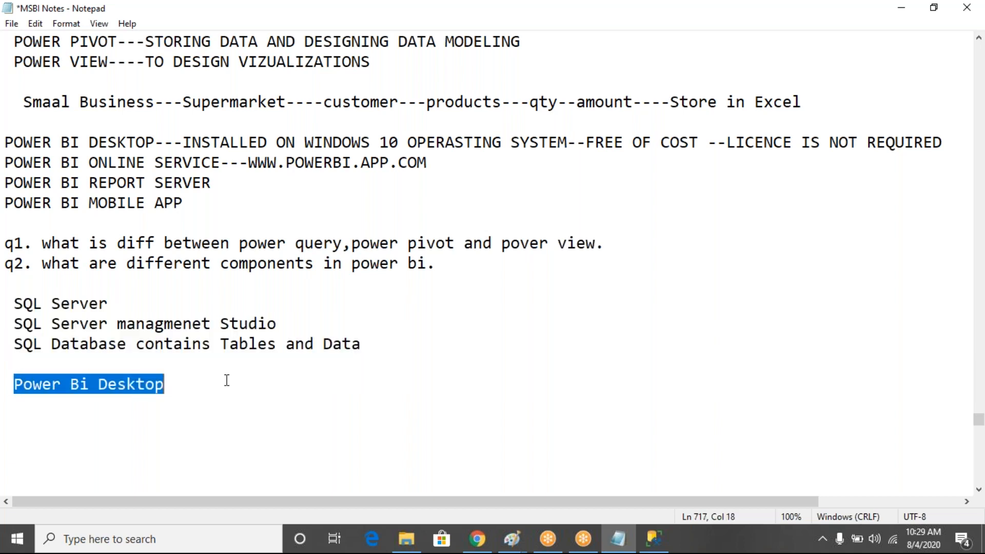
left_click(477, 539)
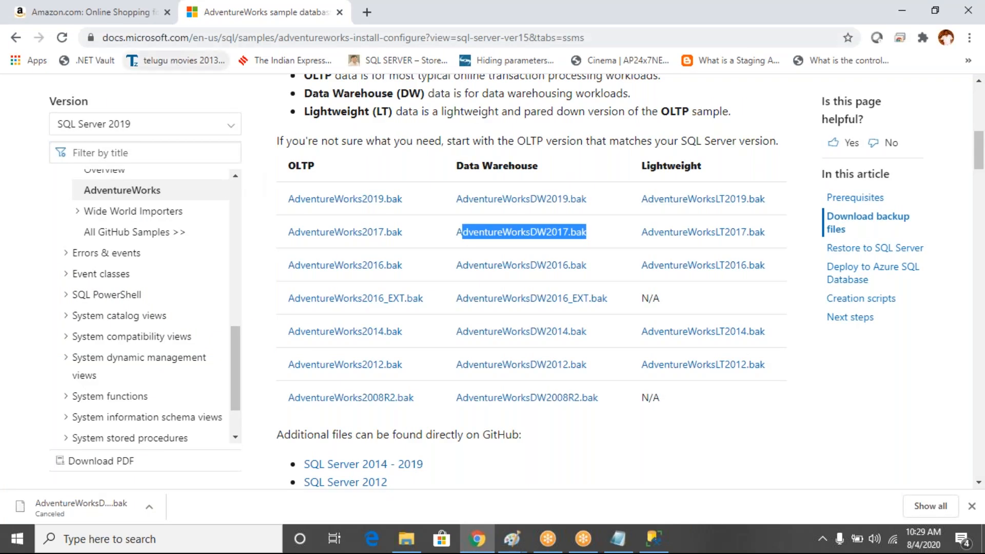
Search Google for 'powerbi desktop' and open the Download Microsoft Power BI Desktop result
left_click(110, 15)
left_click(243, 37)
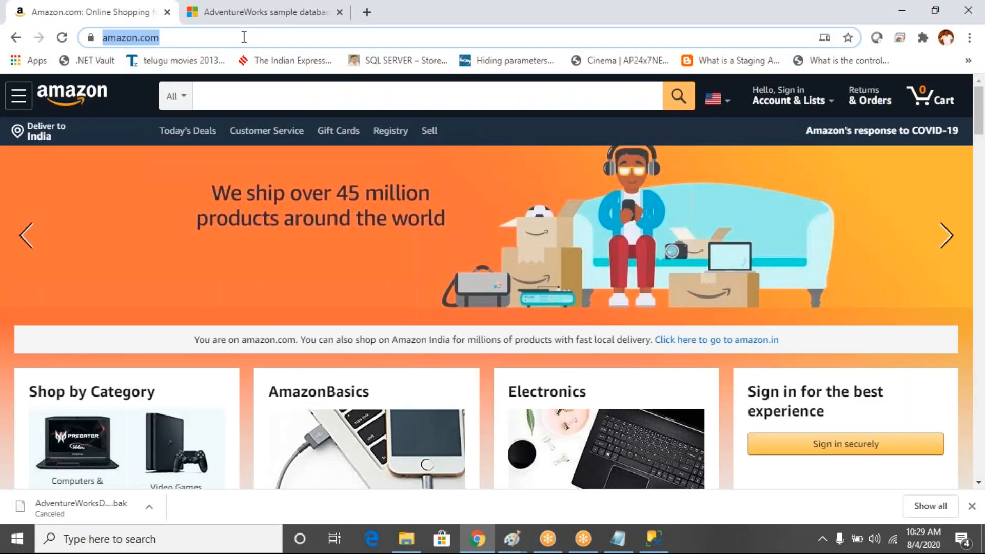
type("powerbi ")
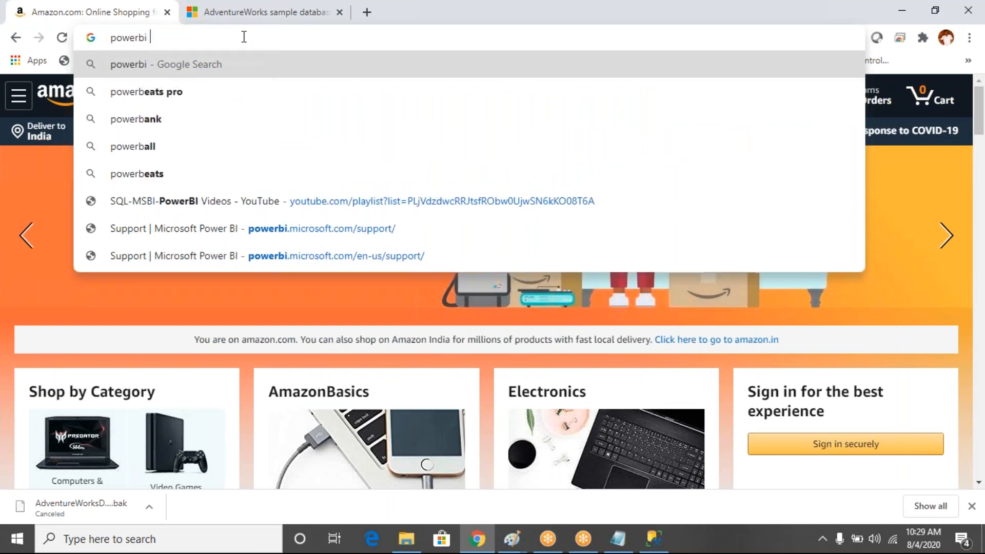
type("desktop")
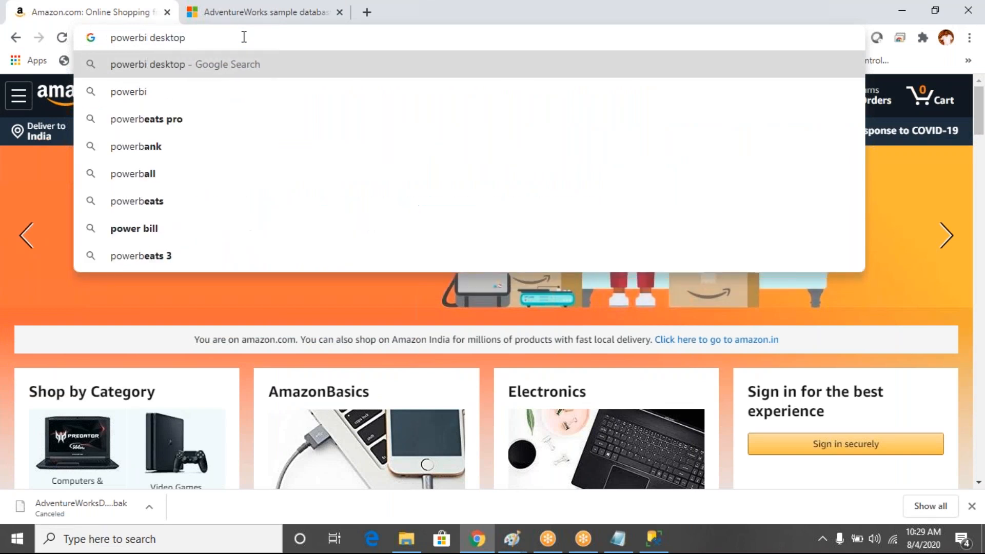
key("Return")
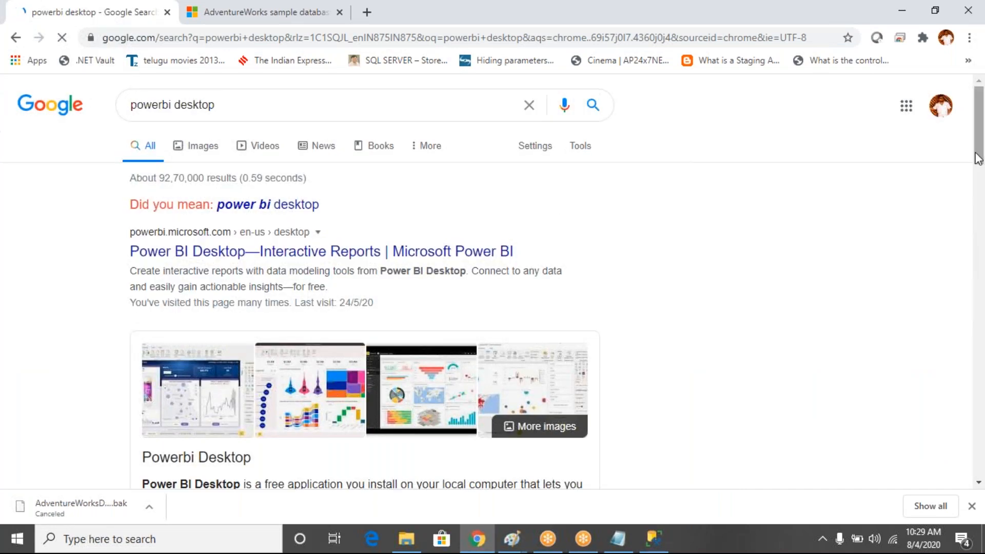
left_click_drag(978, 161, 980, 239)
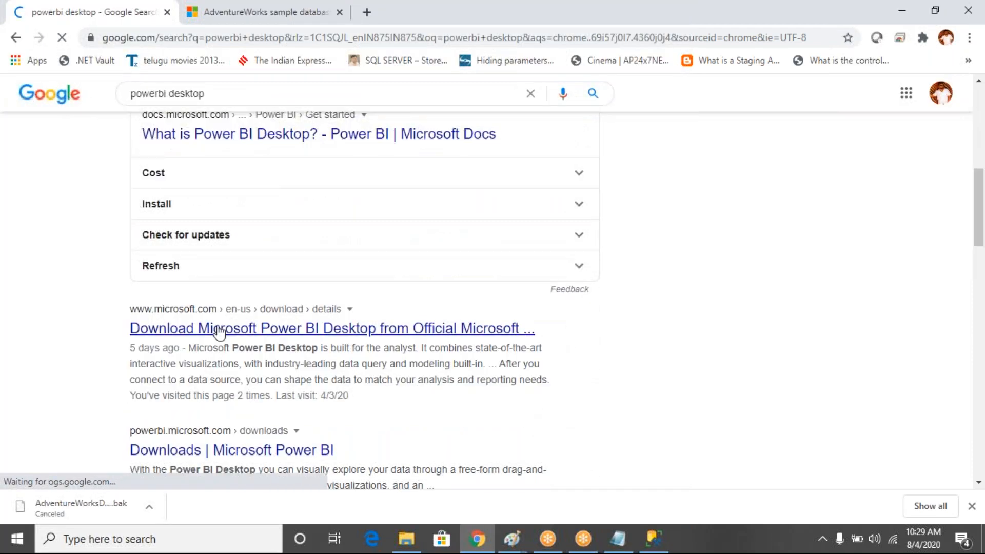
left_click(430, 336)
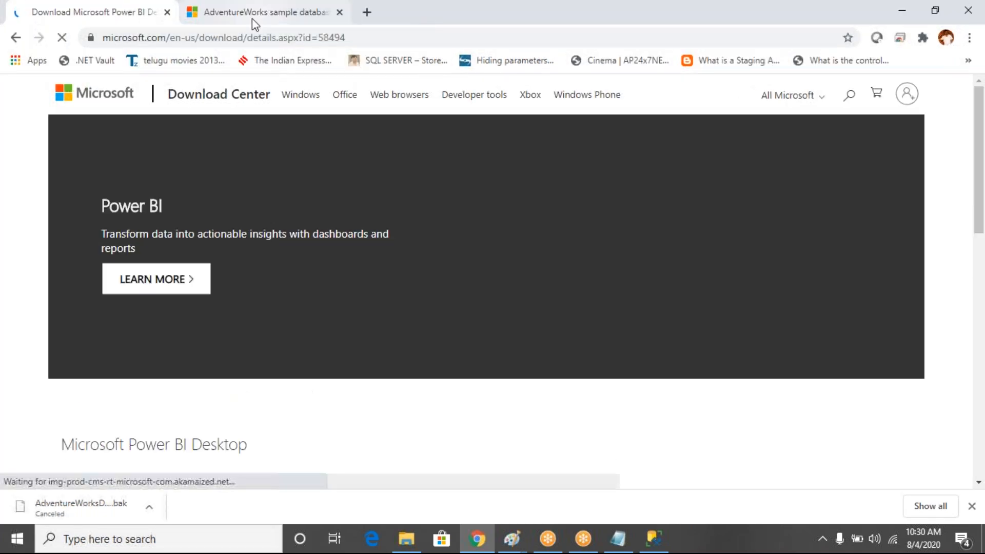
Add a 'Download link for Advenetrworksdw2017' line to the notes with the AdventureWorks page URL below it
left_click(252, 19)
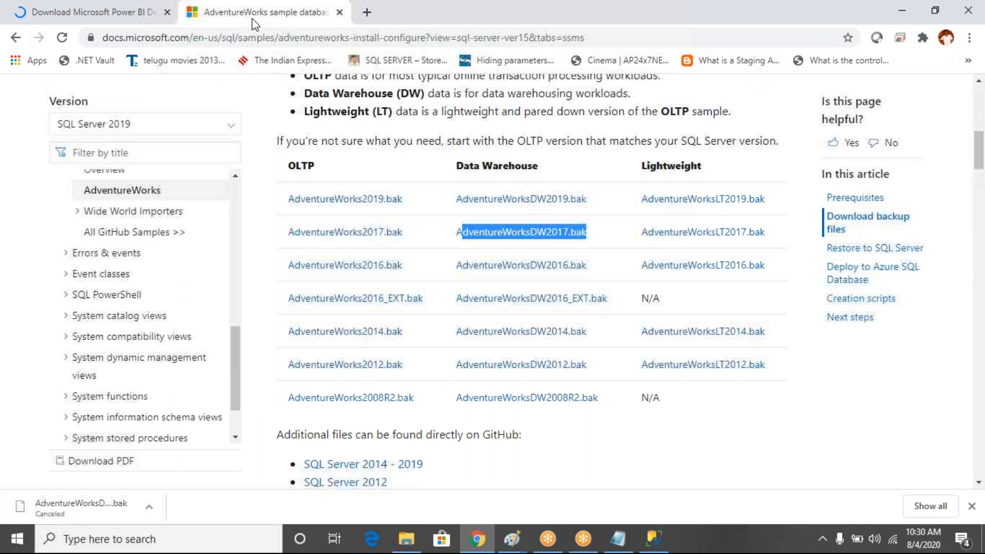
left_click(265, 38)
key("ctrl+c")
left_click(619, 539)
left_click(403, 344)
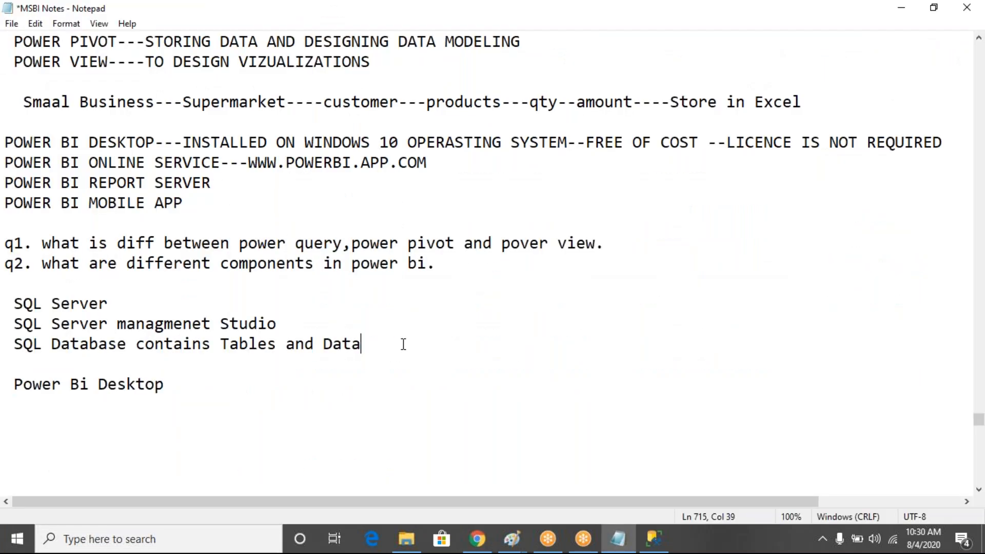
key("Return")
type("Download link for Advenetrworks")
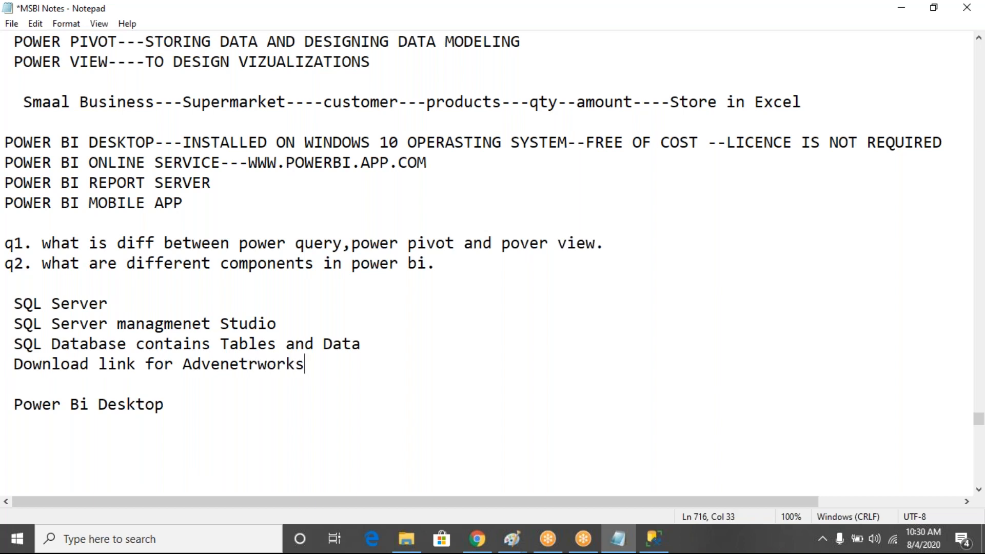
type("dw2017")
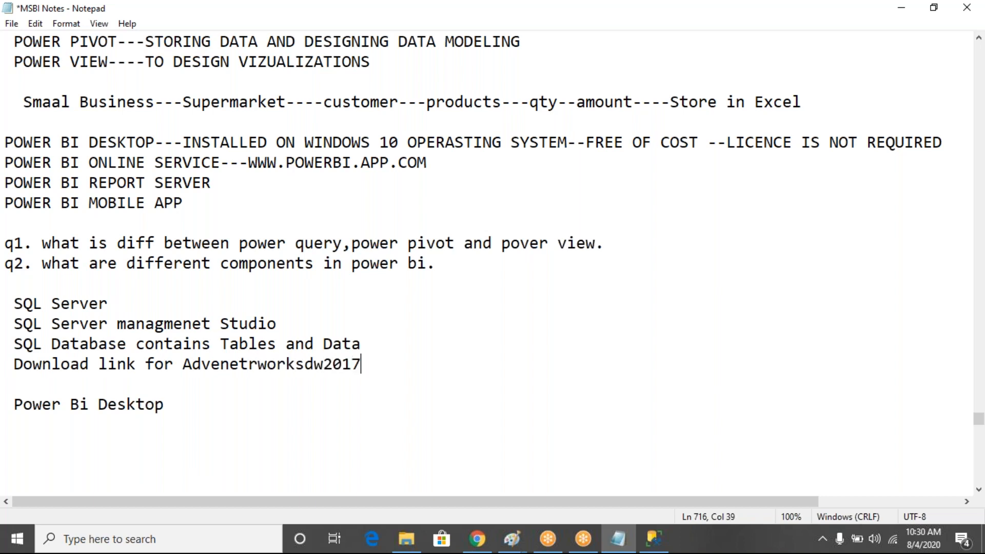
key("Return")
key("ctrl+v")
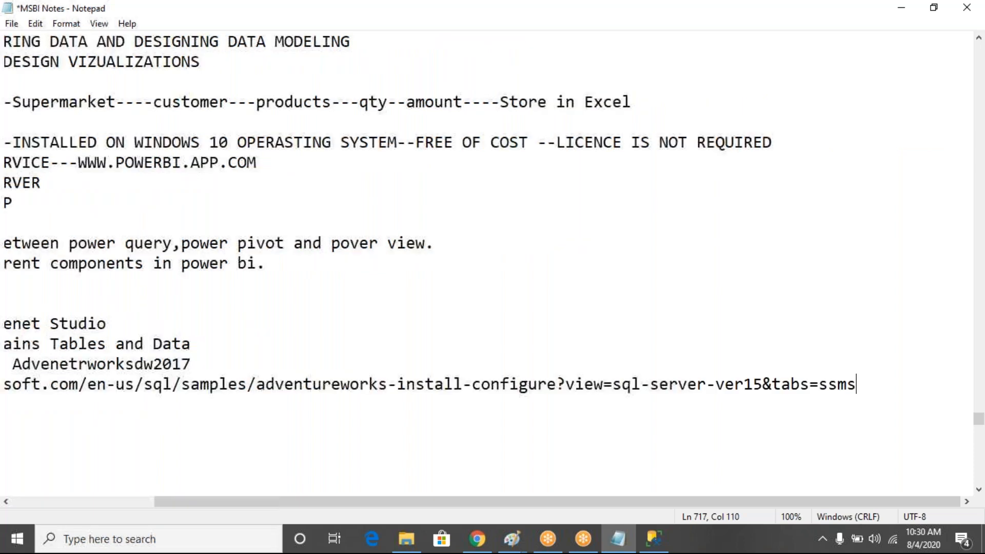
left_click(117, 502)
Tick PBIDesktopSetup_x64.exe (290.1 MB) in the Power BI Desktop download list and copy the page URL
key("alt+Tab")
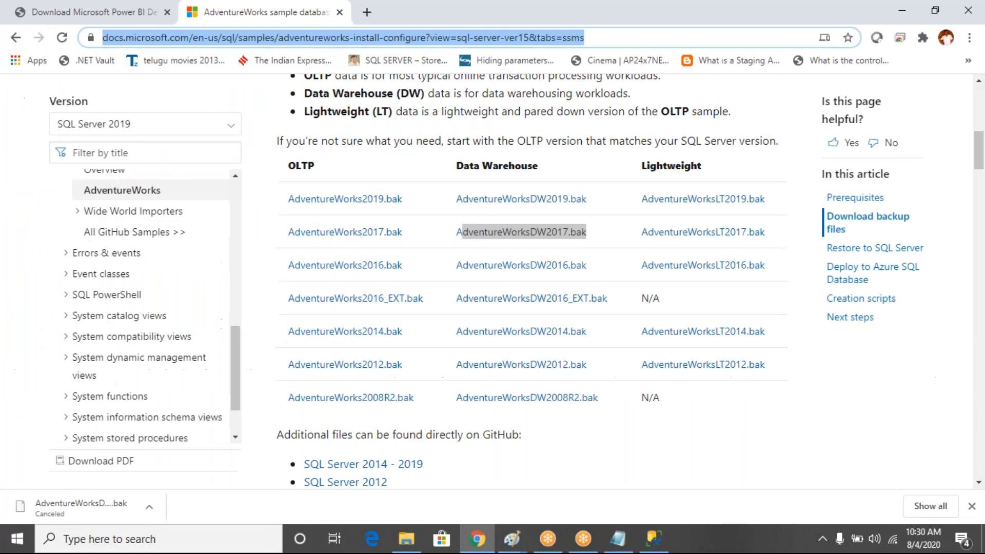
left_click(99, 15)
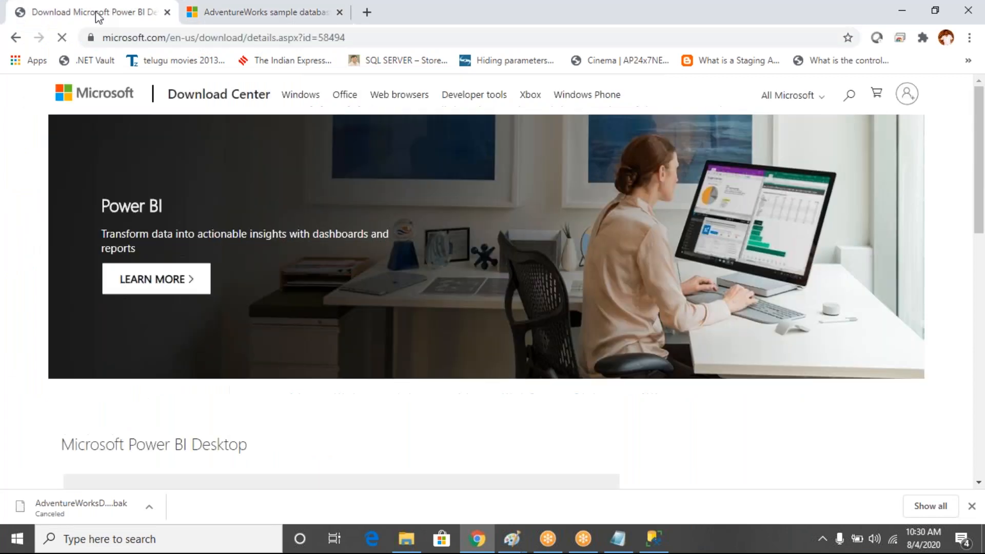
scroll(982, 257, "down", 5)
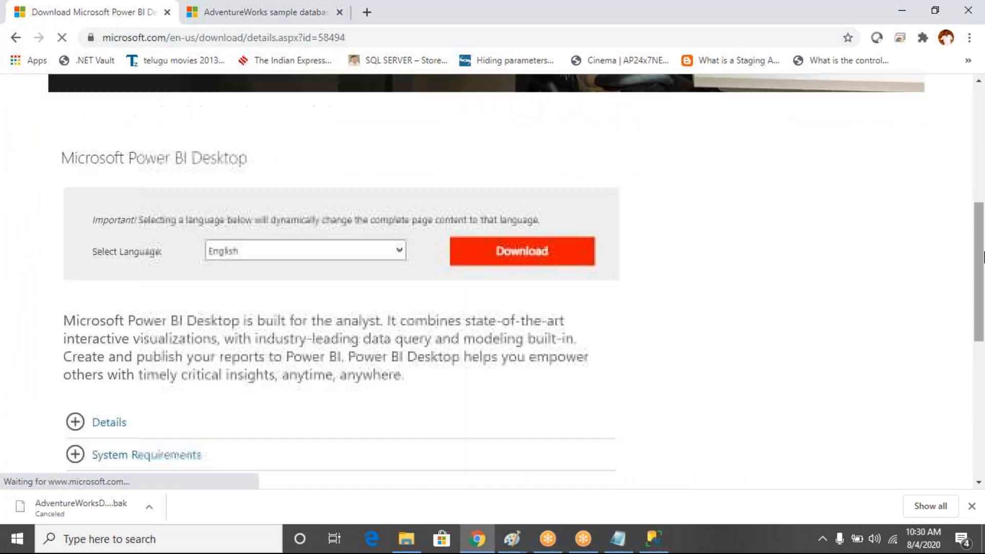
left_click(553, 240)
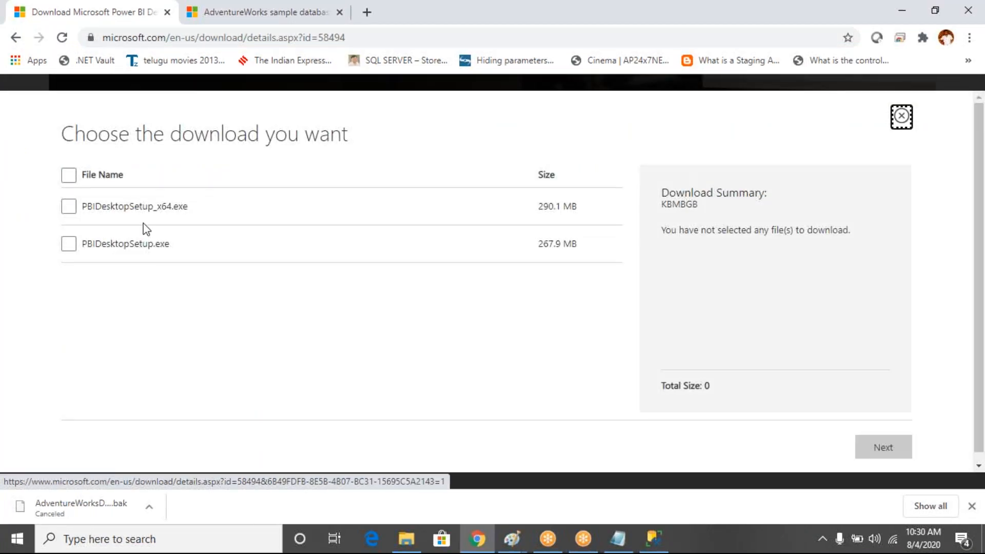
left_click_drag(190, 207, 89, 205)
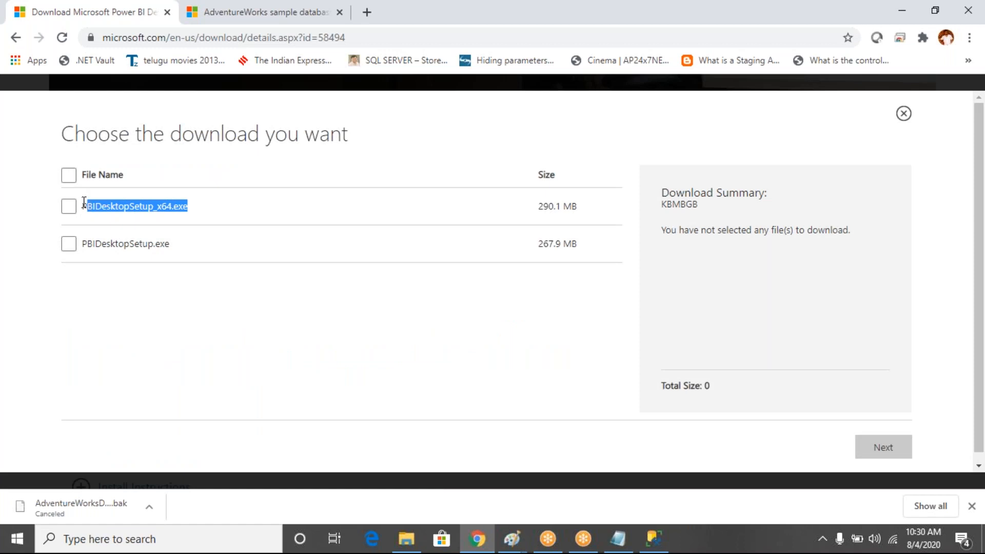
left_click(69, 206)
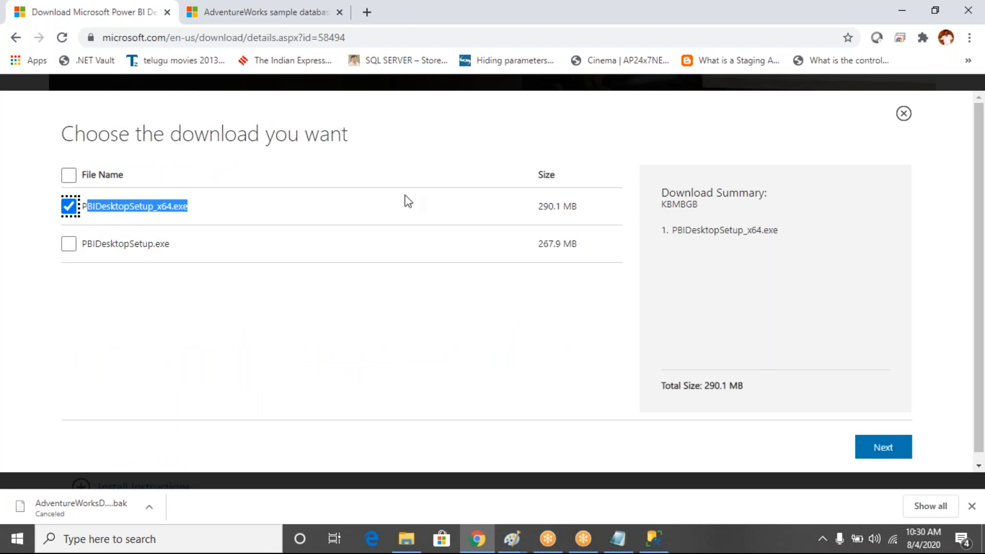
left_click(377, 42)
key("ctrl+c")
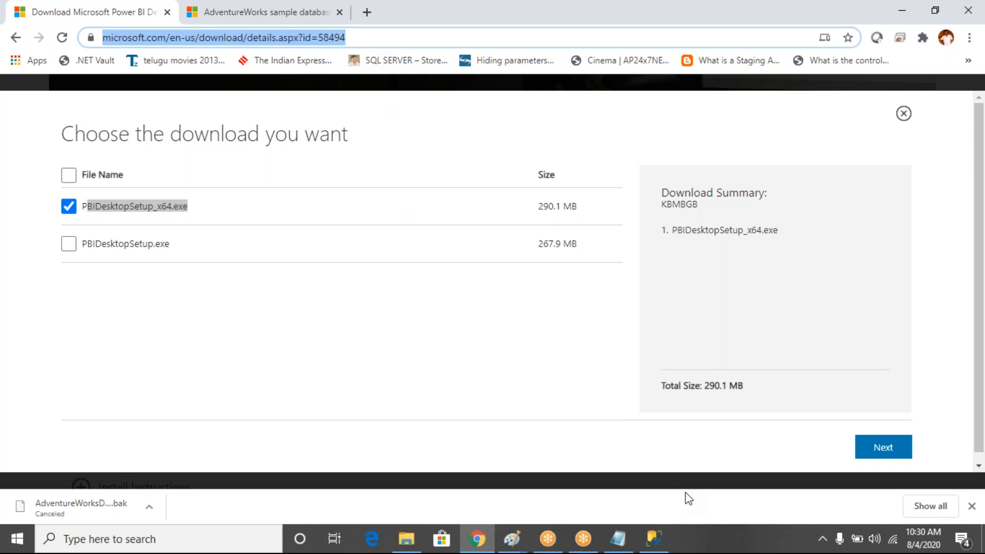
left_click(621, 544)
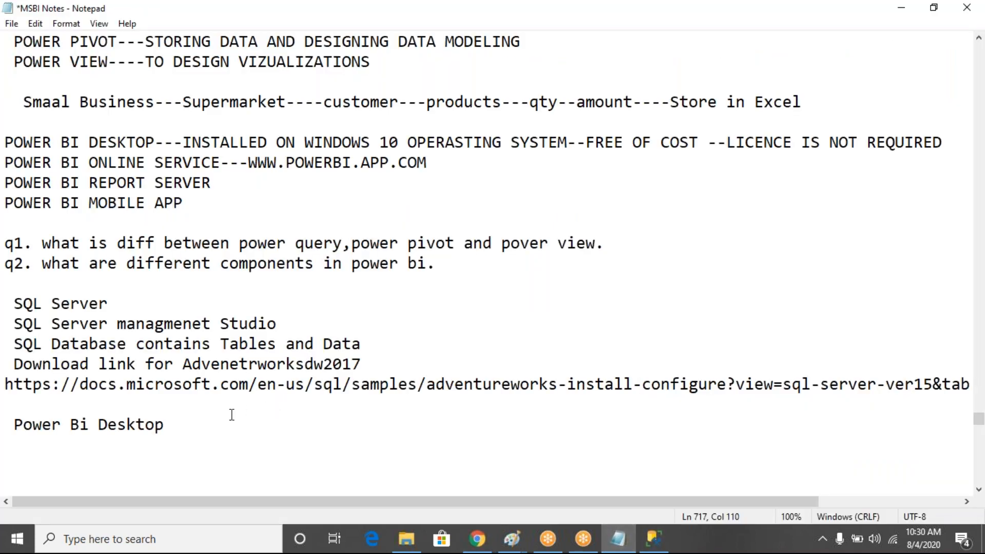
Paste the download URL details.aspx?id=58494 below the Power Bi Desktop line, with blank lines after
left_click(210, 426)
key("Return")
key("Return")
key("ctrl+v")
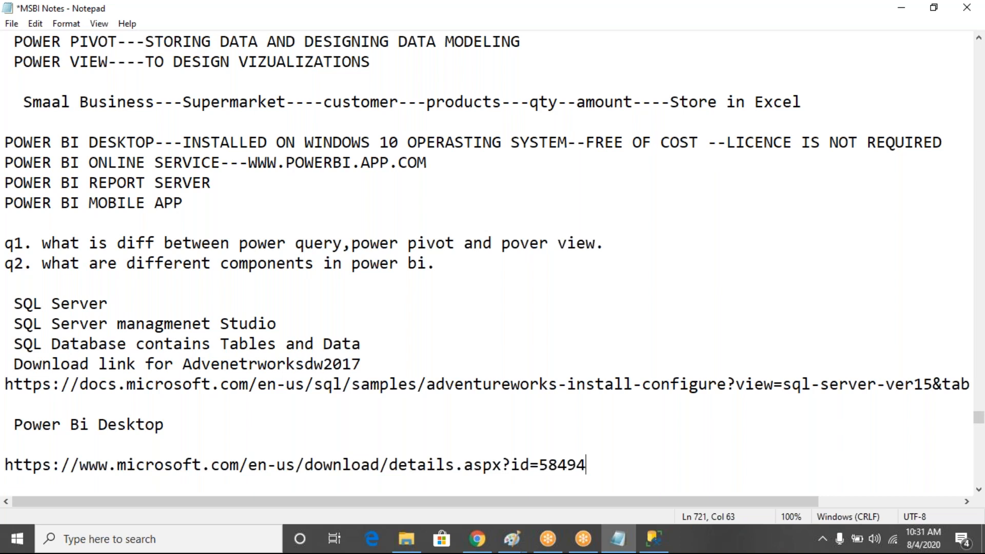
key("Return")
key("Return")
key("Return")
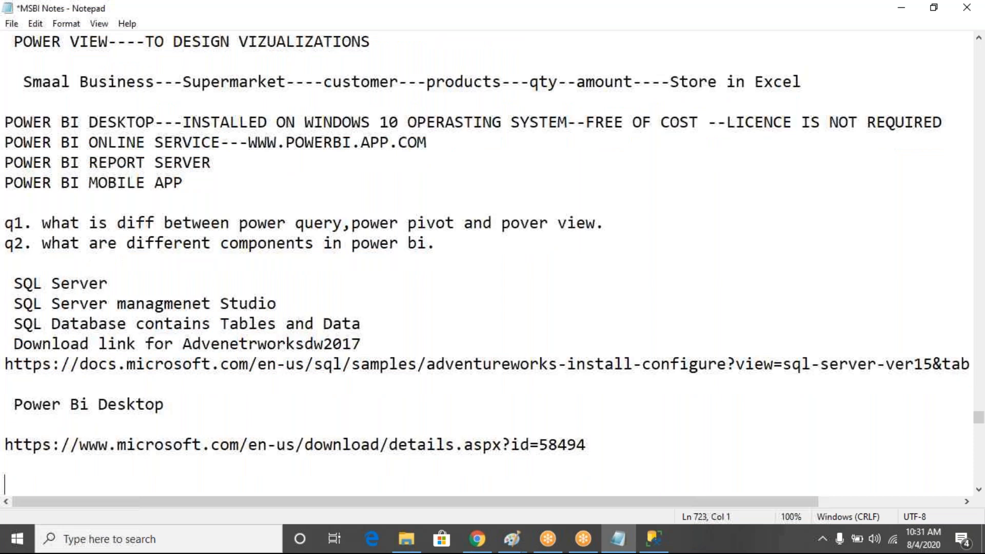
key("Return")
key("Return")
key("Return")
Start the PBIDesktopSetup download from the Power BI download page, then cancel it
left_click(477, 539)
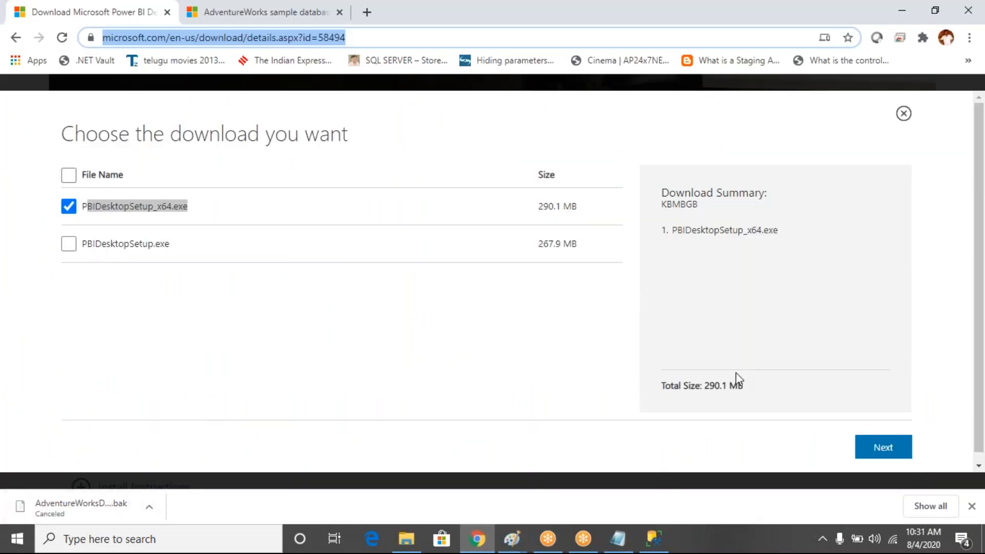
left_click(886, 454)
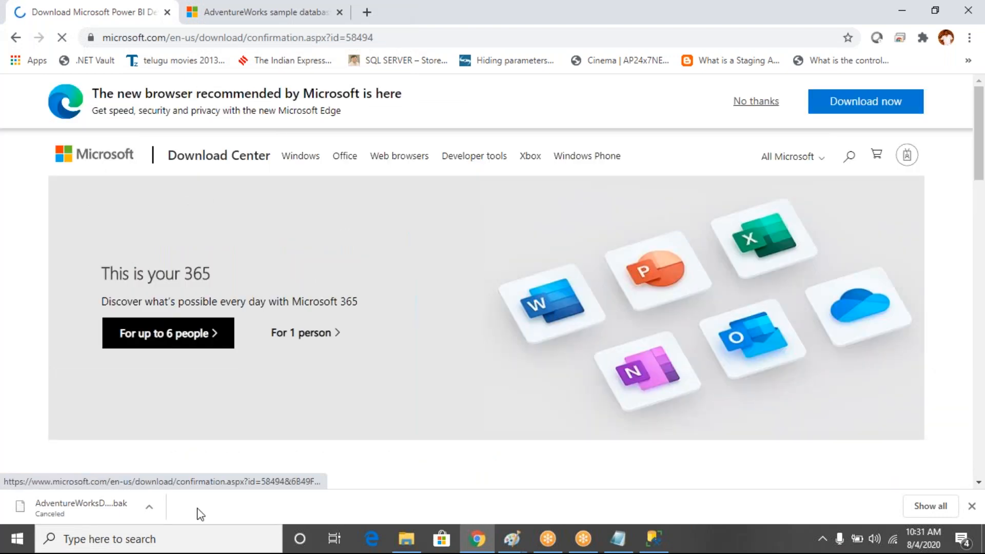
left_click(148, 508)
left_click(181, 482)
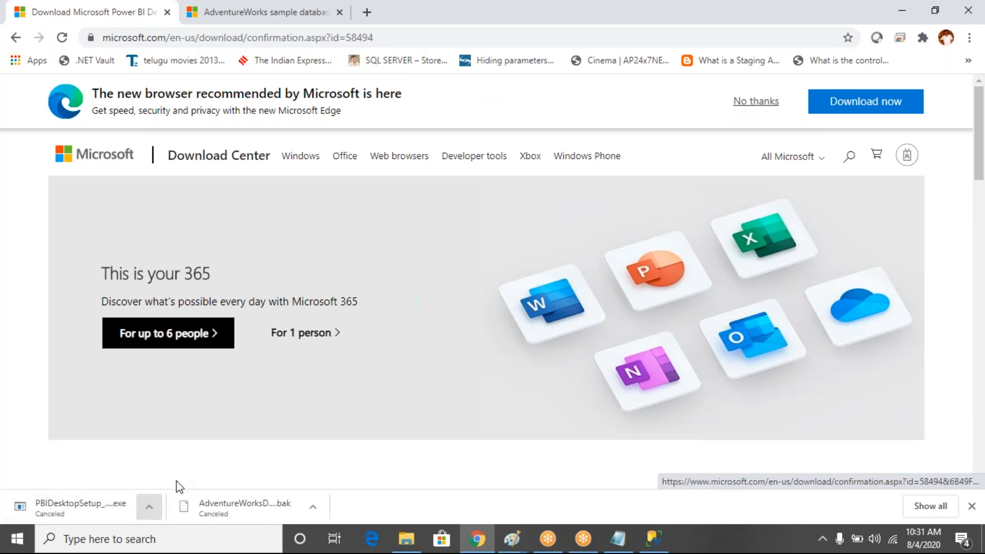
left_click(406, 540)
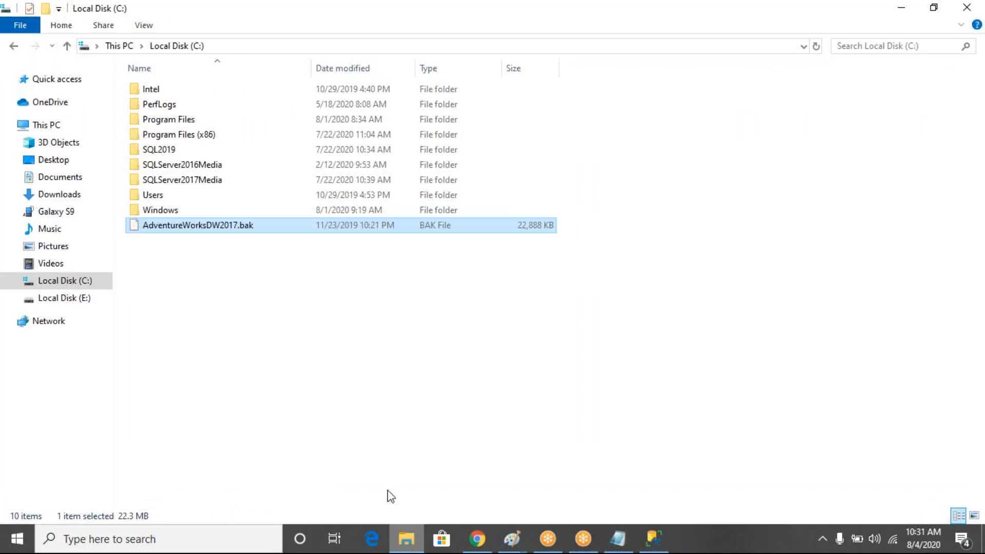
Locate the earlier PBIDesktopSetup_x64 (2) installer in Downloads by typing 'pb', then open Start search
left_click(59, 196)
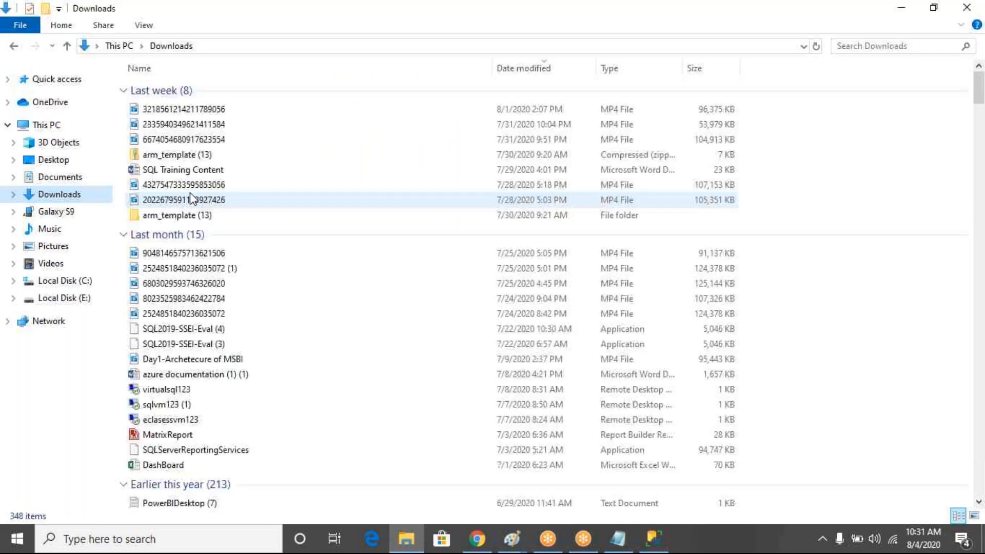
left_click(190, 195)
type("pb")
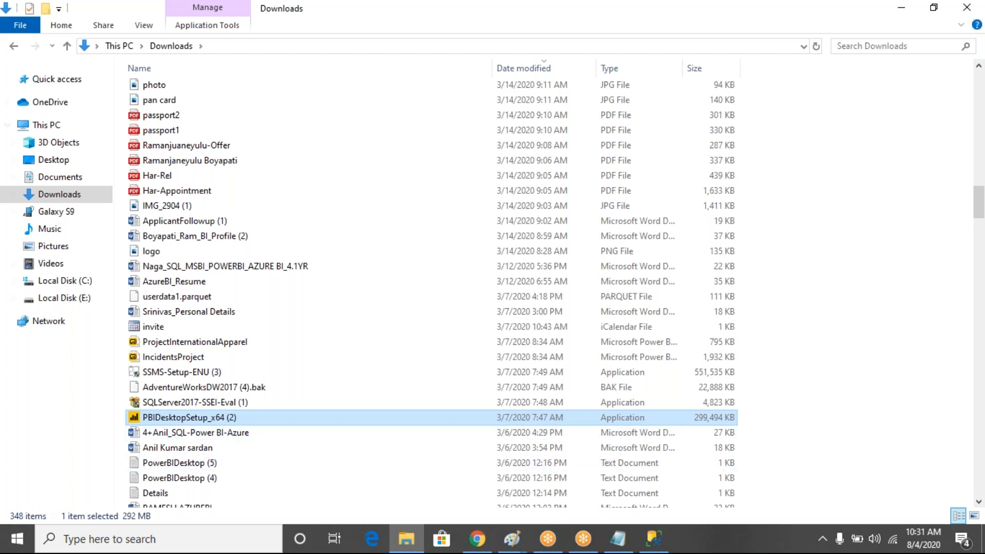
left_click(14, 546)
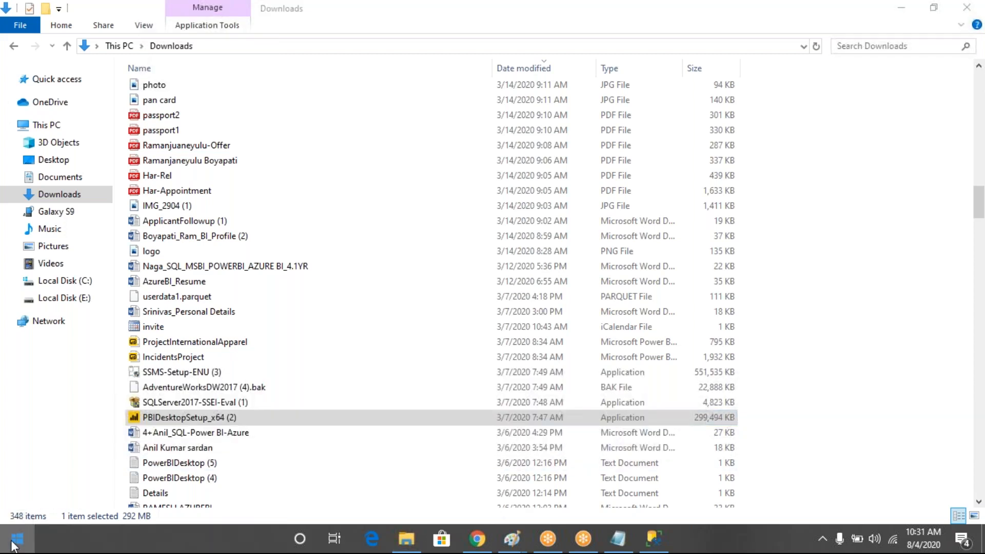
left_click(11, 545)
Search 'power' and choose Uninstall for Microsoft PowerBI Desktop (x64) in Programs and Features
type("power")
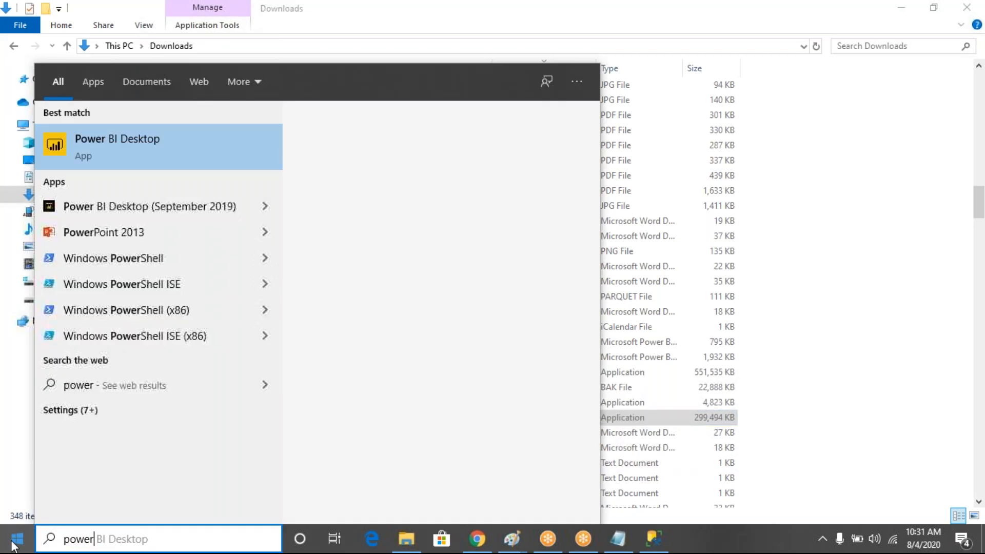
right_click(174, 148)
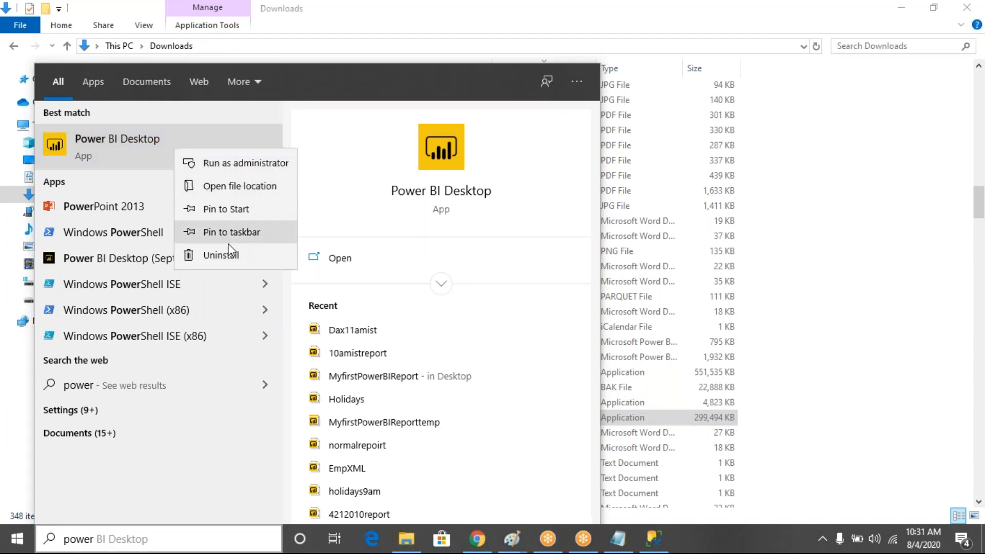
left_click(214, 252)
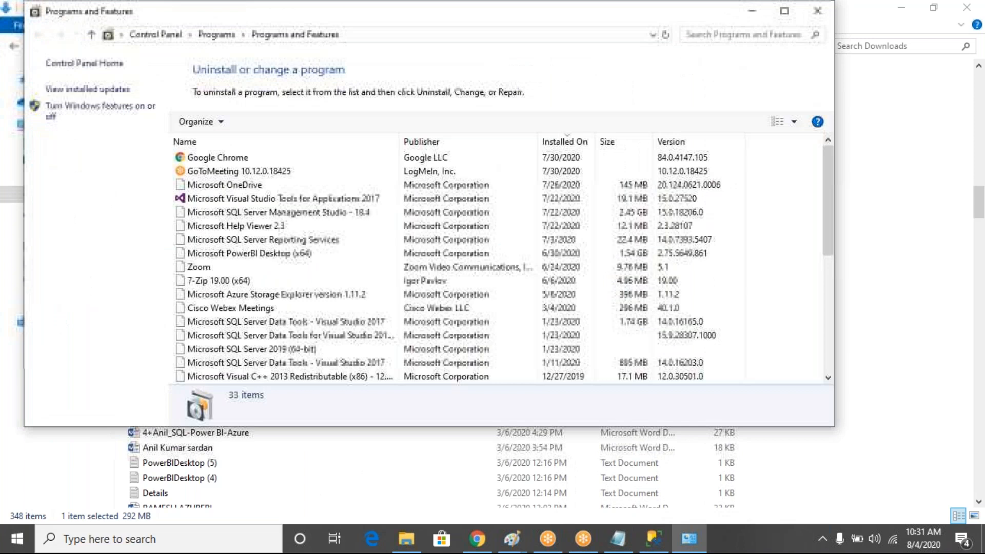
right_click(271, 267)
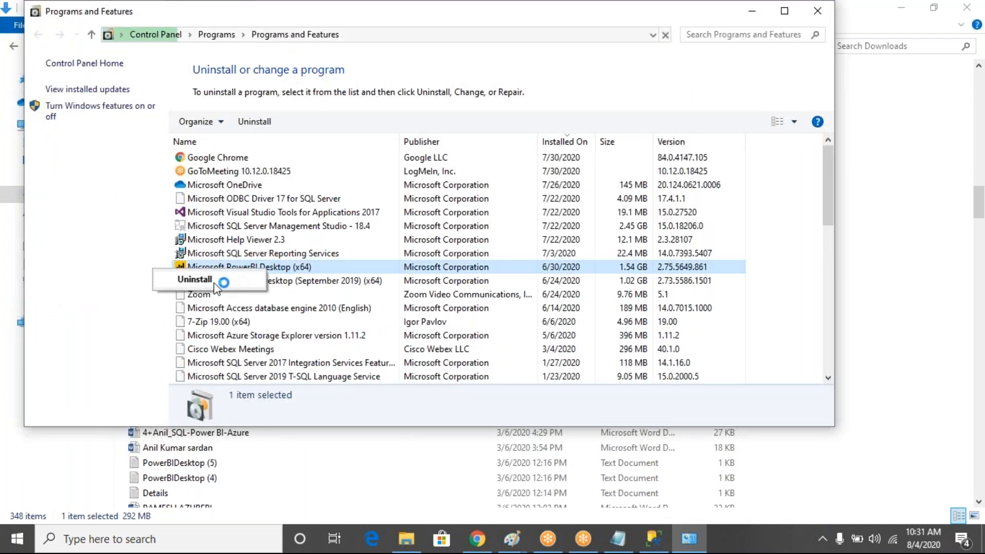
left_click(215, 281)
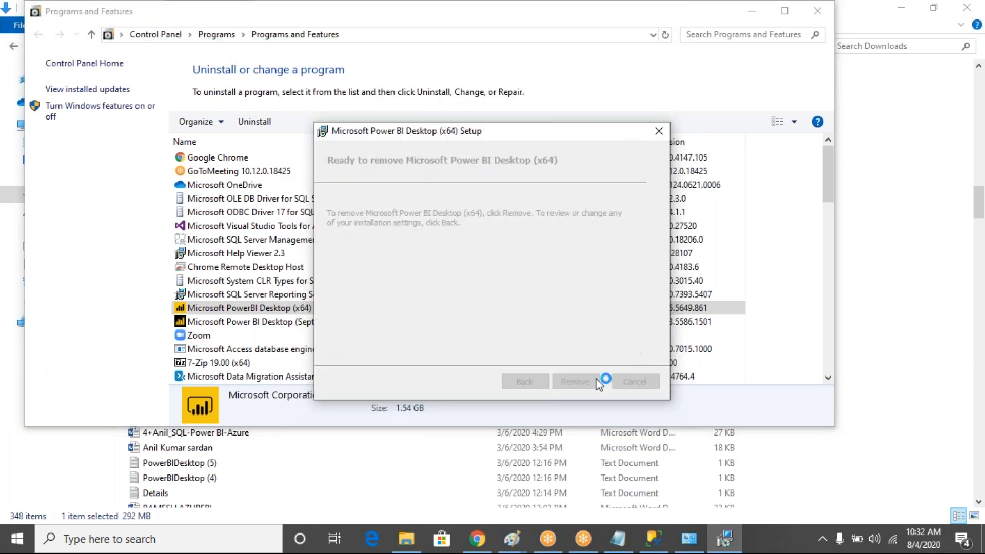
Confirm Remove in the Power BI Desktop (x64) setup wizard to begin uninstalling
left_click(586, 378)
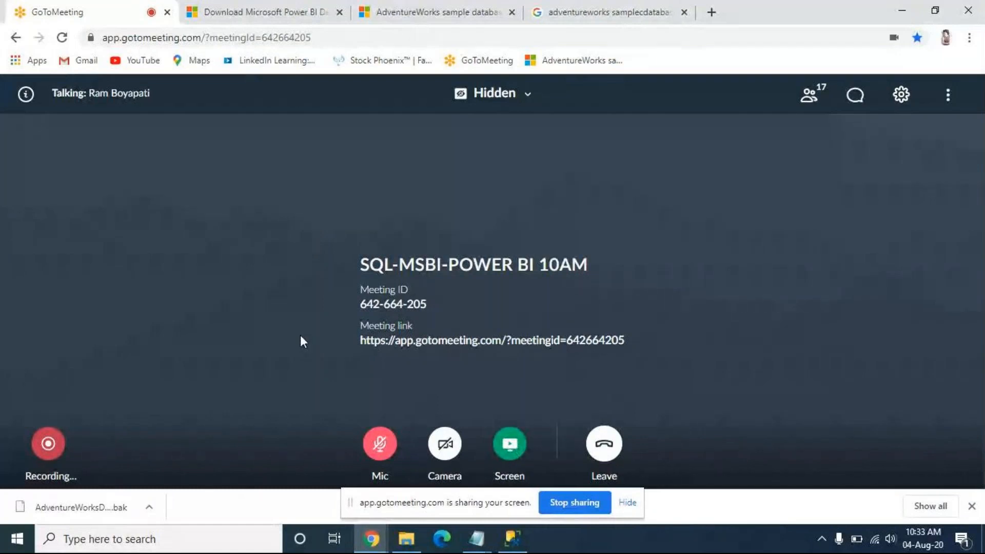
Search Start for 'po', then bring the Power BI Desktop (x64) setup window back from the taskbar
left_click(16, 539)
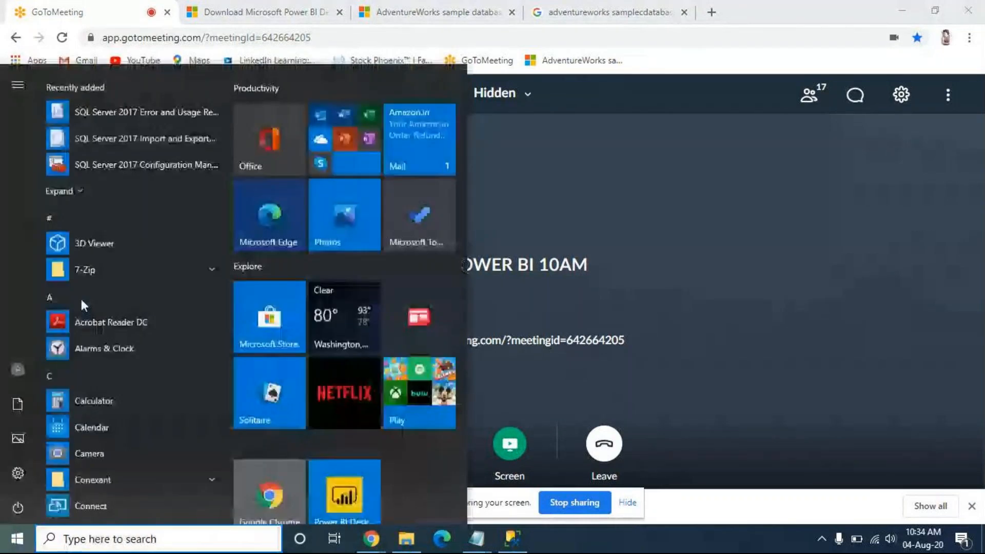
type("po")
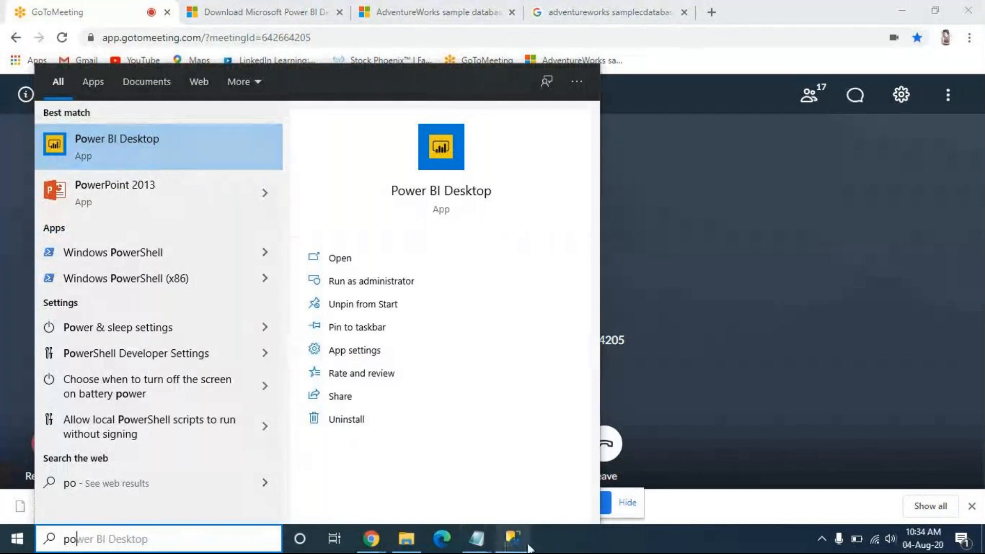
right_click(512, 539)
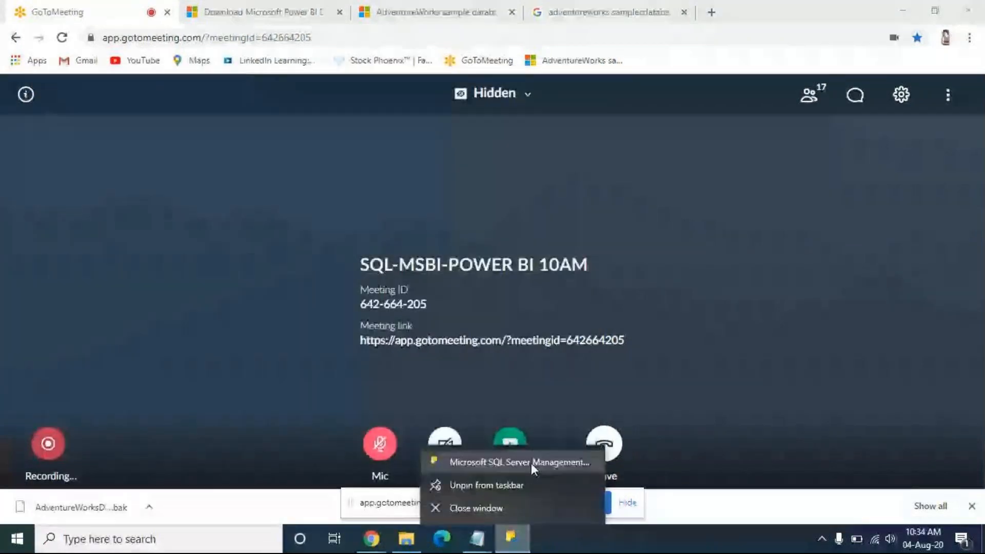
left_click(531, 463)
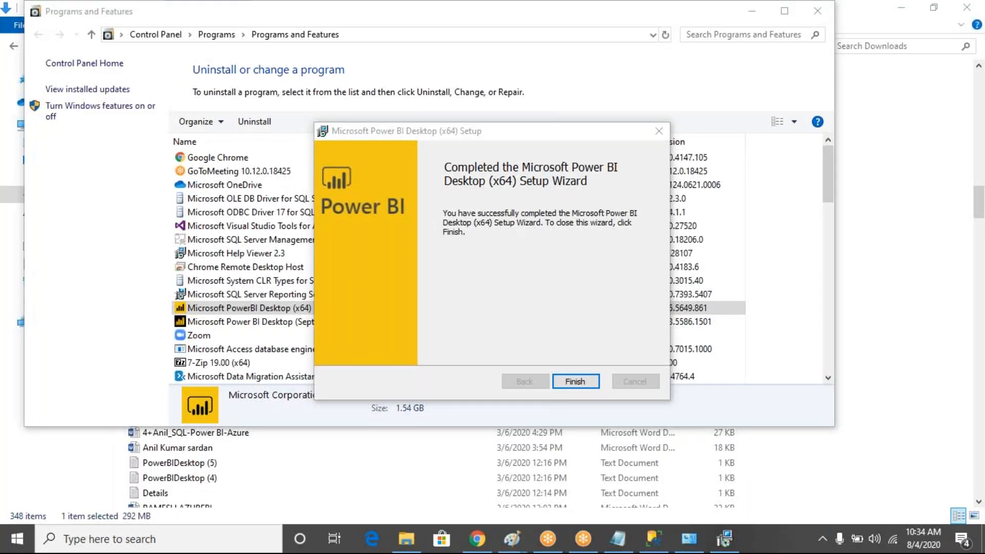
Finish the removal wizard, close Programs and Features, and run PBIDesktopSetup_x64 (2) from Downloads
key("Return")
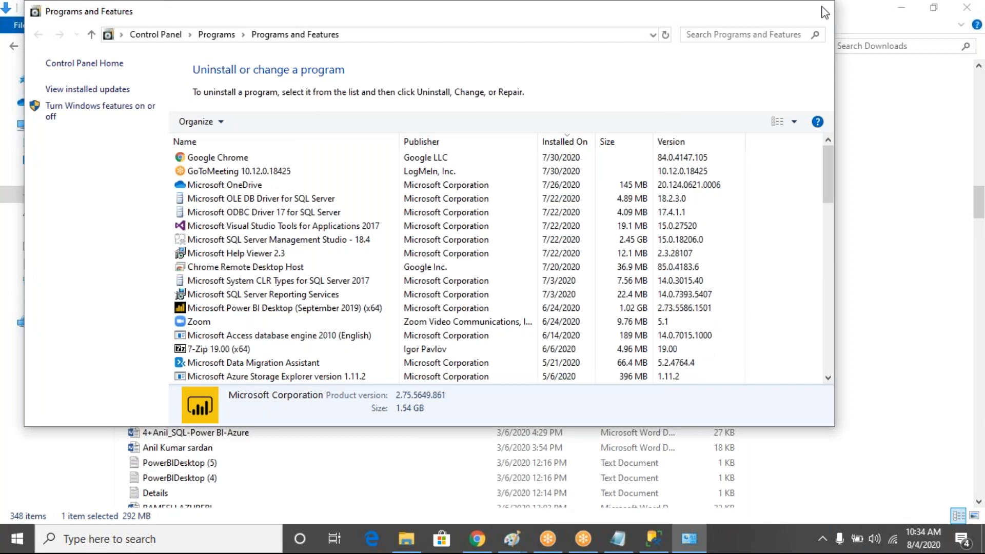
left_click(823, 11)
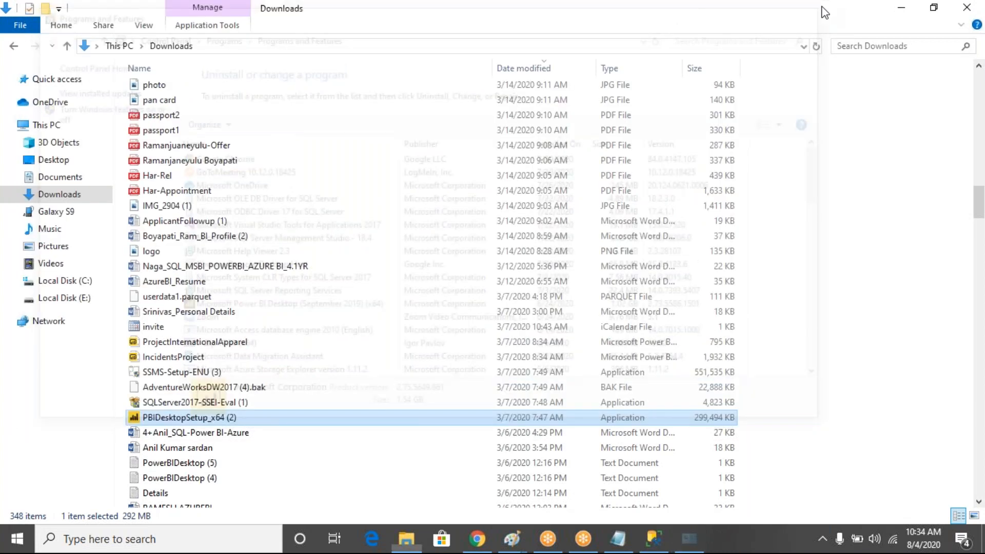
double_click(196, 422)
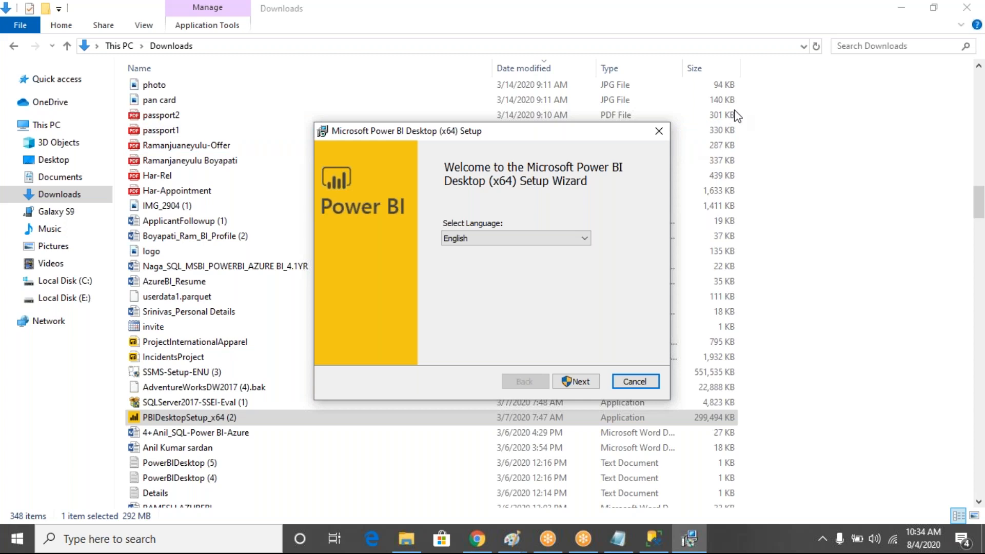
Continue the installer with English as the language and check the Wi-Fi connection status
left_click(573, 377)
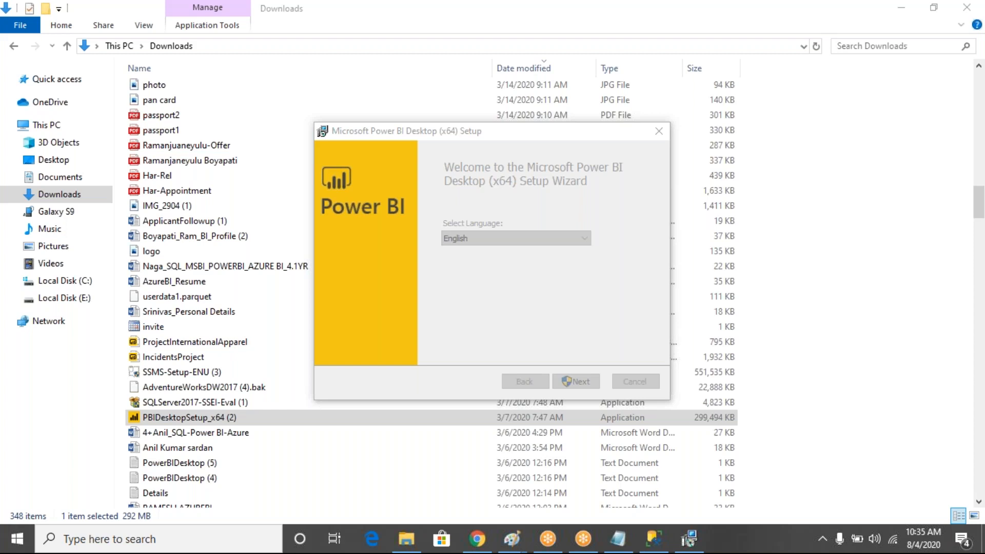
left_click(892, 539)
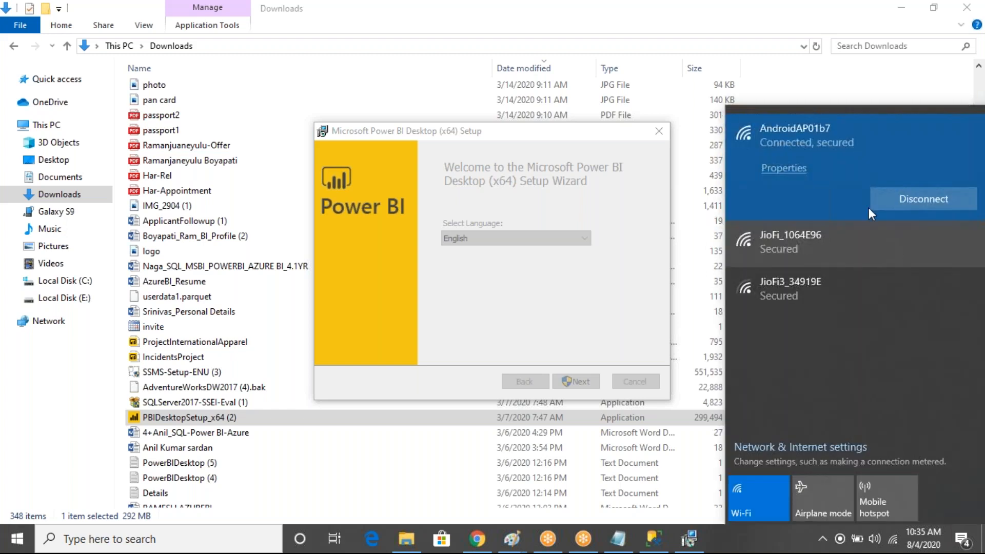
Dismiss the Wi-Fi network list to leave the setup wizard's welcome page showing
left_click(688, 32)
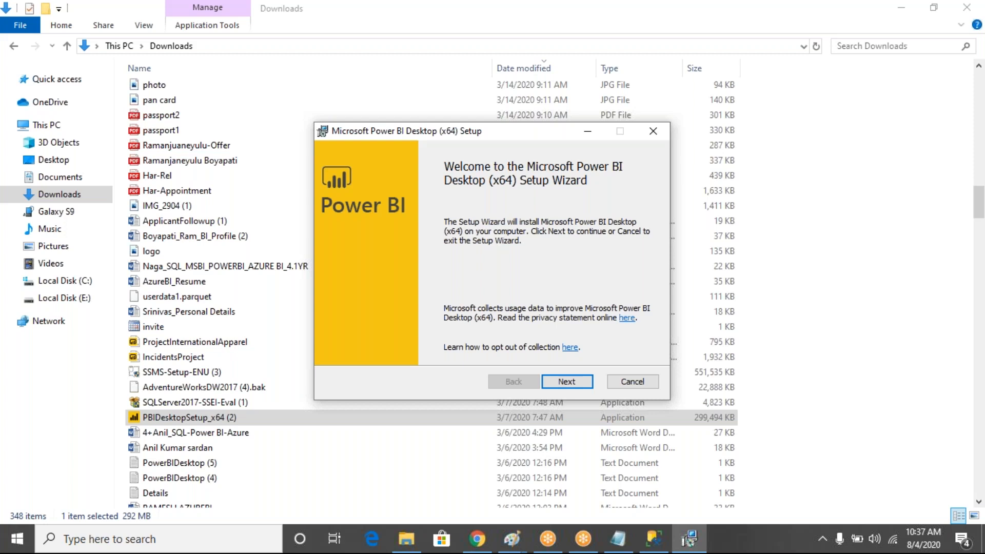
Accept the license terms and keep the default install folder to install Power BI Desktop (x64)
left_click(572, 388)
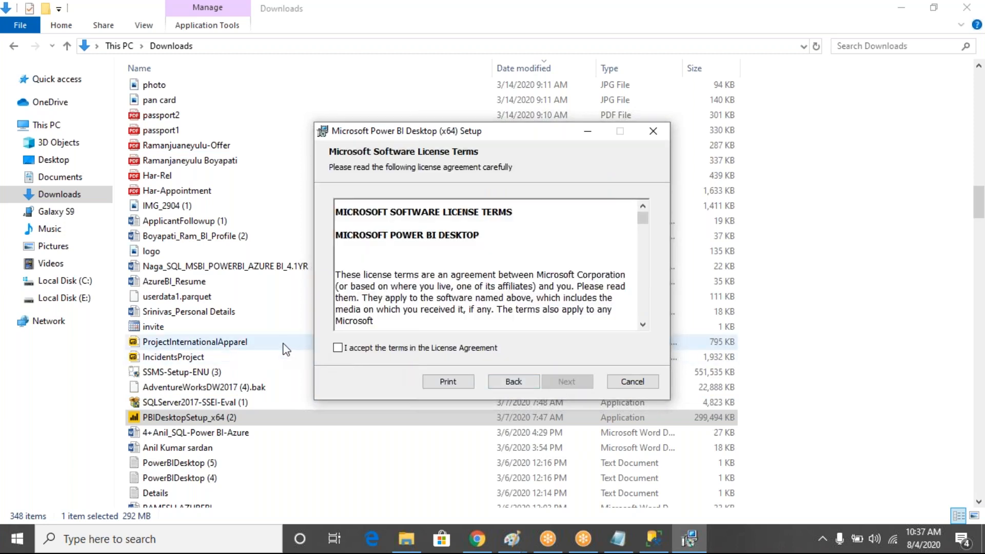
left_click(338, 348)
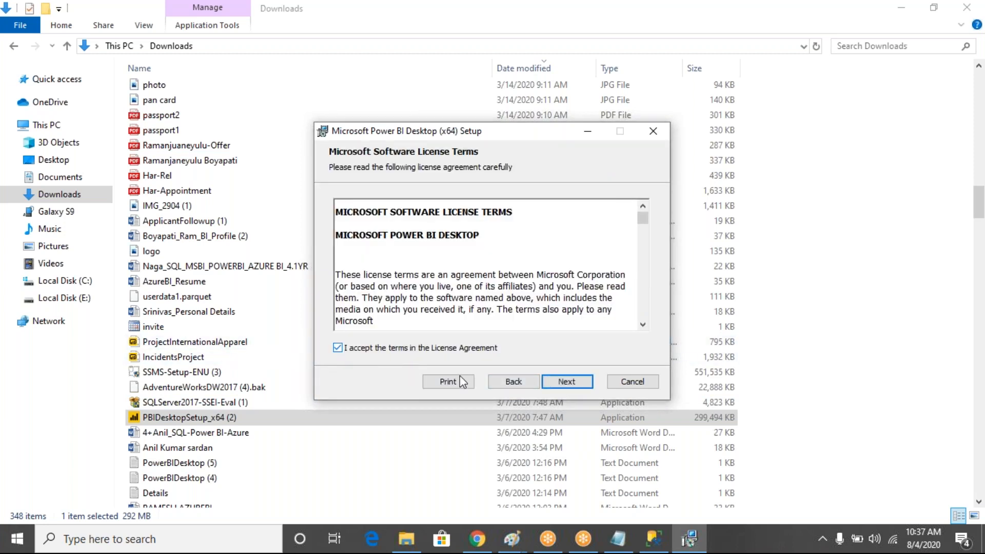
left_click(559, 382)
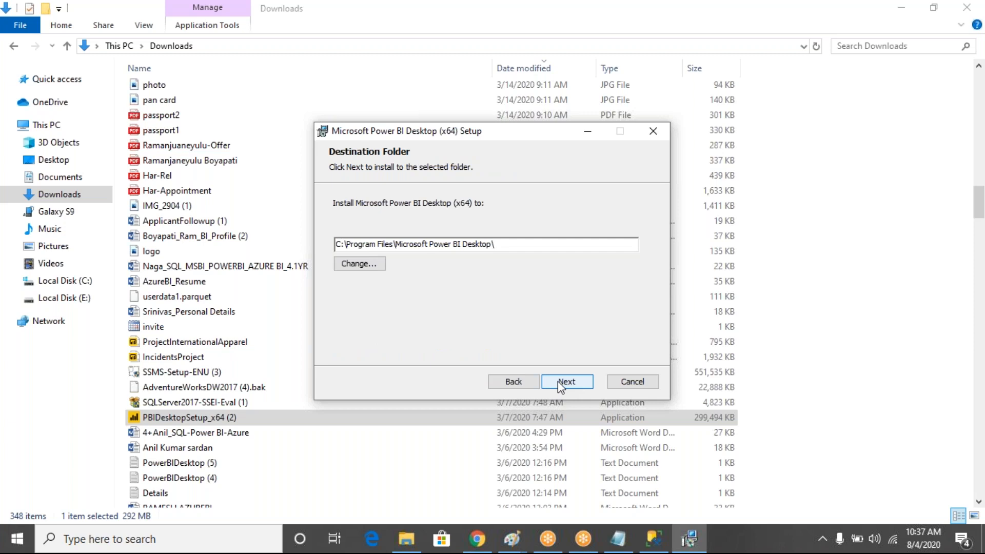
key("Return")
key("Return")
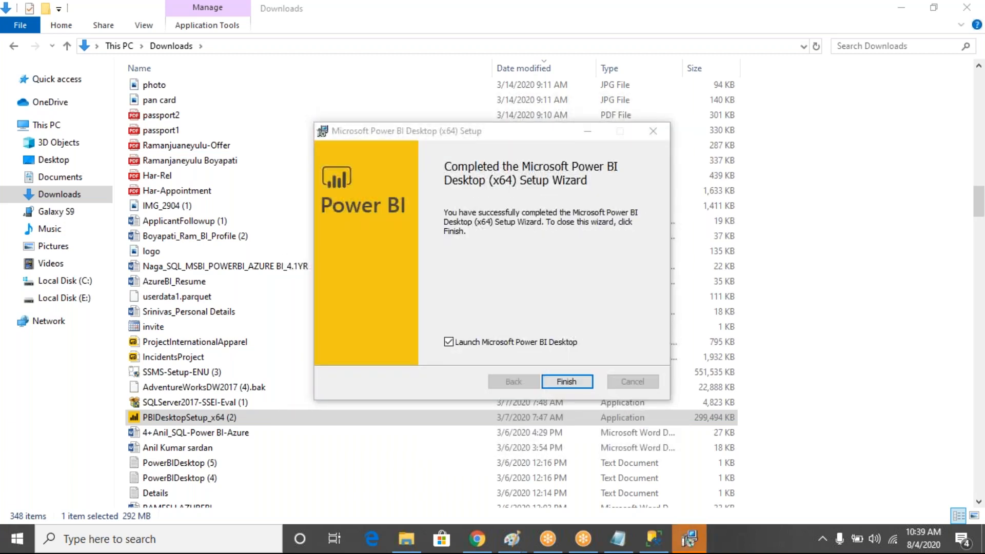
Finish the Power BI setup wizard and close the Downloads folder and Download Center browser
left_click(559, 381)
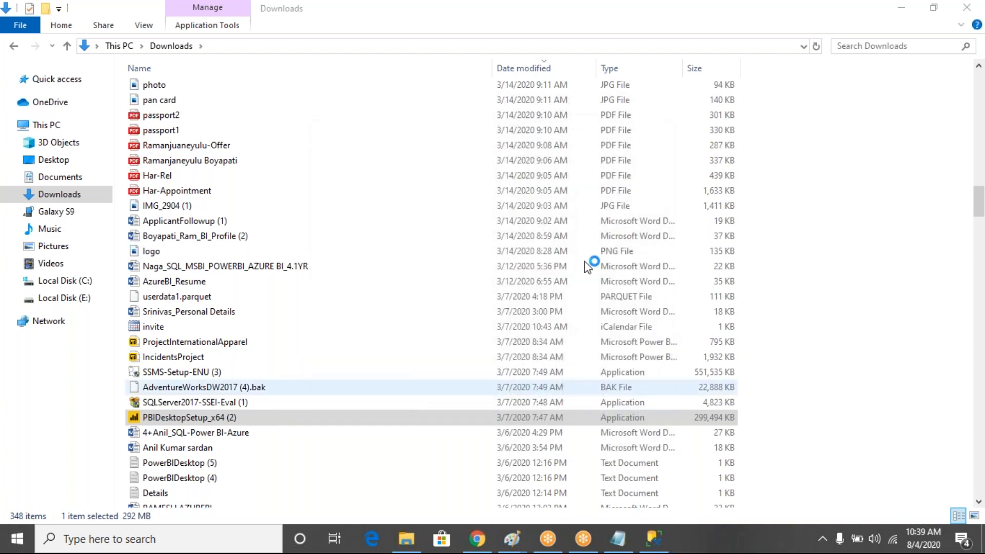
left_click(963, 11)
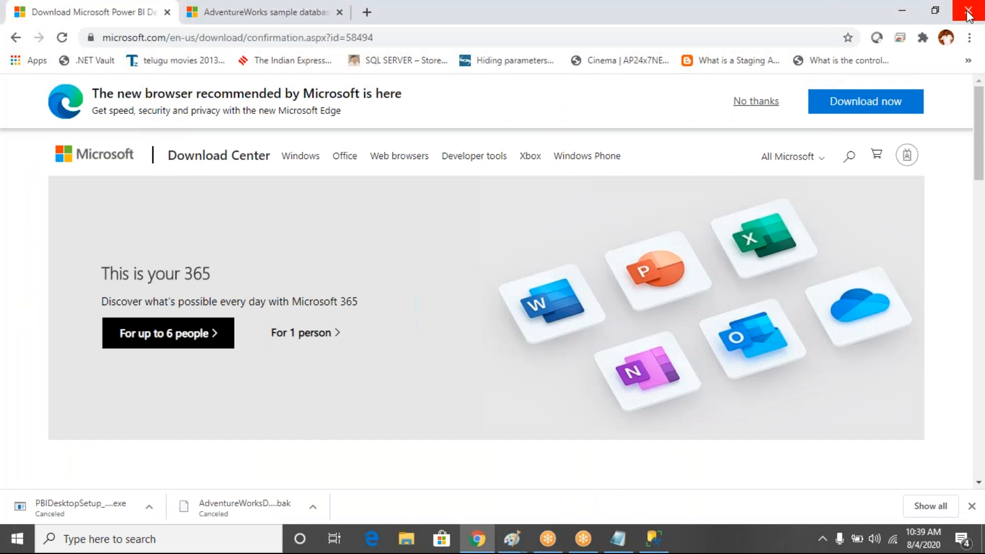
left_click(967, 12)
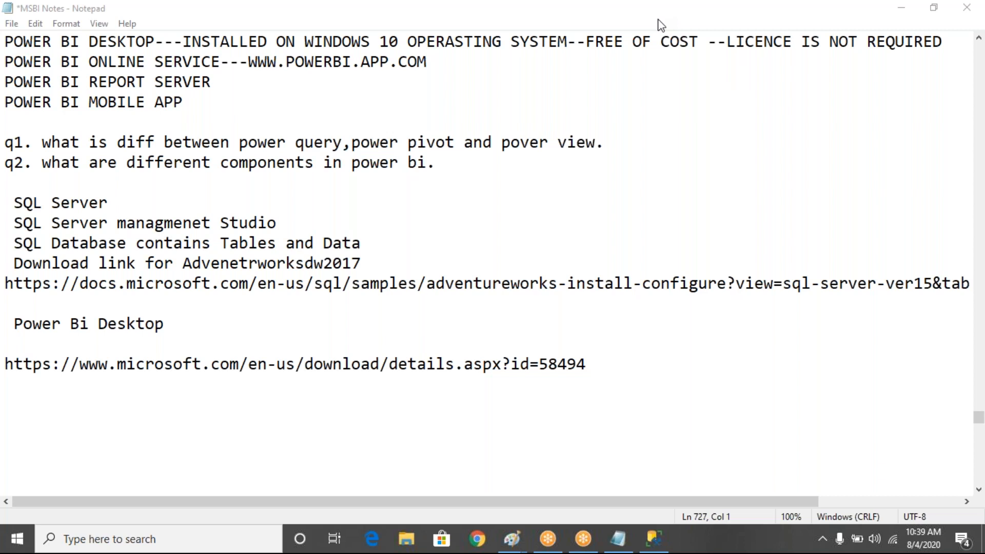
Minimize the MSBI Notes, SQL Server query and Paint drawing windows to reveal the desktop
left_click(908, 7)
left_click(908, 7)
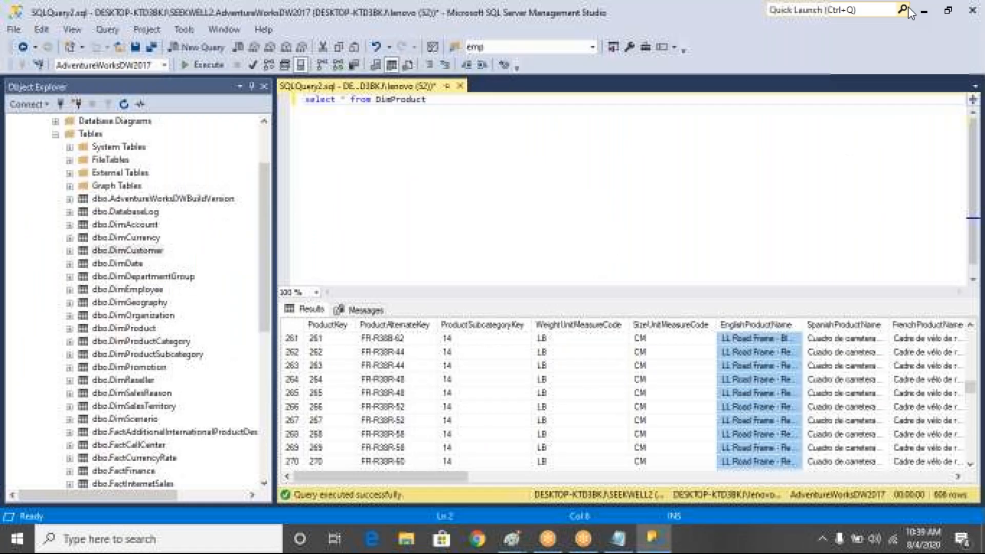
left_click(923, 8)
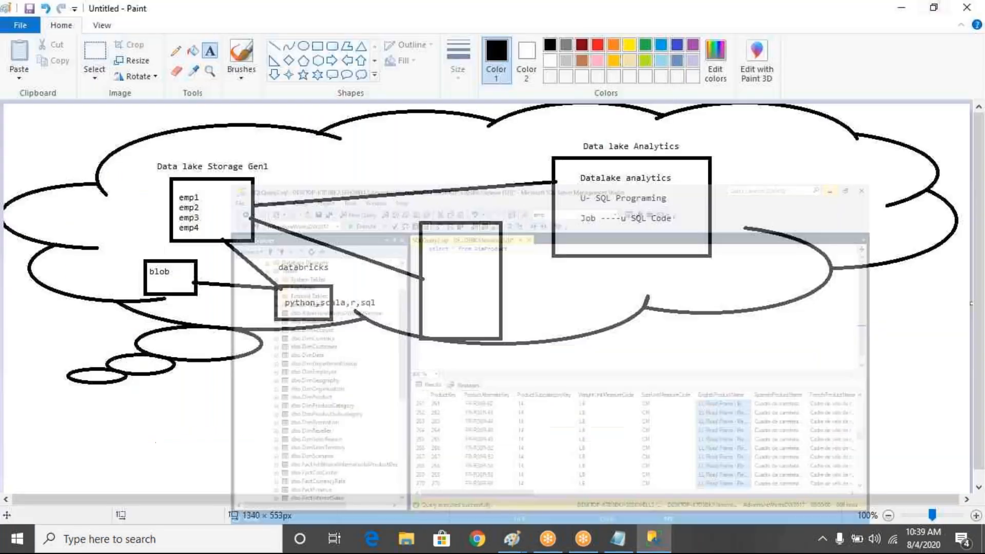
left_click(930, 8)
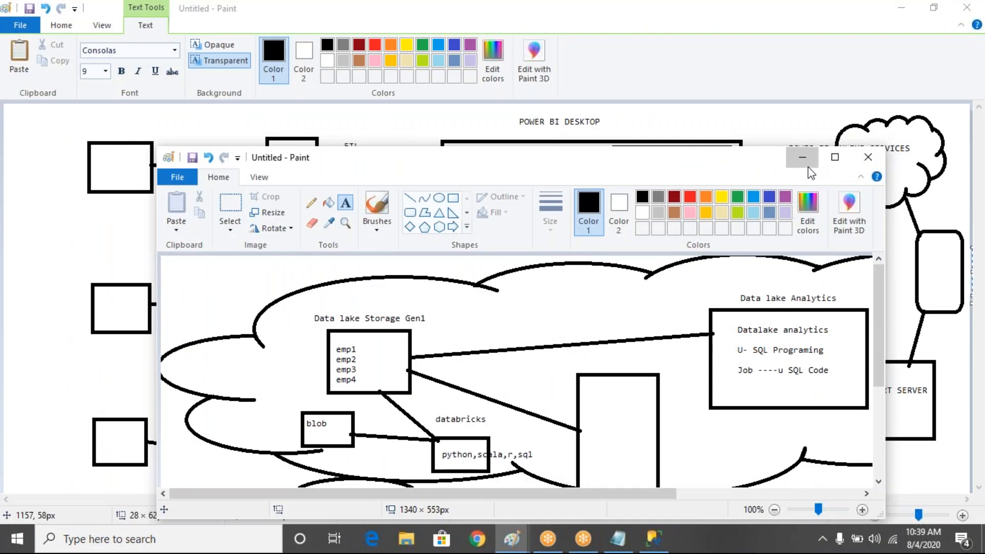
left_click(803, 153)
left_click(902, 10)
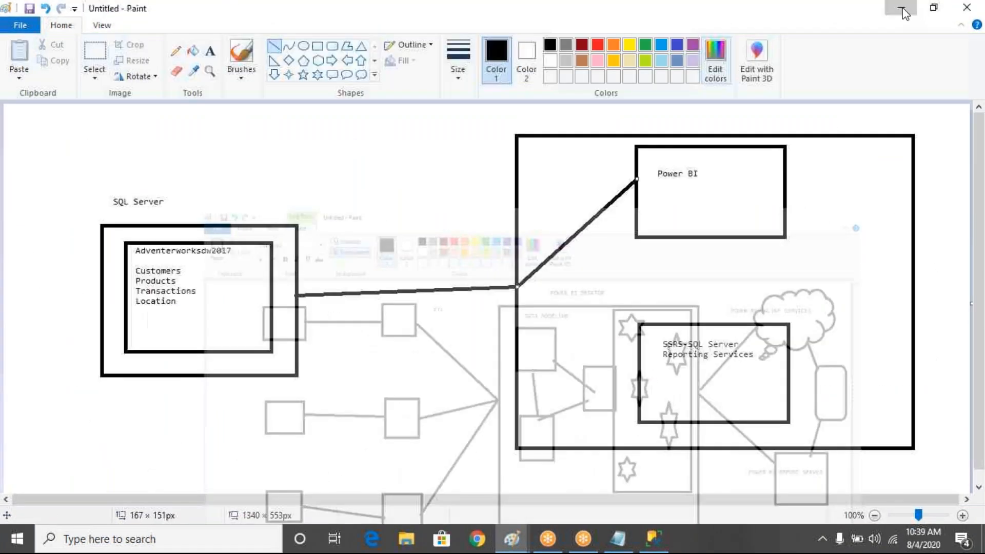
left_click(903, 11)
Launch Power BI Desktop, move its shortcut to the desktop's right side, and raise the splash window
double_click(134, 382)
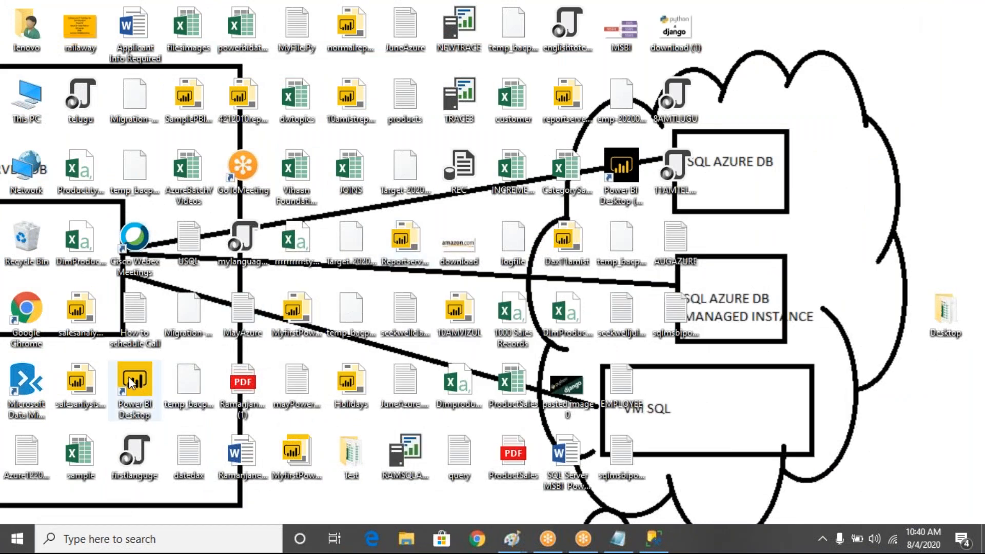
left_click_drag(359, 312, 798, 216)
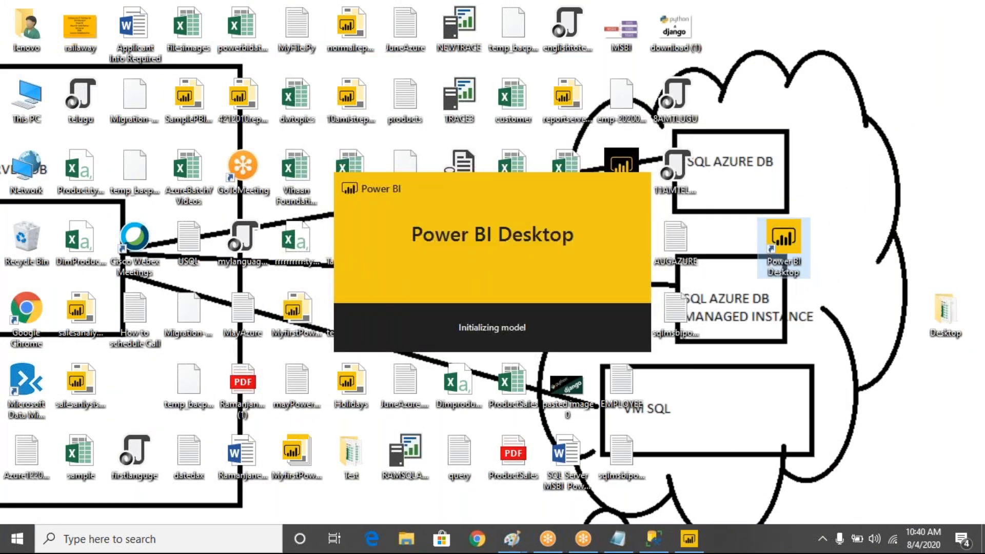
left_click_drag(513, 208, 531, 151)
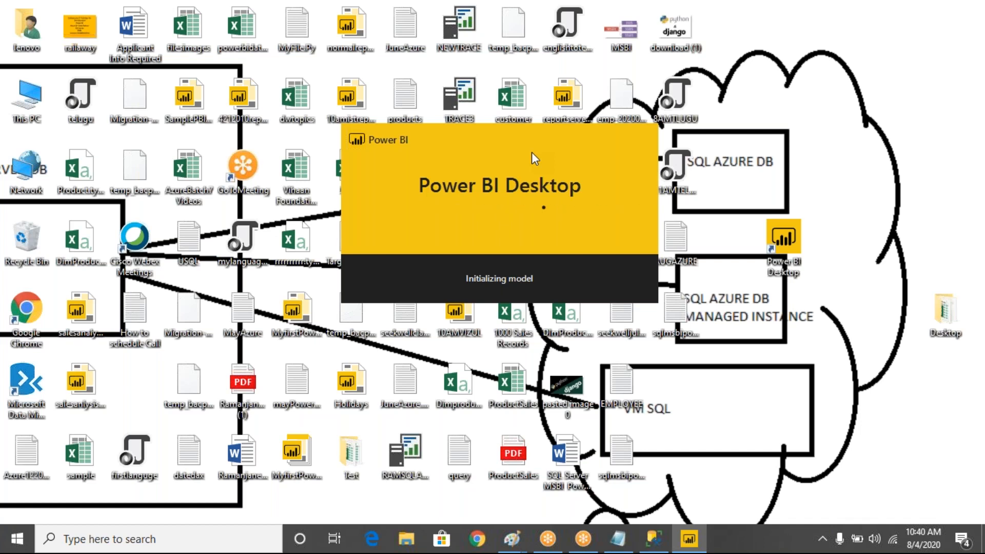
mouse_move(521, 159)
left_mouse_down()
mouse_move(474, 229)
mouse_move(503, 146)
mouse_move(528, 153)
left_mouse_up()
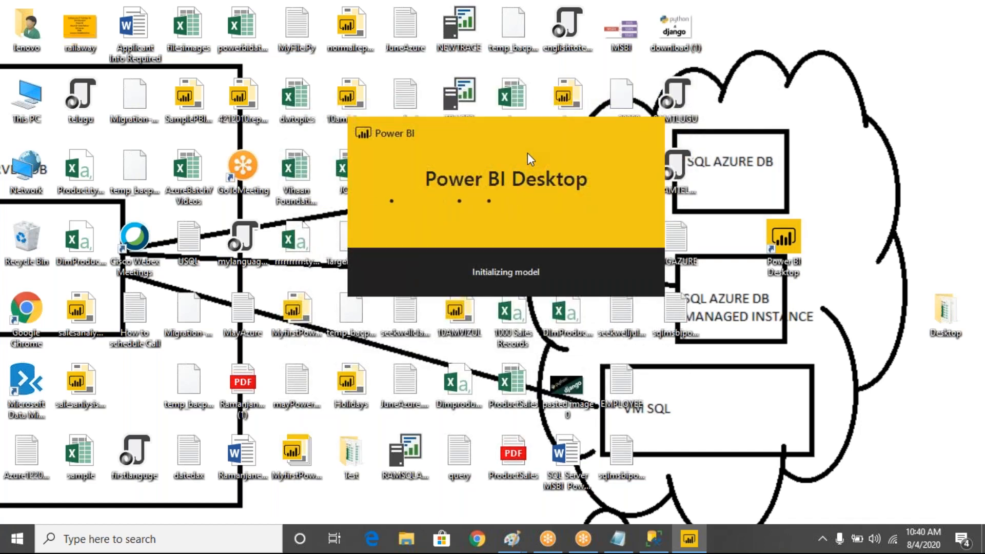
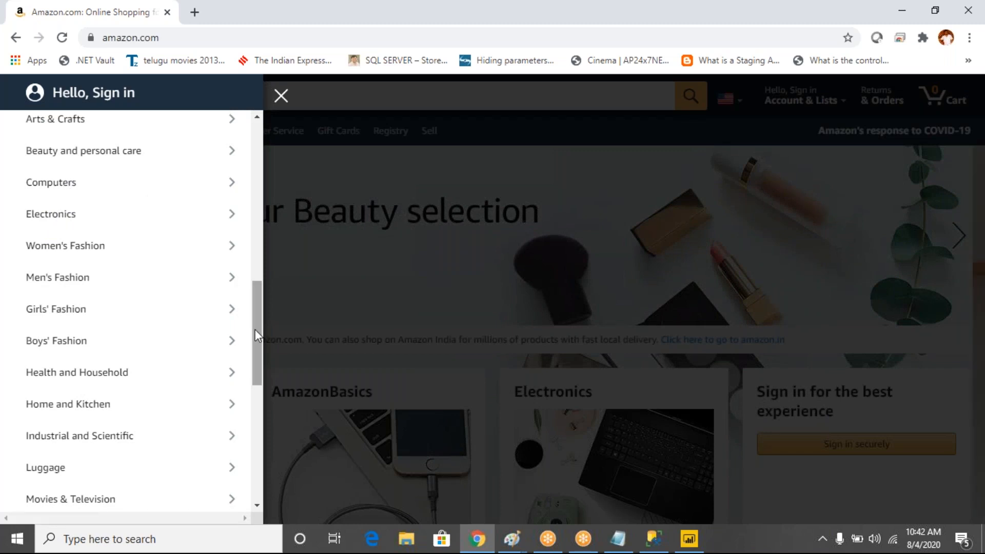
Scroll Amazon's department menu, then return to SSMS with the DimProduct results
left_click_drag(257, 321, 254, 434)
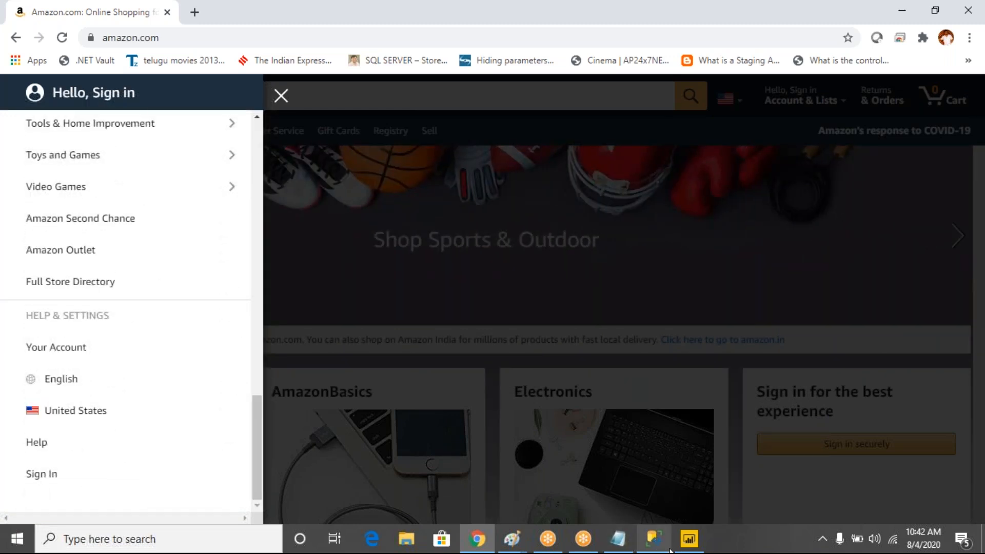
left_click(663, 548)
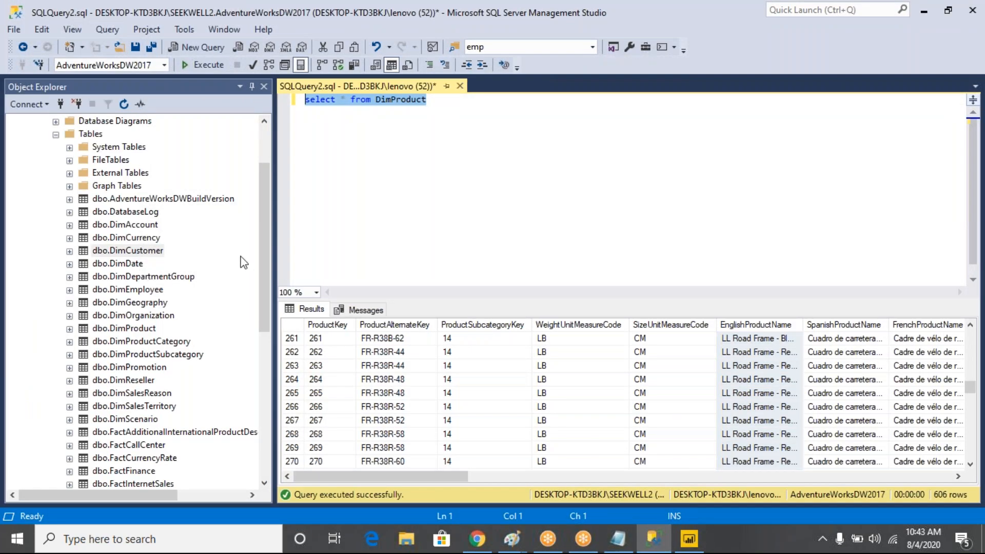
Swap the table to DimProductCategory, run it, and highlight the category names Bikes through Accessories
left_click(434, 101)
left_click_drag(430, 101, 381, 99)
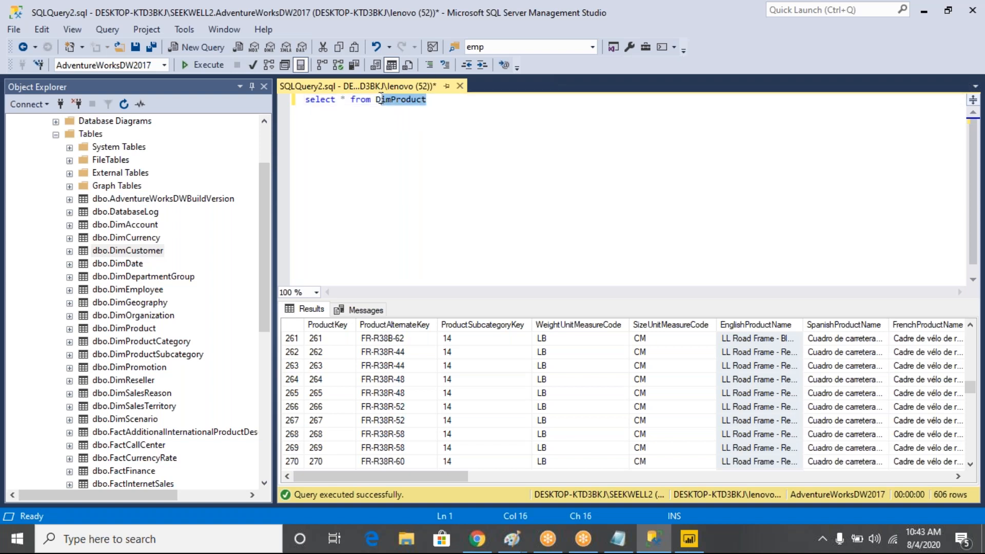
type("dim")
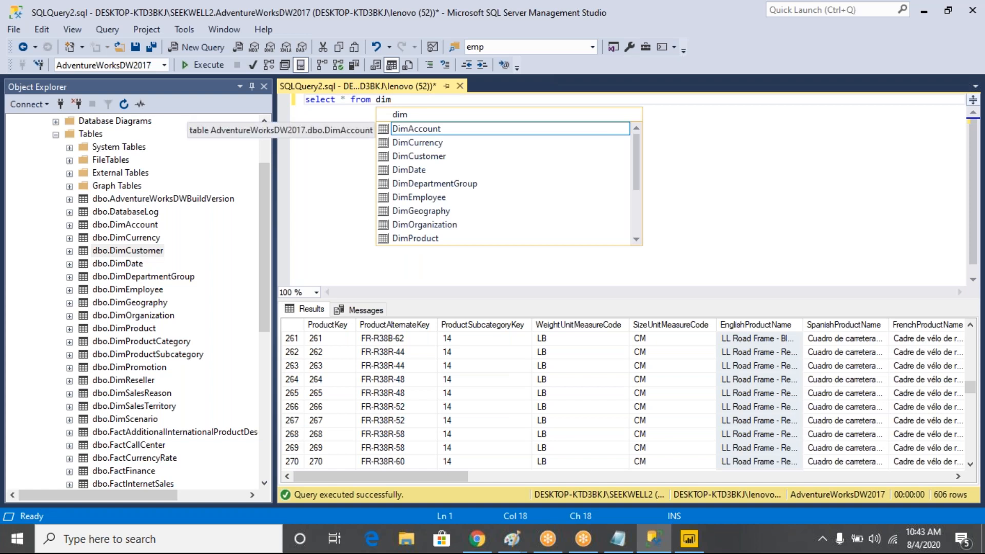
type("pro")
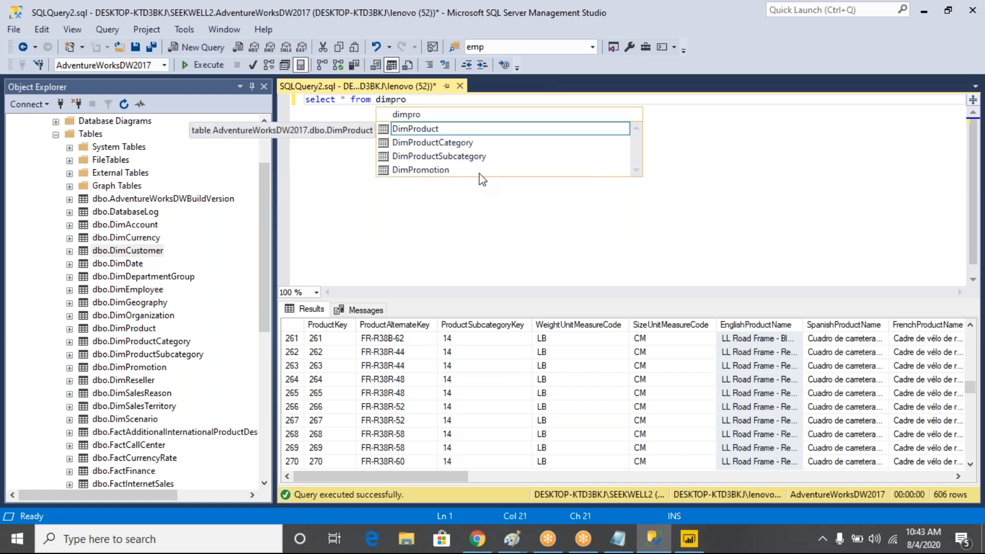
double_click(445, 144)
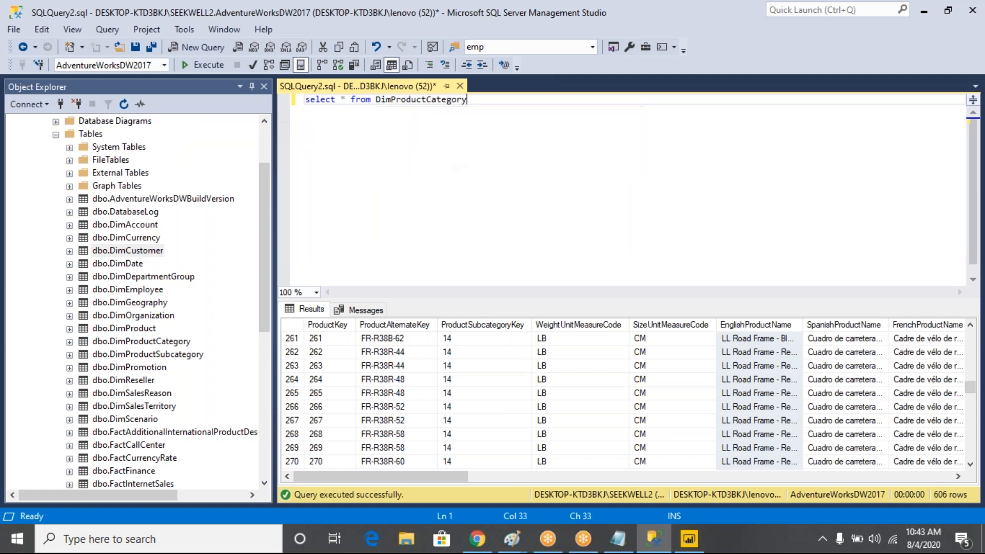
left_click(214, 66)
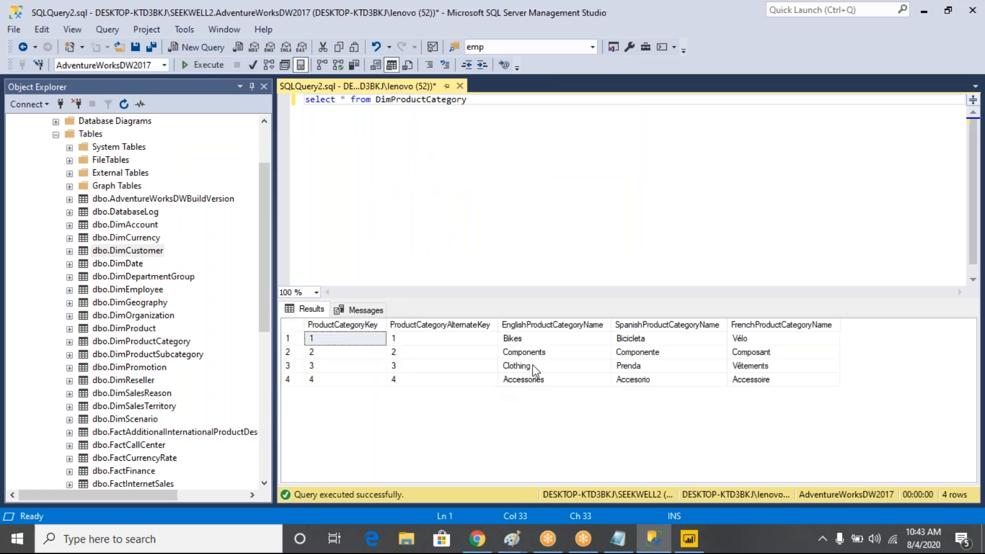
left_click_drag(542, 338, 550, 386)
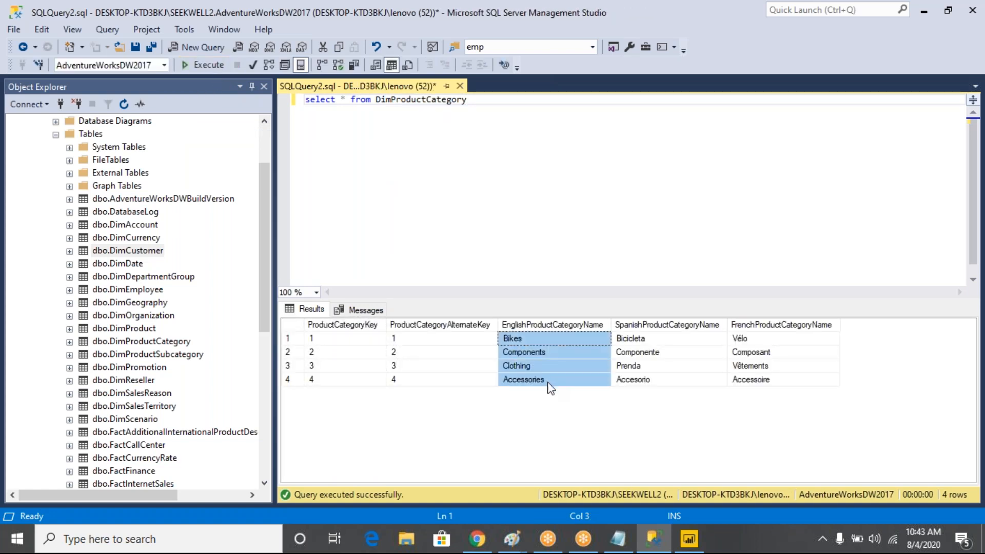
Bring Amazon back and scroll its shop-by-category menu to the top
left_click(477, 539)
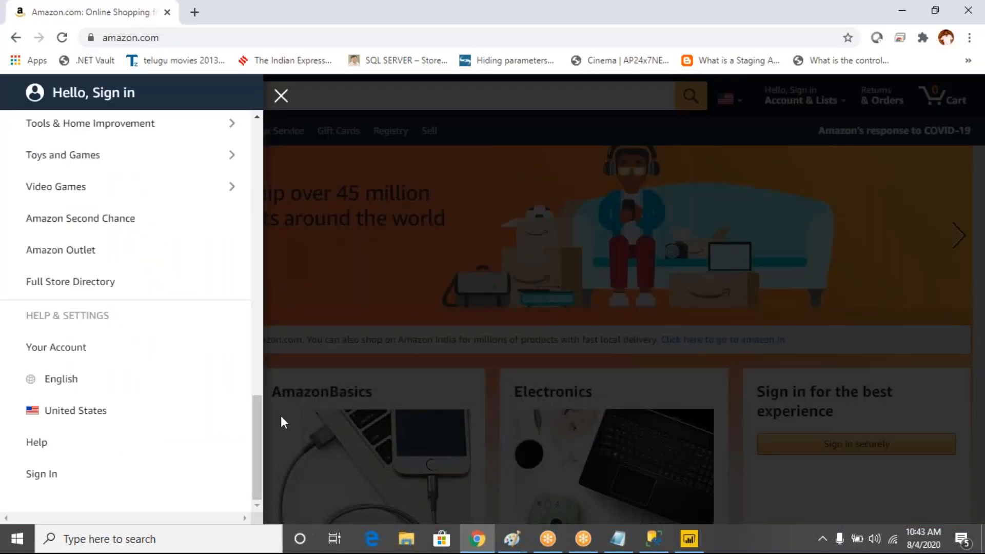
left_click_drag(258, 423, 279, 100)
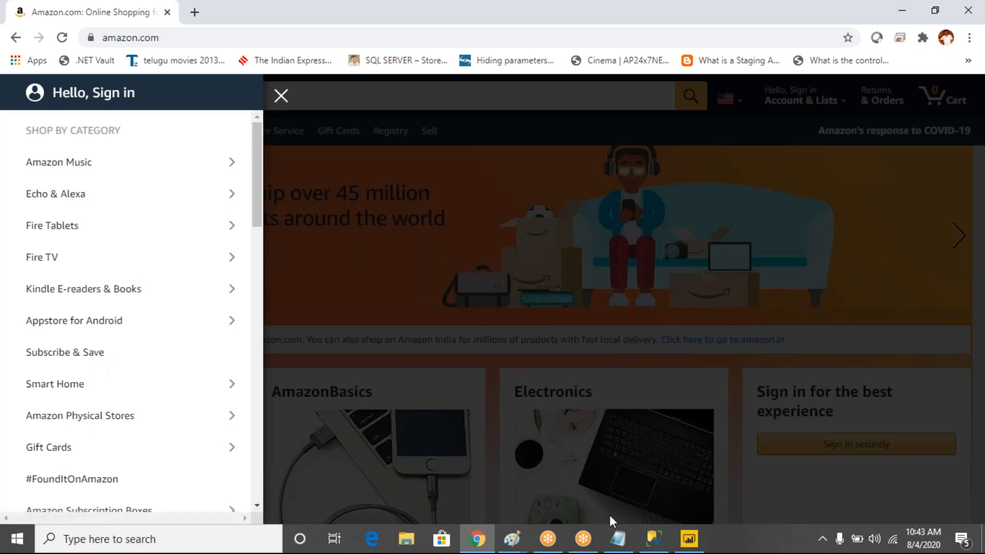
Back in SSMS, highlight the four DimProductCategory names Bikes, Components, Clothing, Accessories
left_click(653, 539)
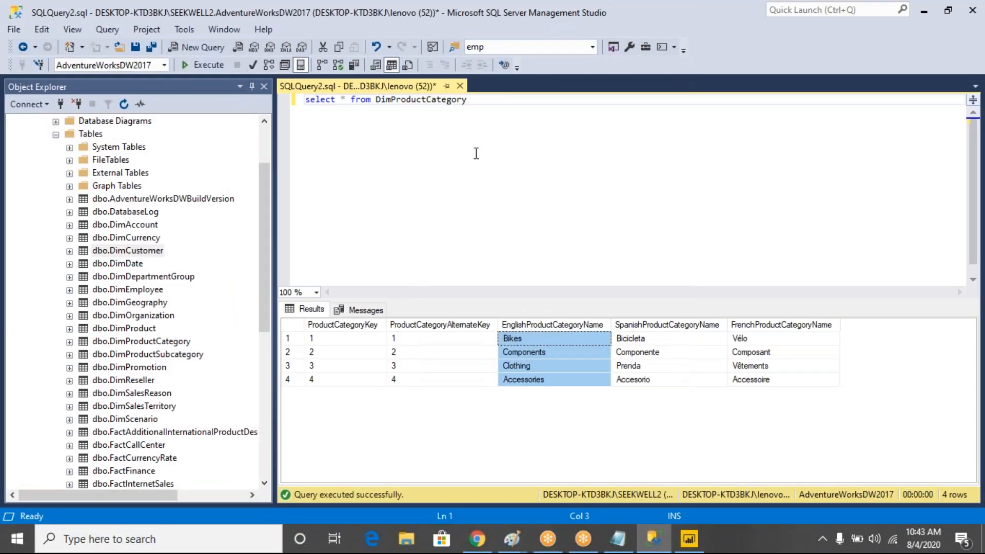
left_click(543, 365)
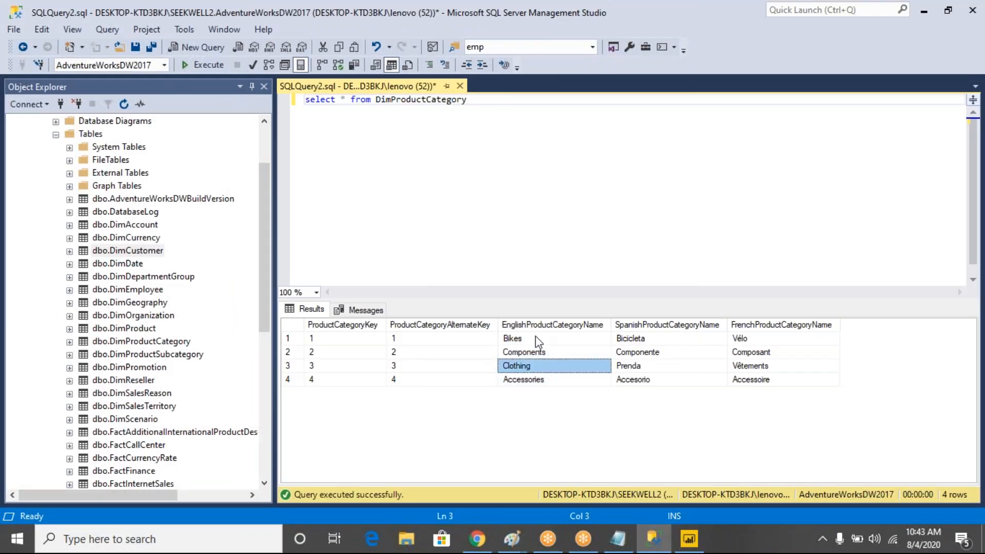
left_click_drag(537, 340, 542, 386)
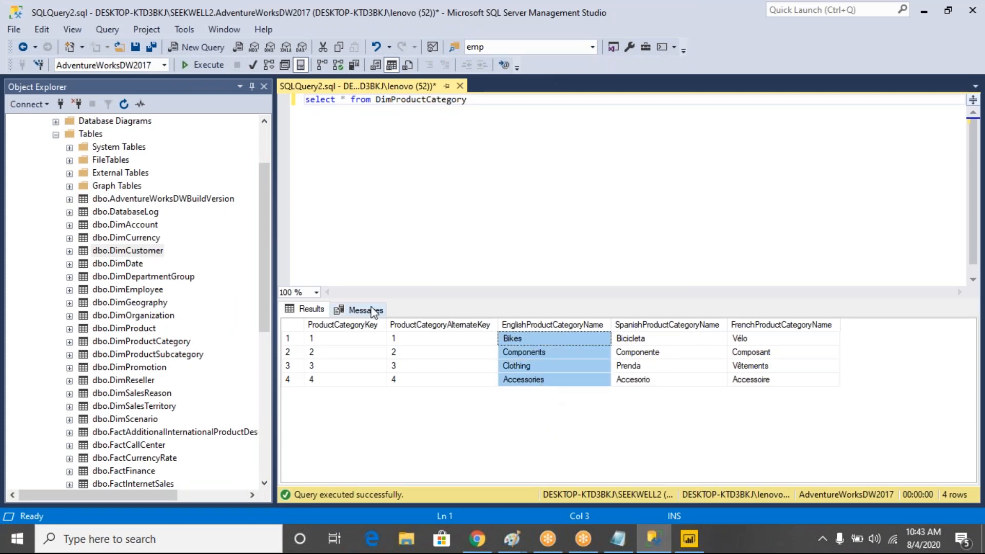
In Amazon's side menu, open Computers and view the Monitors listings
left_click(477, 538)
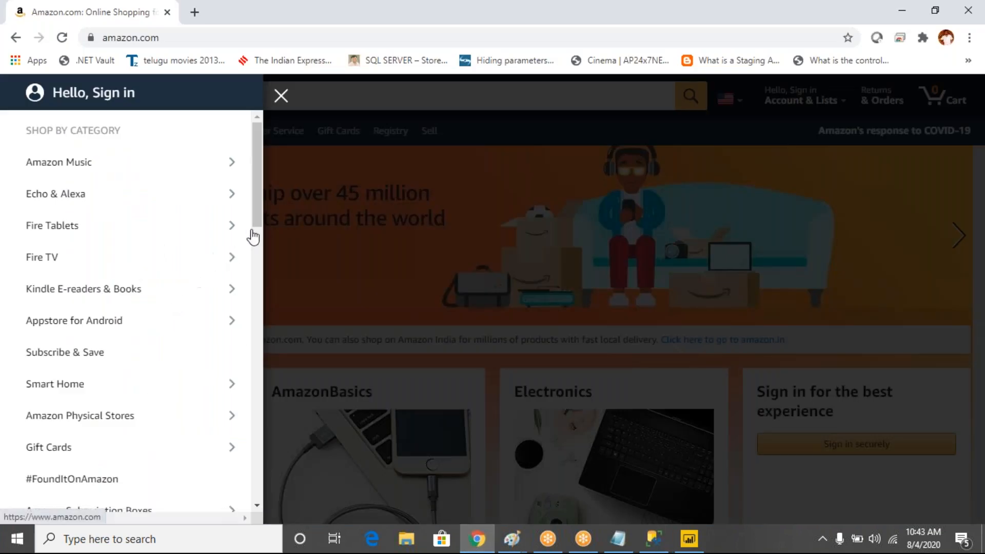
left_click_drag(258, 207, 257, 357)
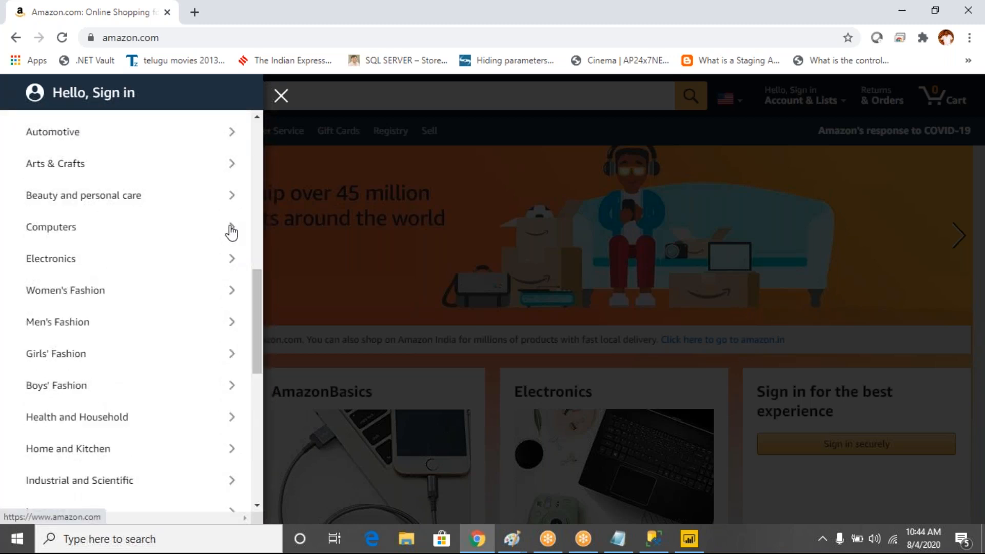
left_click(231, 228)
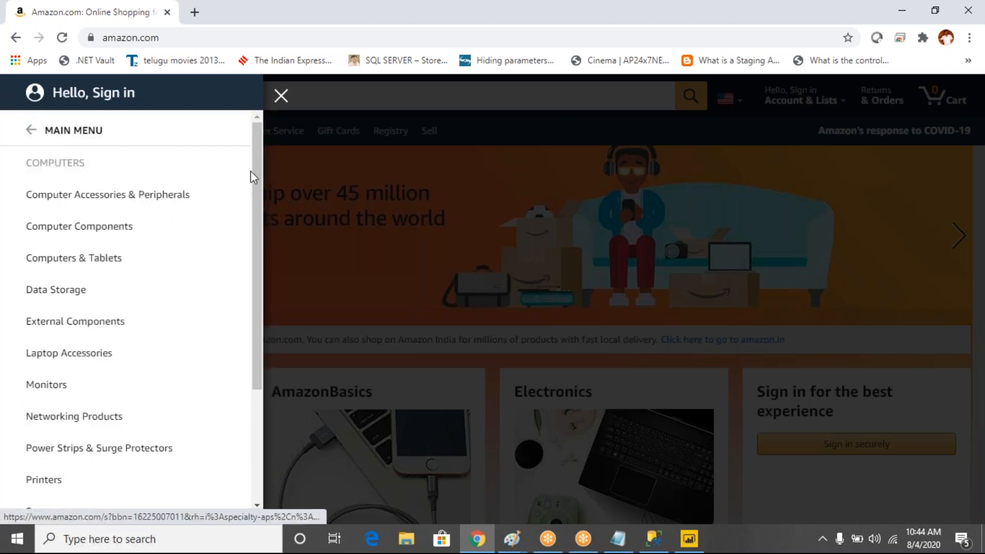
left_click_drag(256, 165, 255, 125)
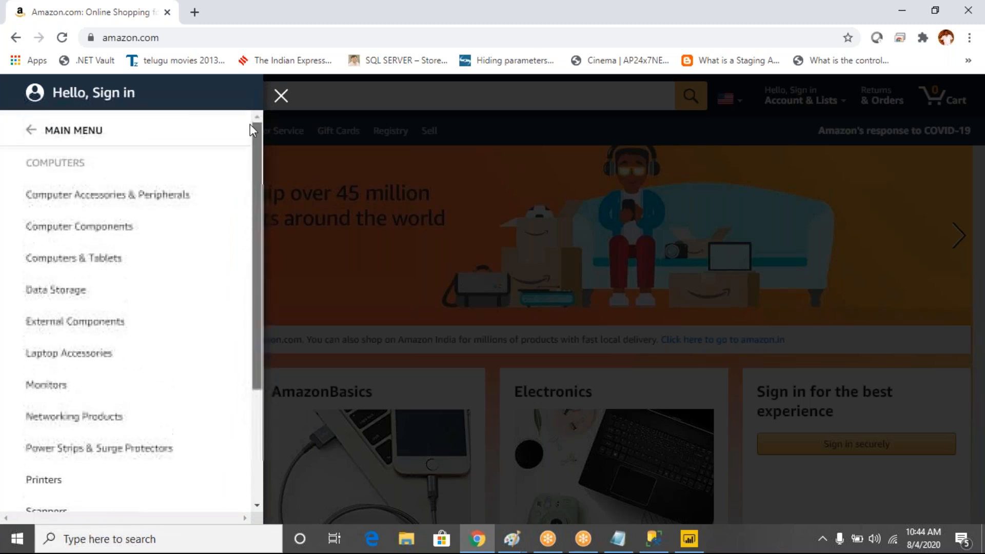
scroll(250, 264, "down", 1)
scroll(246, 247, "up", 1)
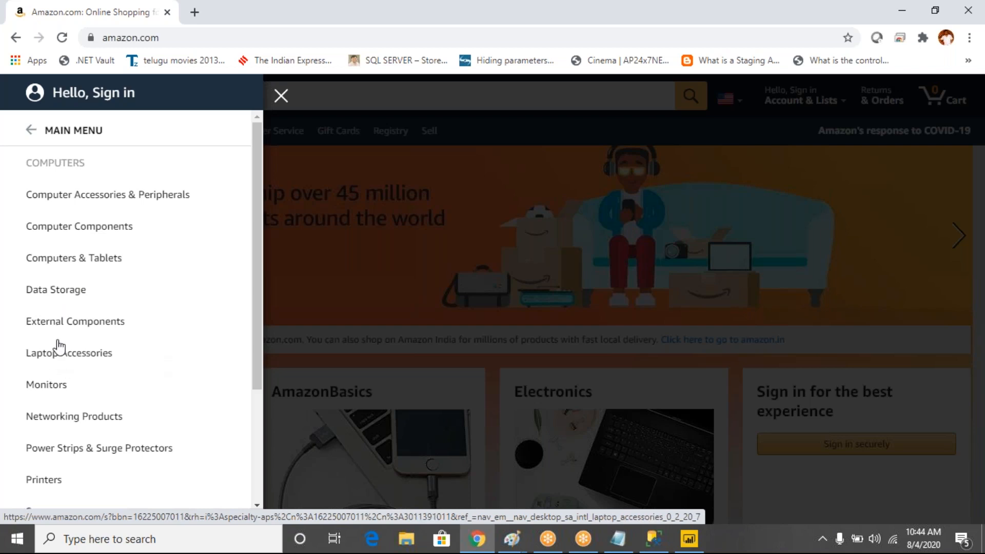
left_click(66, 393)
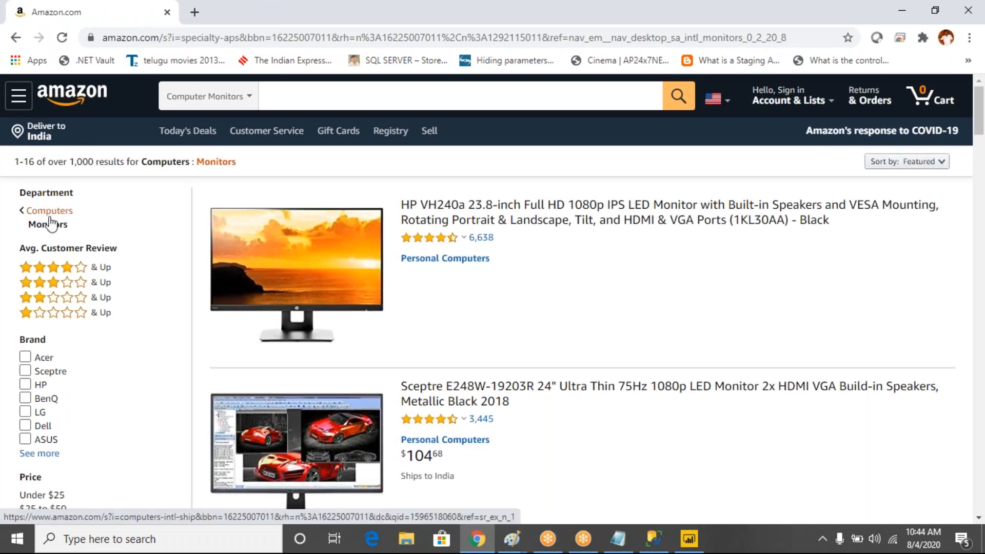
Go up to the Computers department page, then return to SSMS
left_click(26, 218)
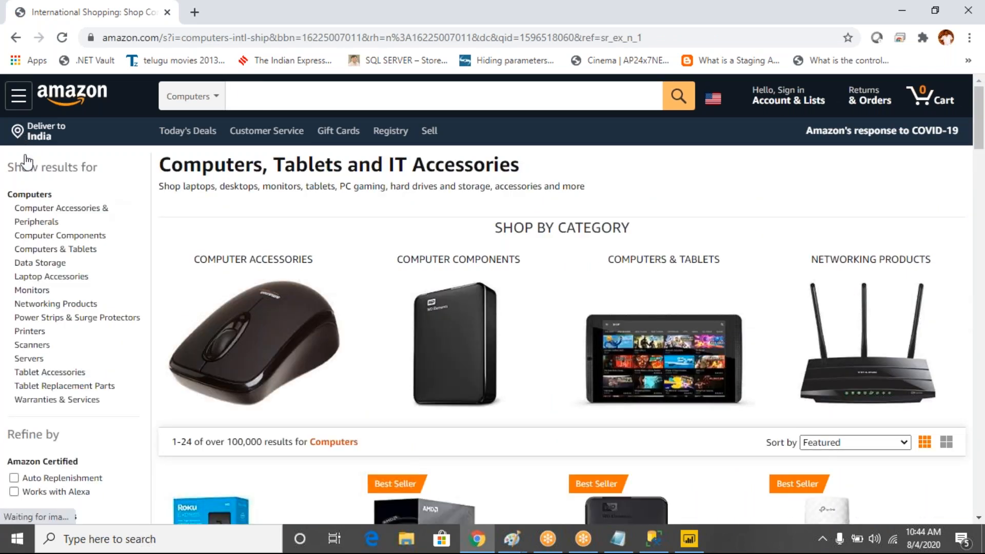
left_click(46, 222)
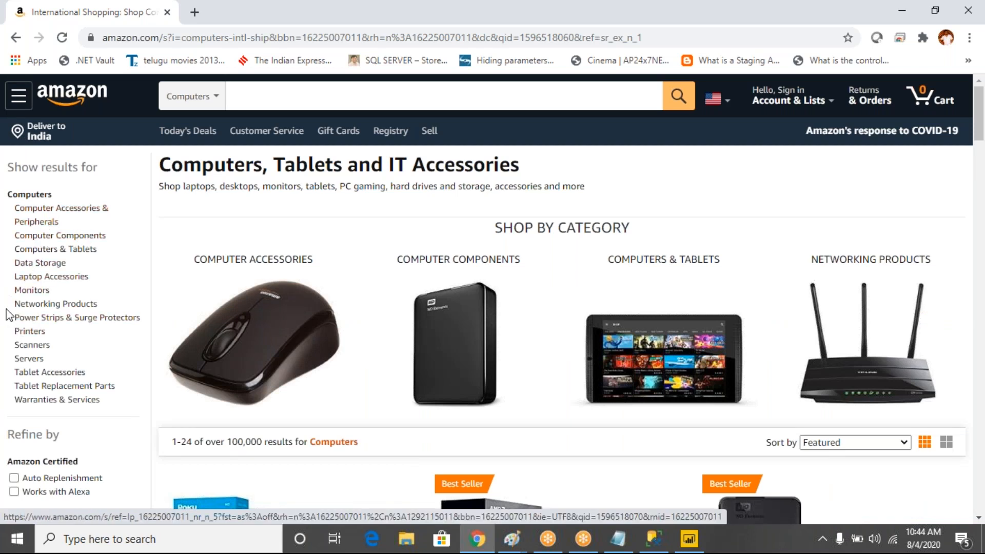
left_click(654, 538)
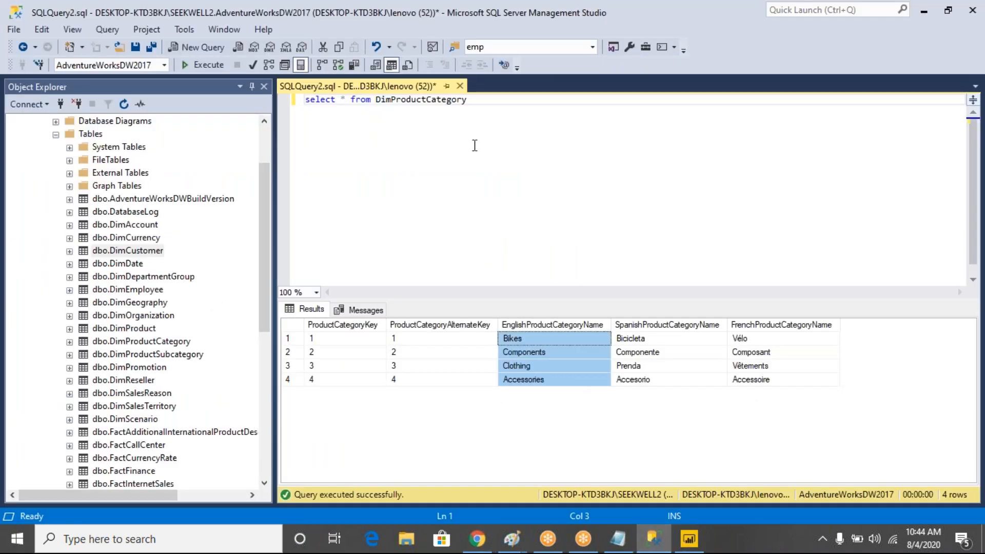
Add a select * from DimProductSubcategory query on a new line and run it
left_click(488, 112)
key("Return")
key("Return")
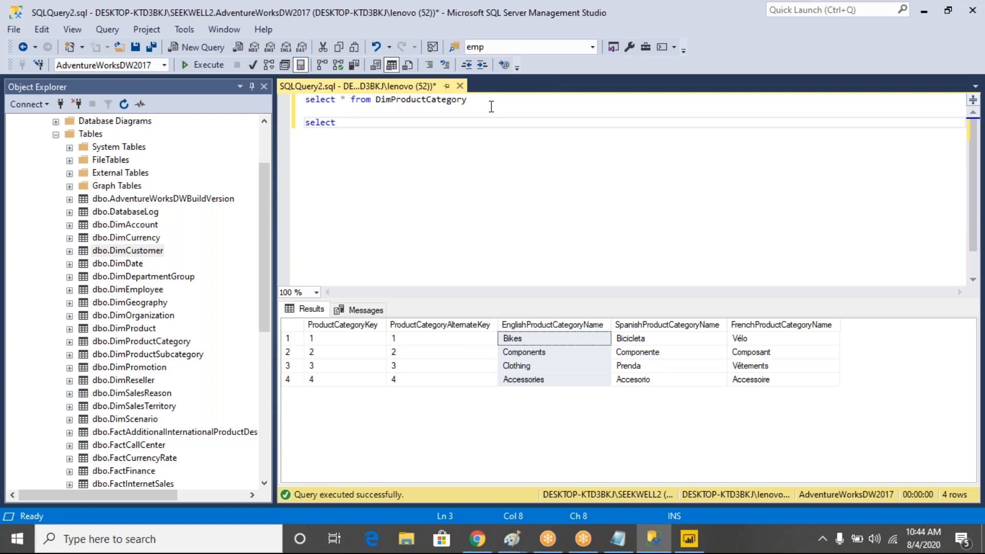
type("select * from dim")
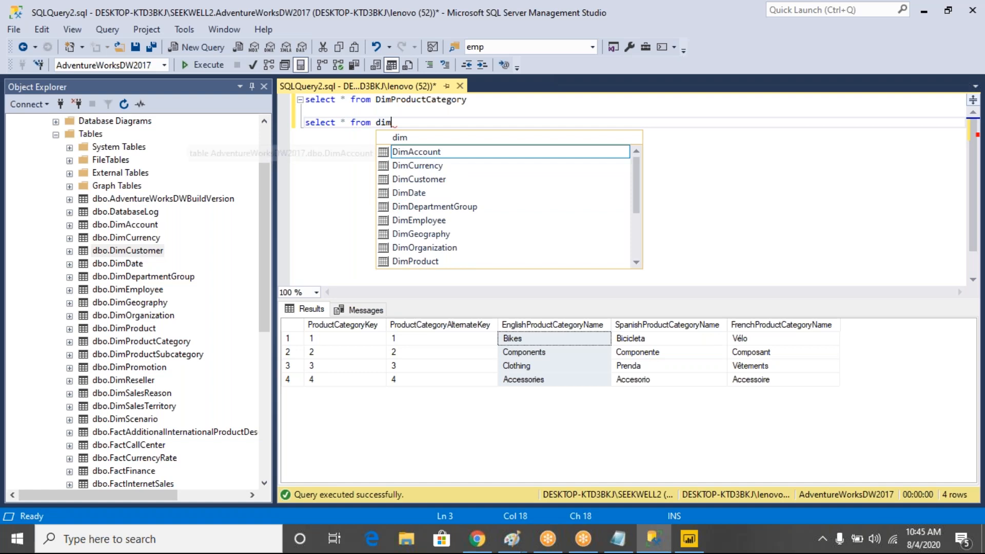
type("produ")
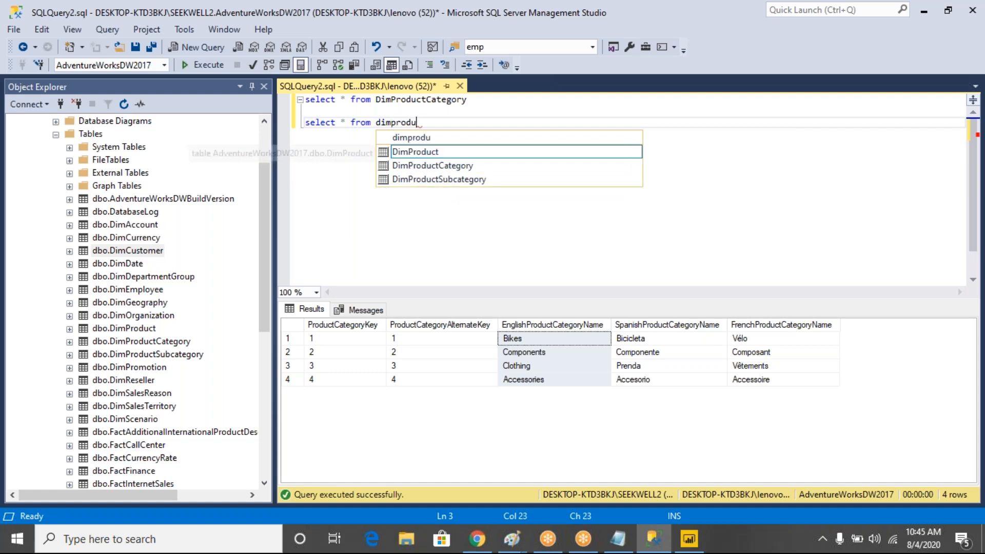
key("Down")
key("Down")
key("Down")
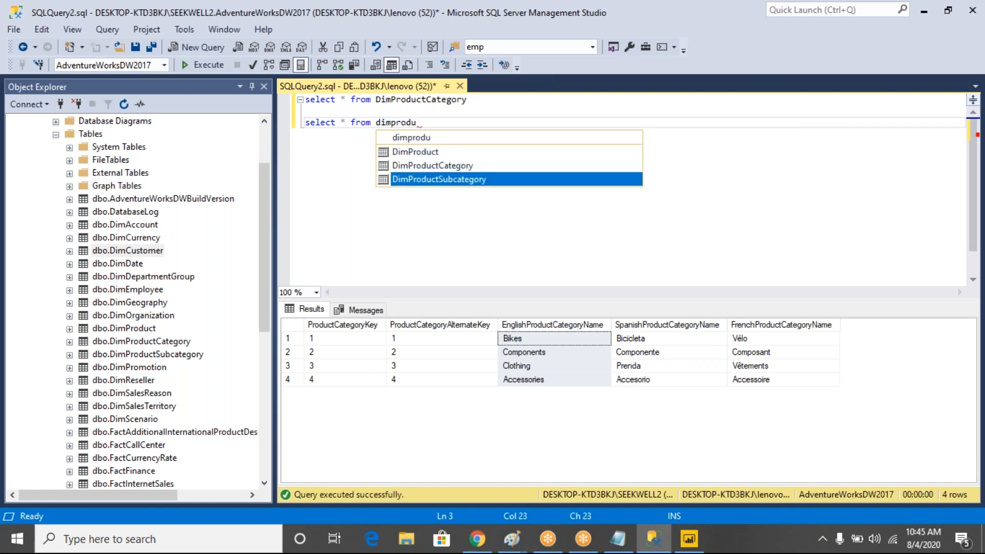
key("Tab")
left_click_drag(482, 122, 298, 117)
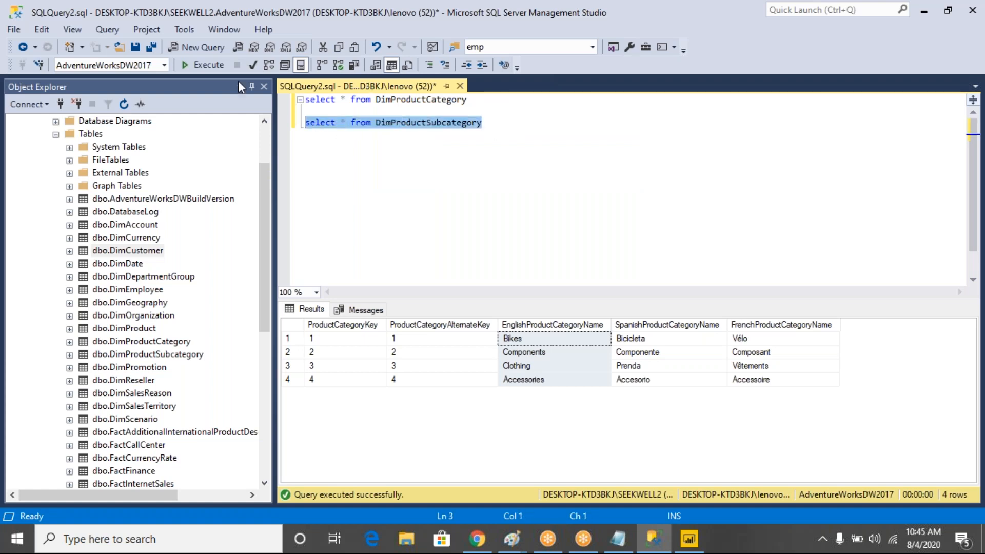
left_click(210, 67)
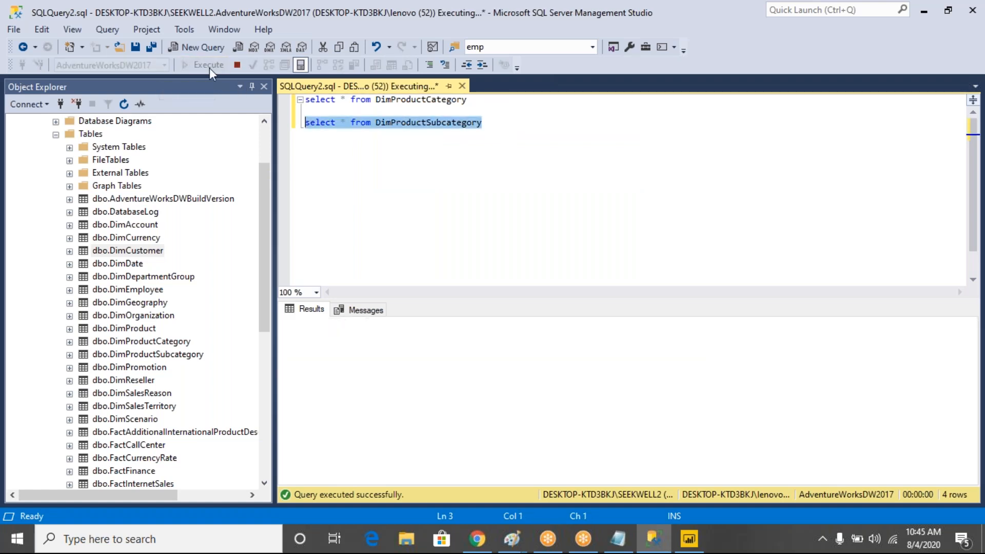
Highlight several English subcategory names among the 37 results, then switch to Amazon
left_click_drag(590, 341, 590, 470)
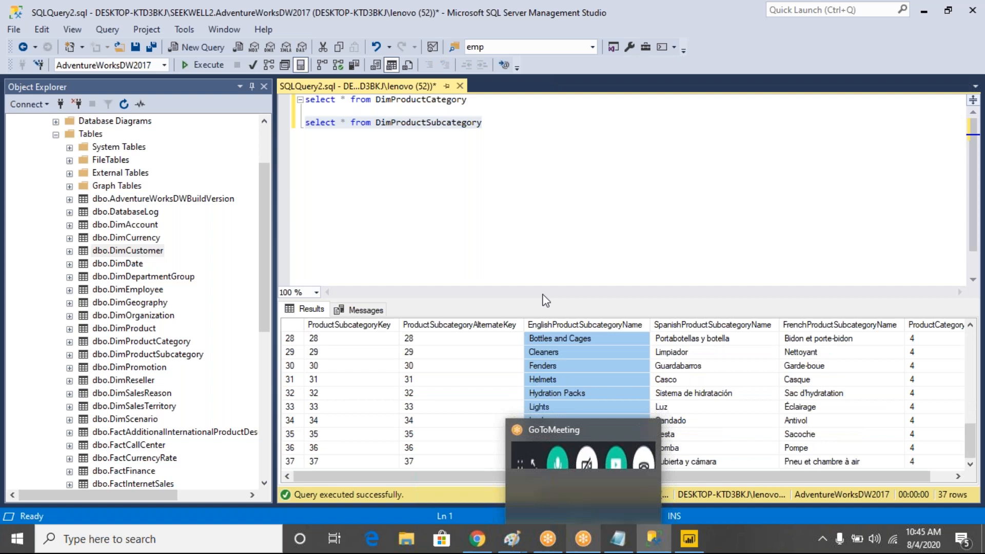
left_click(493, 126)
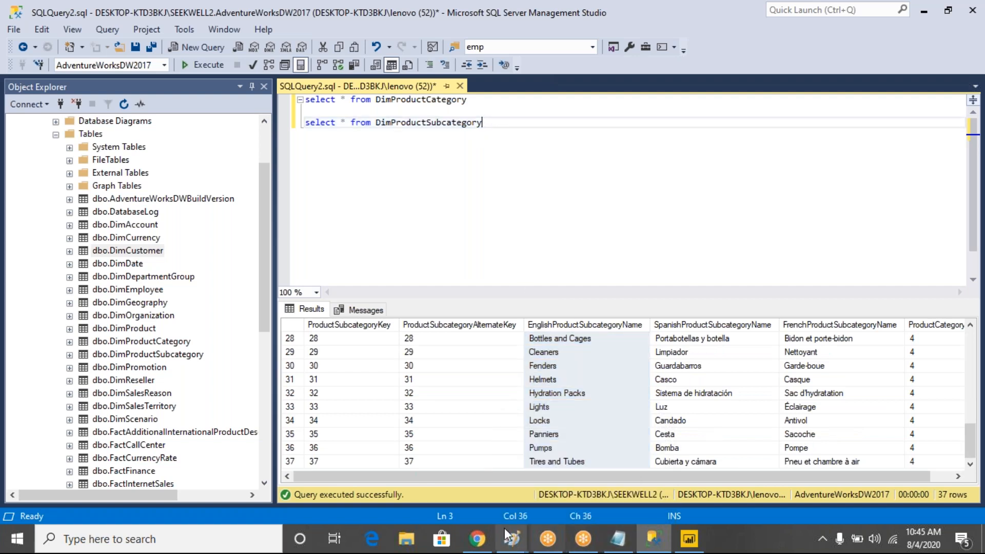
left_click(476, 538)
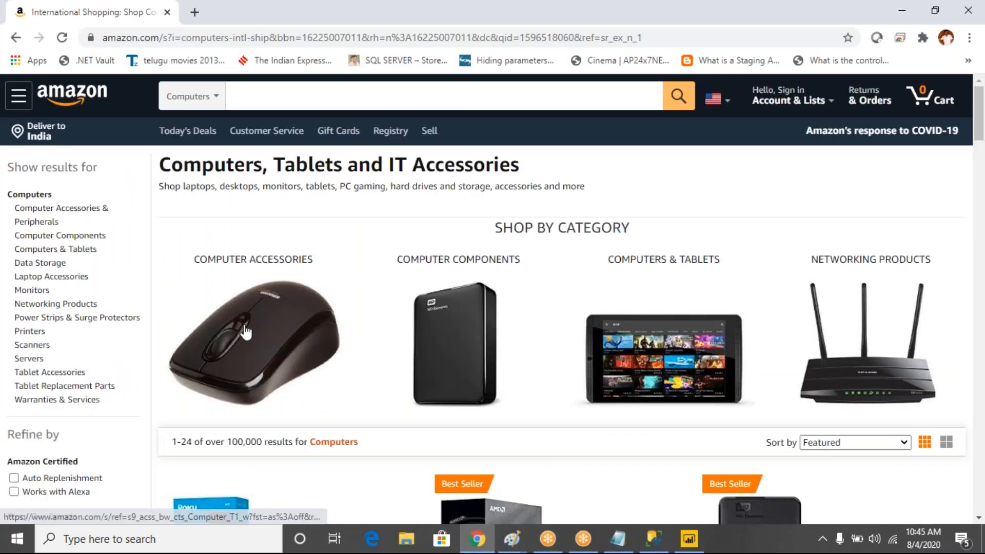
Open Amazon's Monitors results and select, then clear, the HP VH240a listing text
left_click(32, 291)
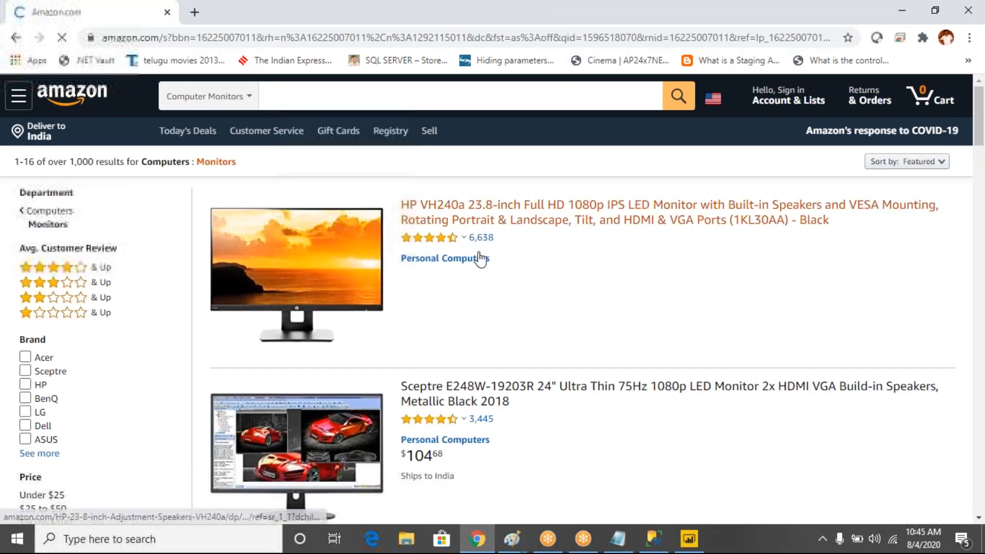
triple_click(399, 206)
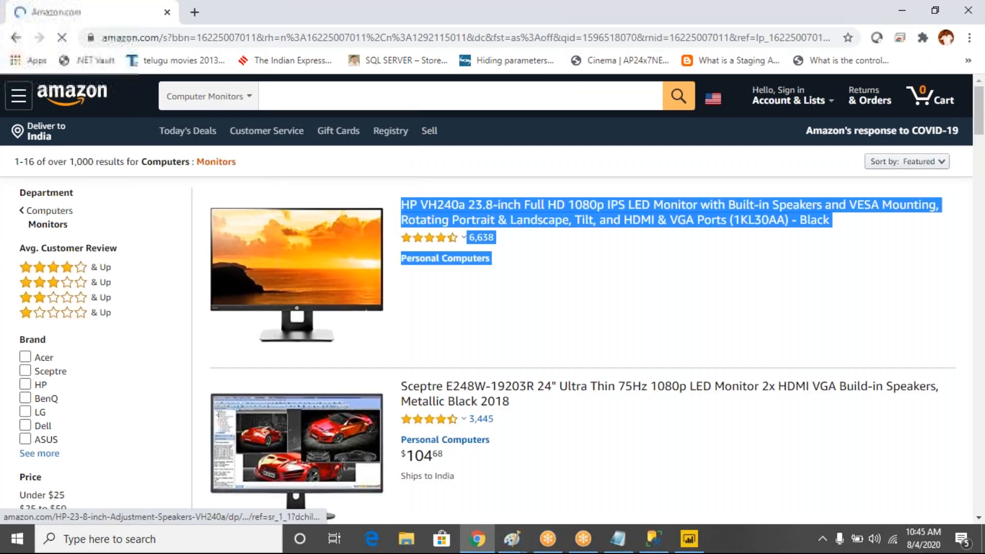
left_click_drag(399, 206, 476, 537)
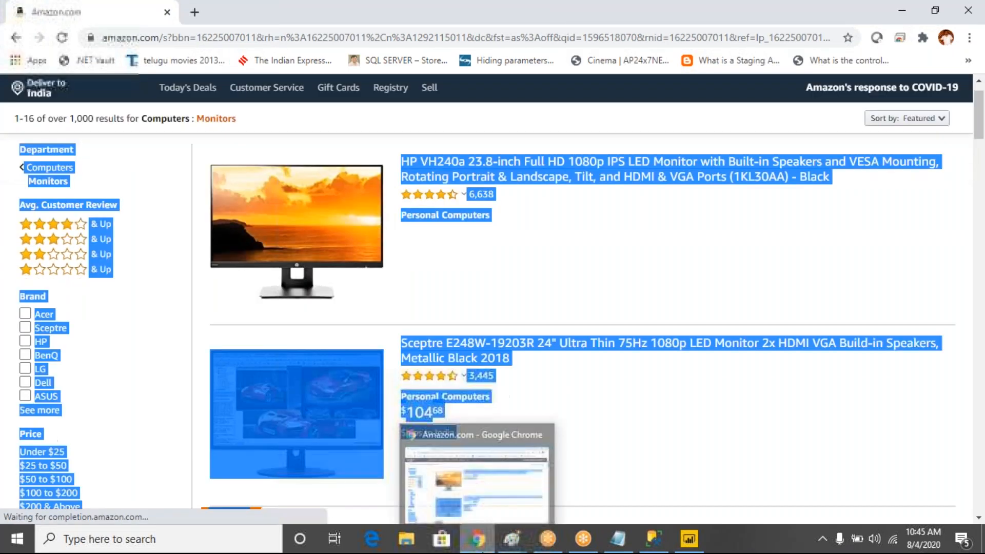
left_click(696, 147)
mouse_move(979, 132)
left_mouse_down()
mouse_move(980, 298)
mouse_move(980, 131)
left_mouse_up()
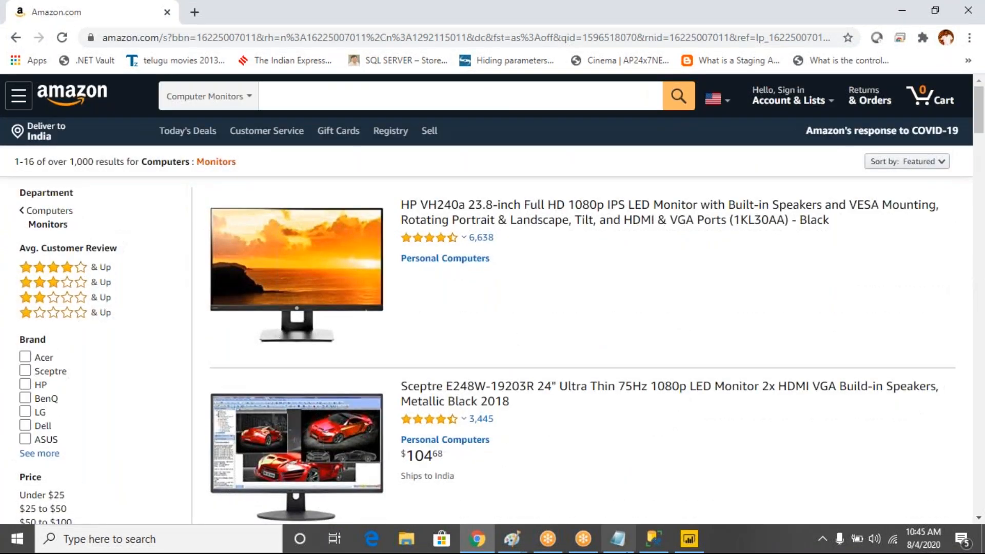
Add a new select * from dimproduct query, misspelled 'selct', and run it
left_click(653, 538)
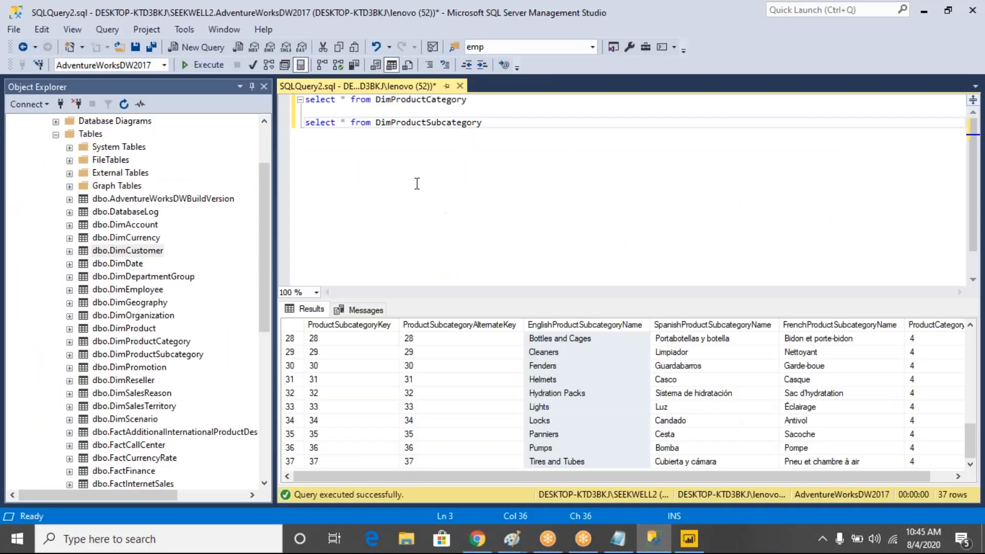
key("Return")
key("Return")
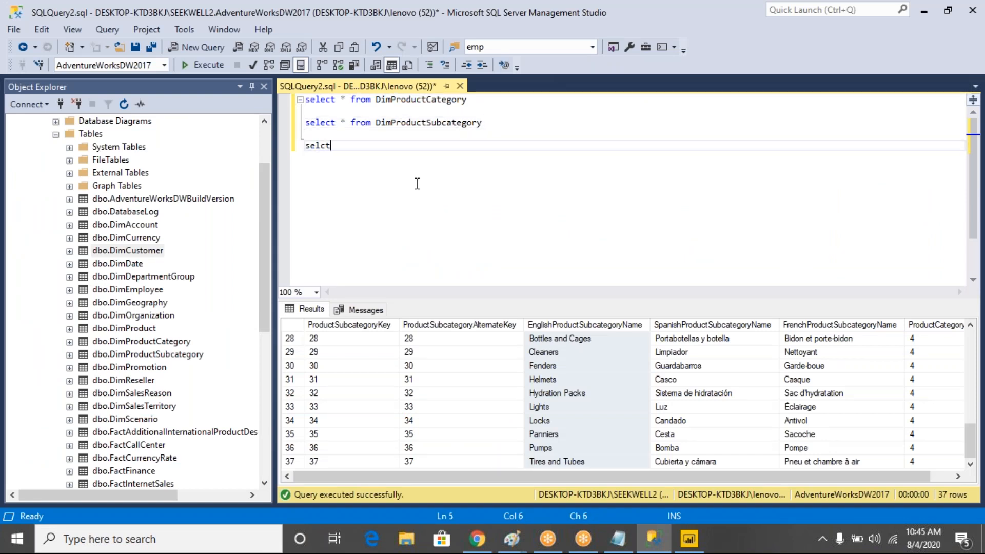
type("selct * from dimproduct")
key("shift+Up")
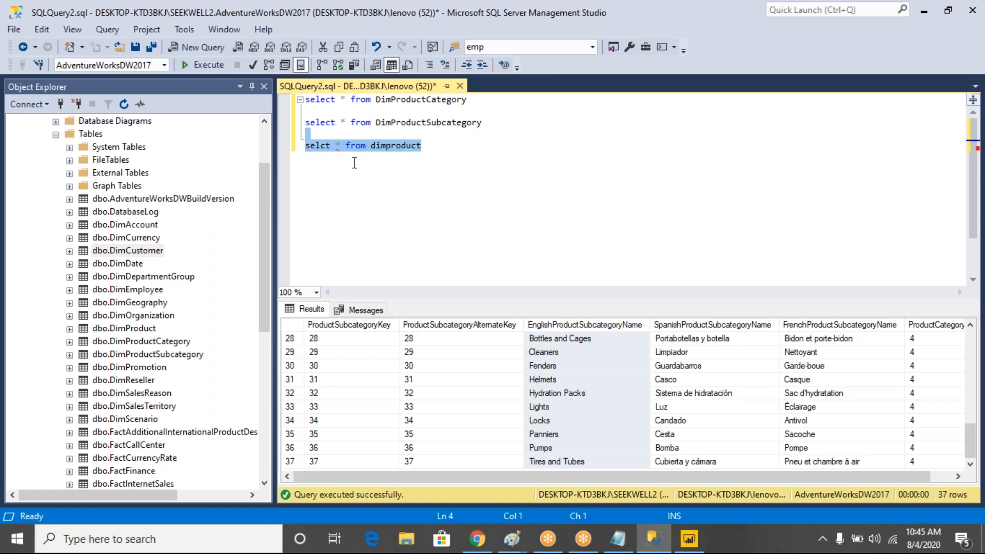
left_click(198, 70)
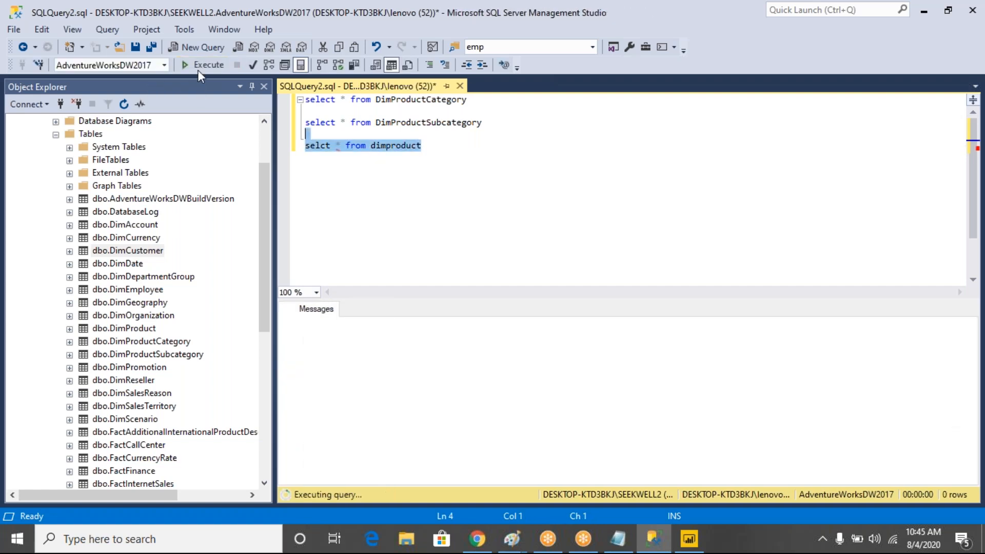
Correct 'selct' to 'select' and rerun the dimproduct query, returning 606 rows
left_click(332, 146)
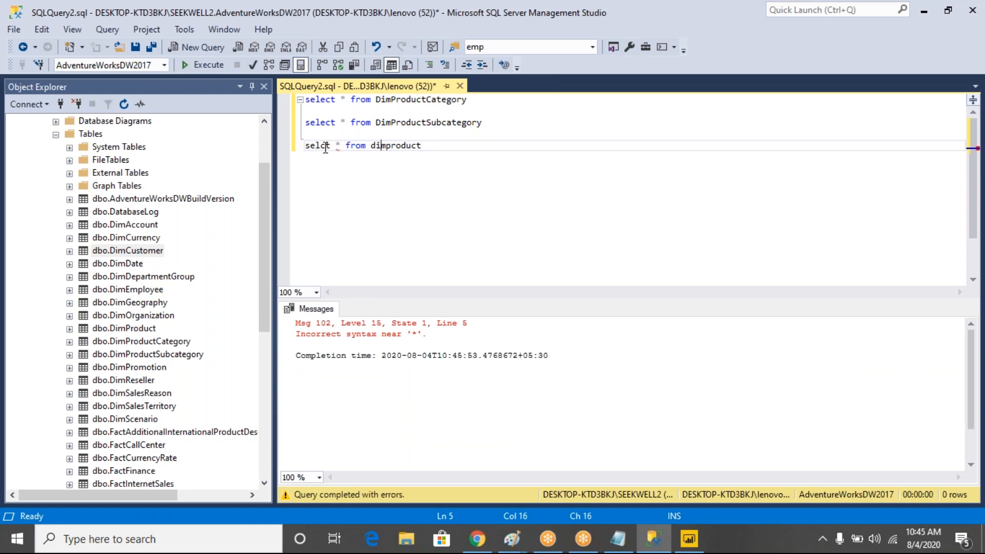
type("e")
left_click_drag(428, 146, 287, 148)
left_click(216, 67)
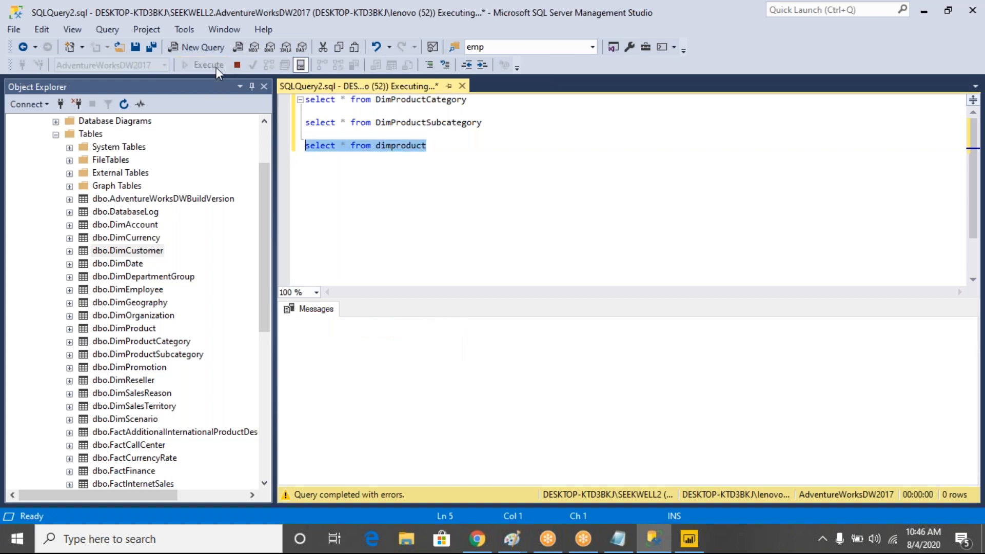
Highlight parts of the query text, then switch to the Amazon monitor results
left_click(448, 163)
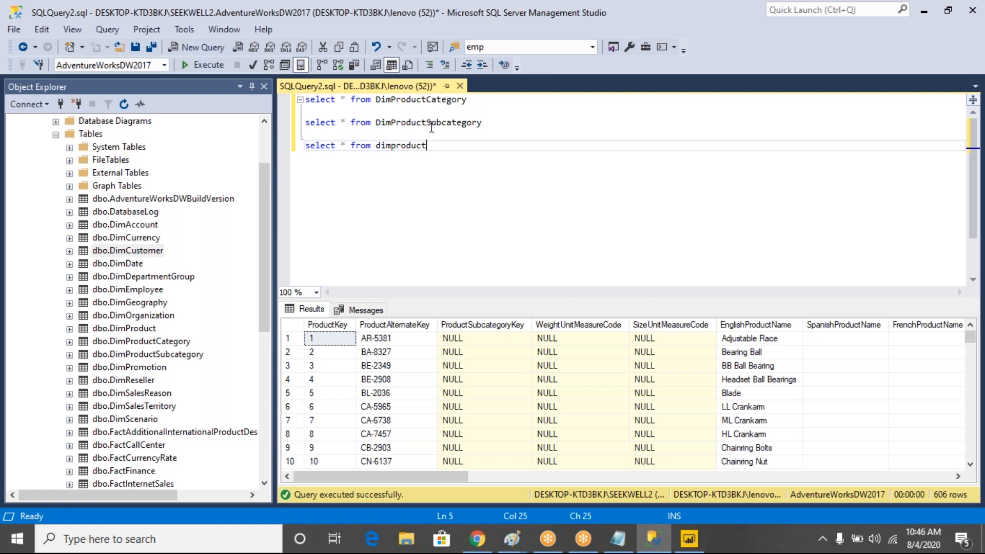
left_click_drag(445, 160, 300, 148)
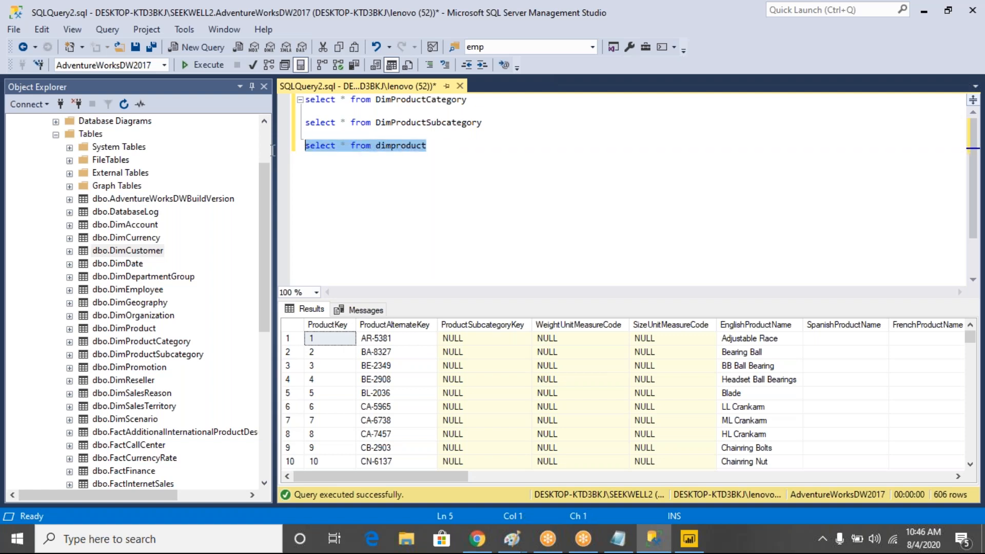
left_click(468, 99)
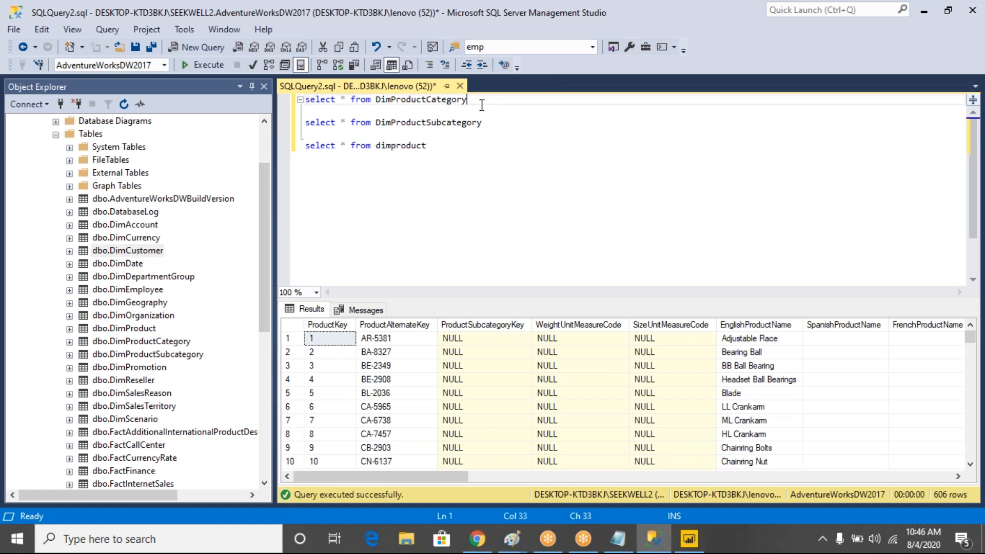
left_click_drag(490, 126, 255, 134)
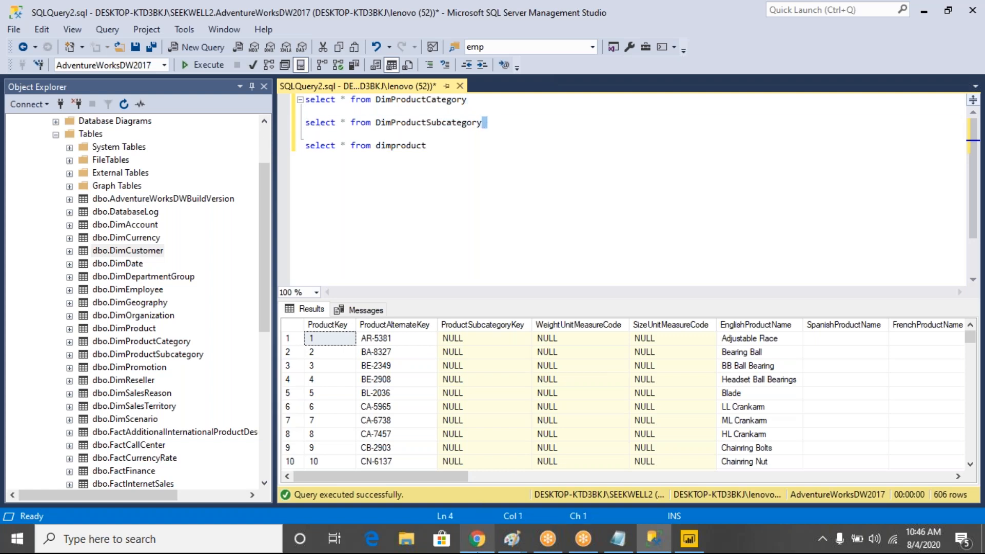
left_click(477, 539)
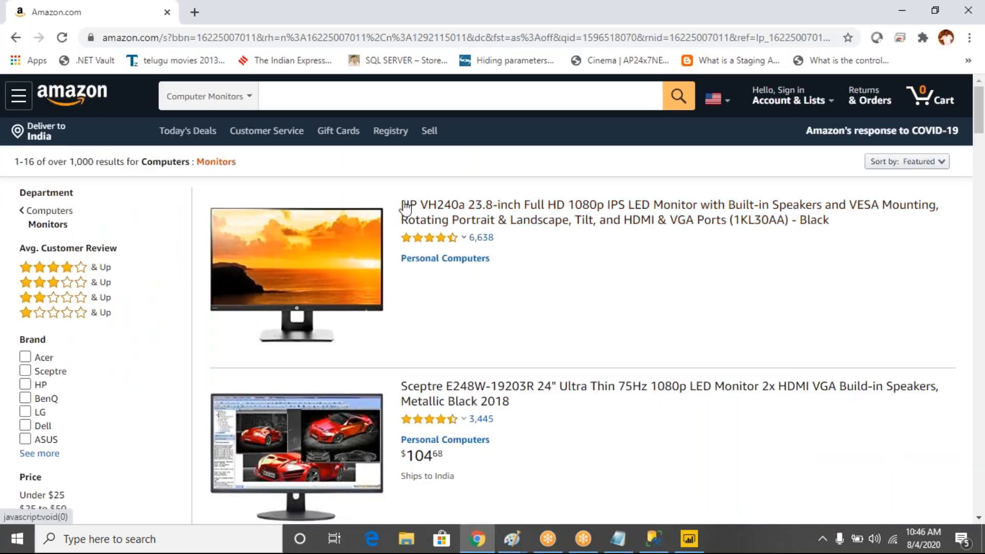
Open the HP monitor's page, try adding it to a list, then return to SSMS
left_click(328, 265)
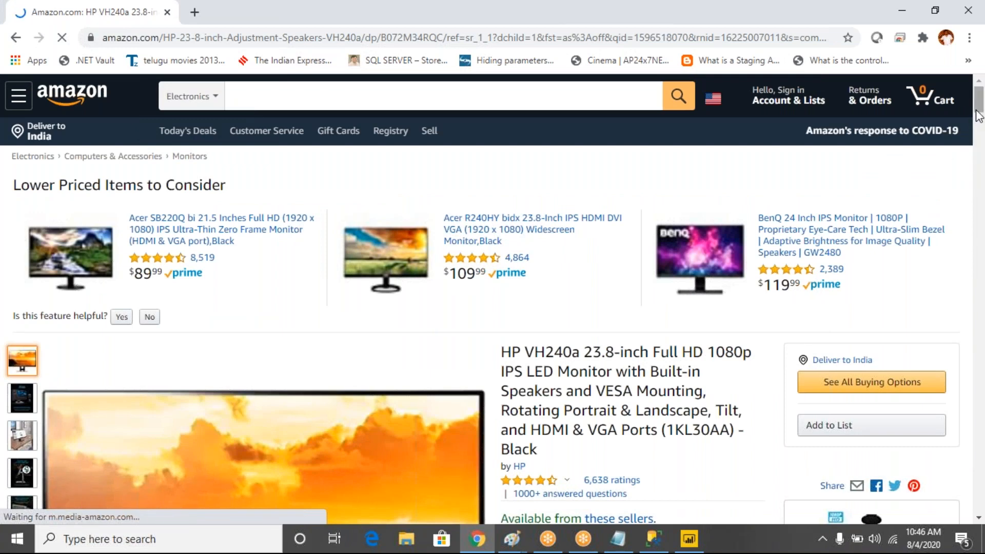
mouse_move(977, 109)
left_mouse_down()
mouse_move(982, 150)
mouse_move(983, 127)
left_mouse_up()
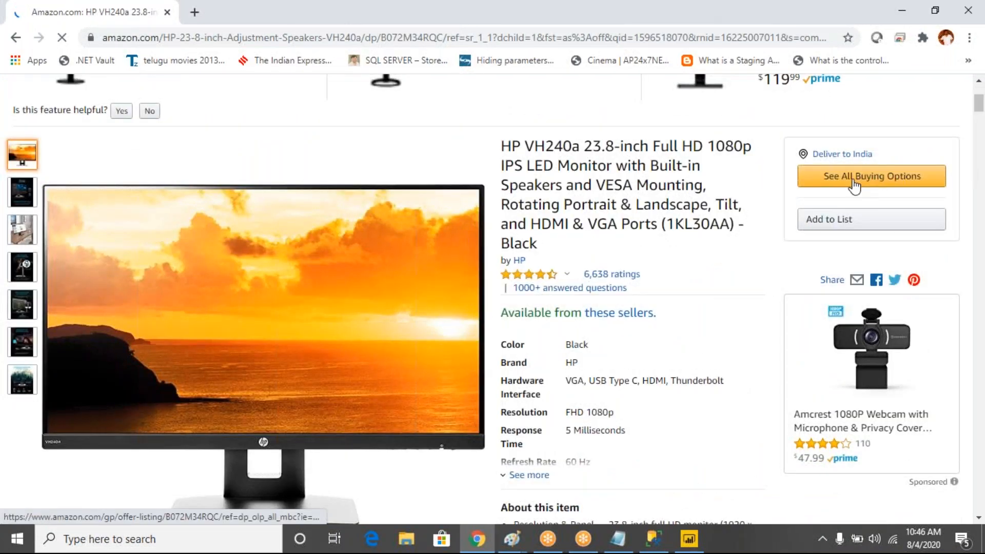
left_click(863, 227)
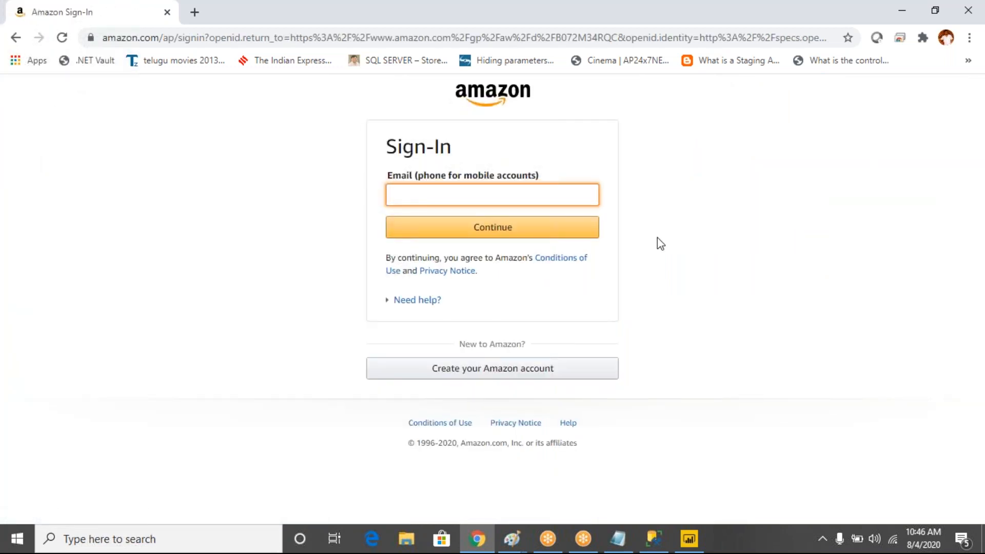
left_click(657, 238)
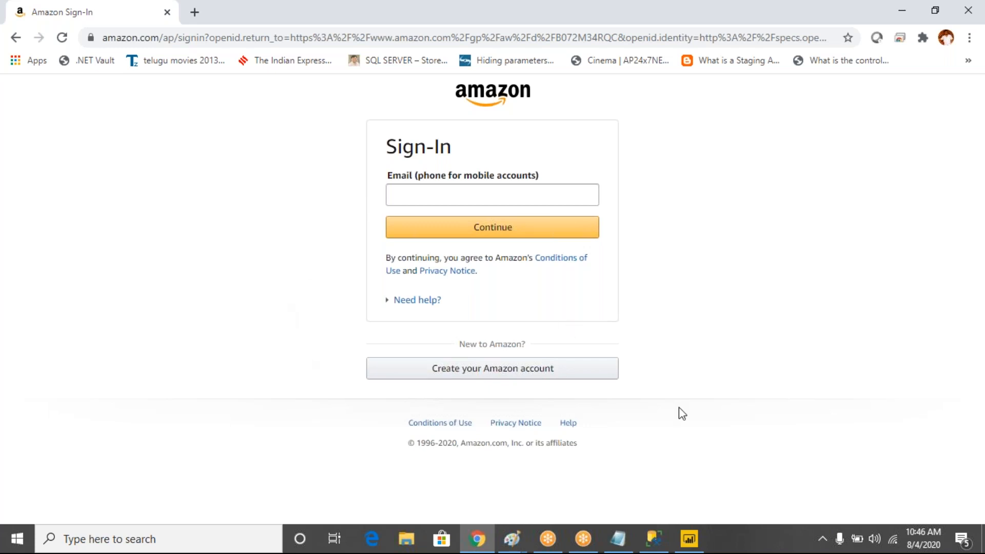
left_click(653, 538)
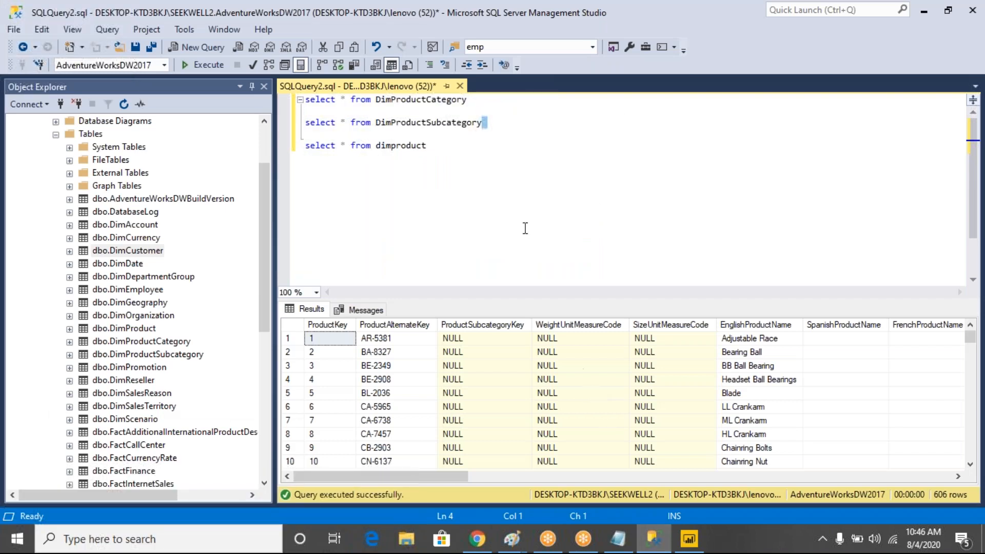
Add a blank line after the dimproduct query, open Amazon's Create account form, then return to SSMS
left_click(446, 156)
key("Return")
mouse_move(477, 539)
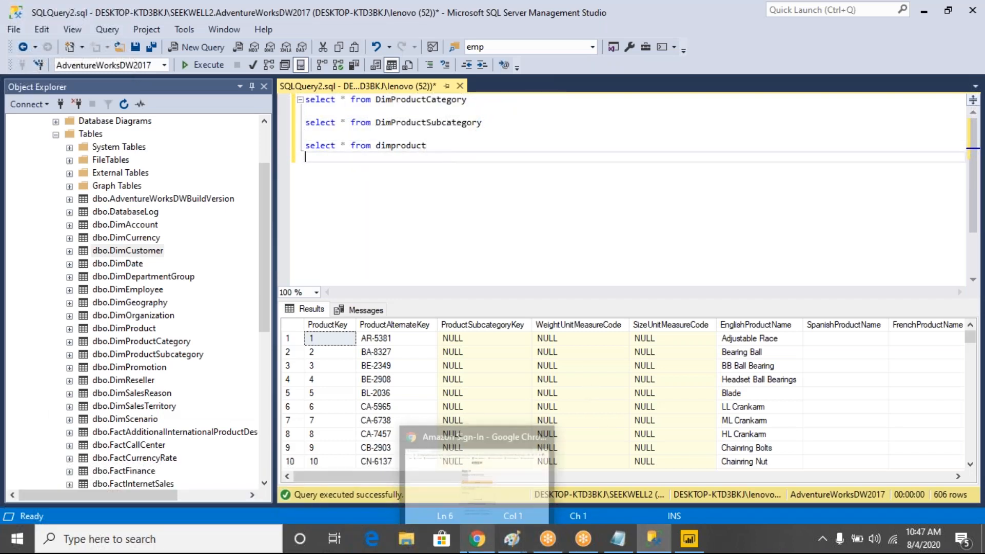
left_click(466, 464)
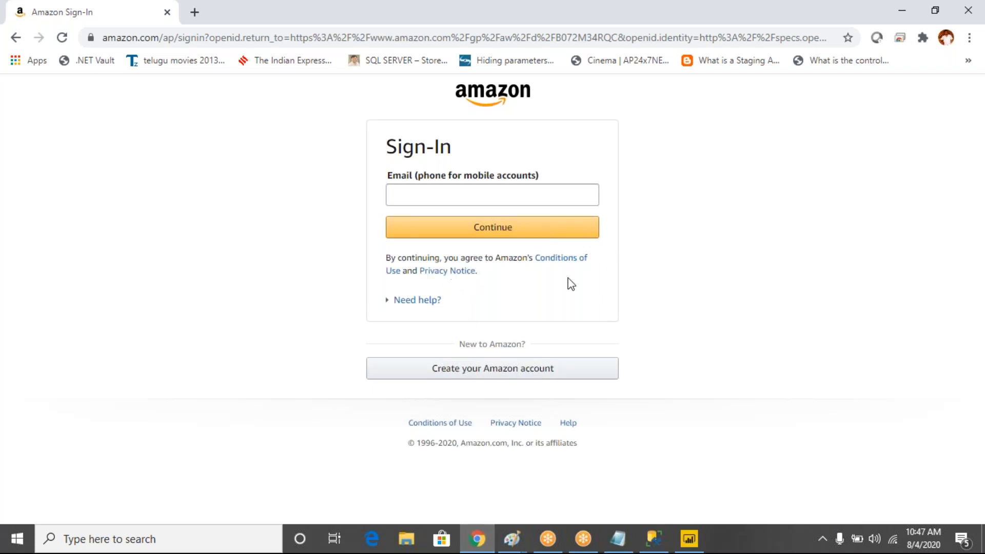
left_click(499, 376)
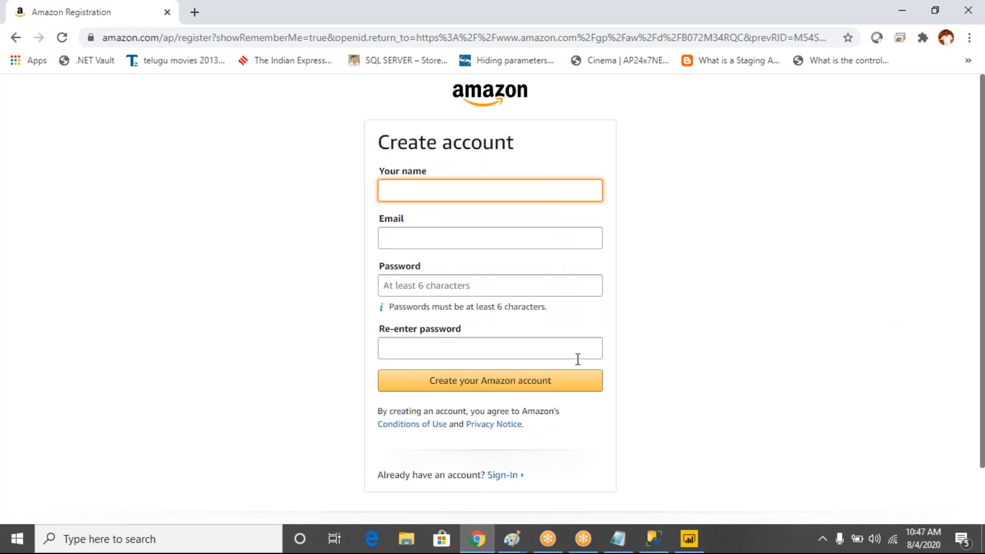
left_click(653, 539)
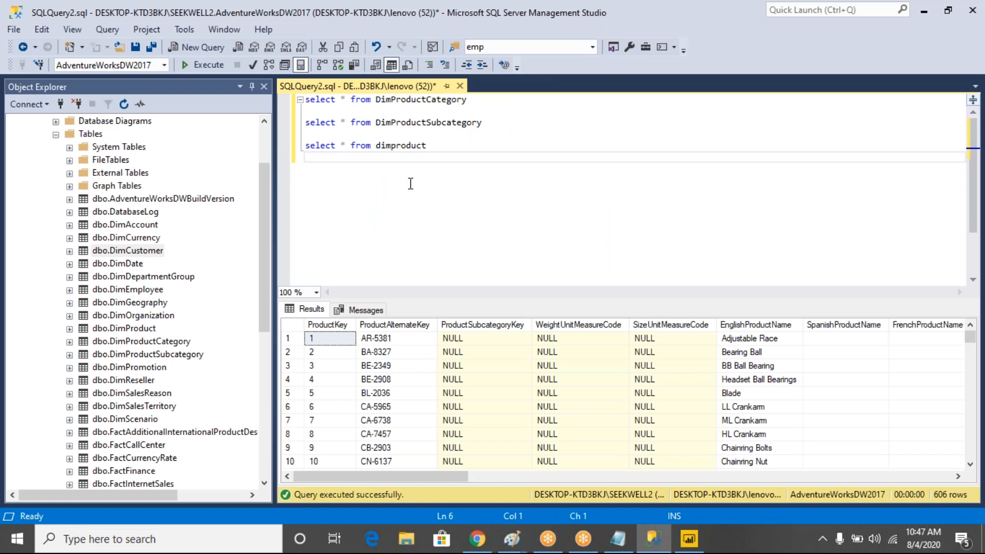
Write 'select * from DimCustomer' below the DimProduct query and run only that line
key("Return")
key("Return")
type("selct")
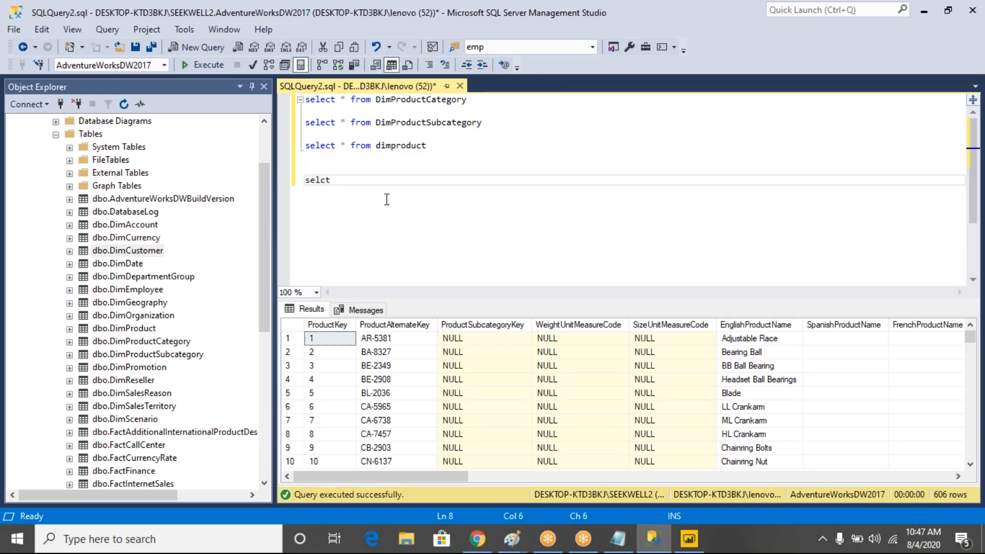
key("BackSpace")
key("BackSpace")
type("ect * from cus")
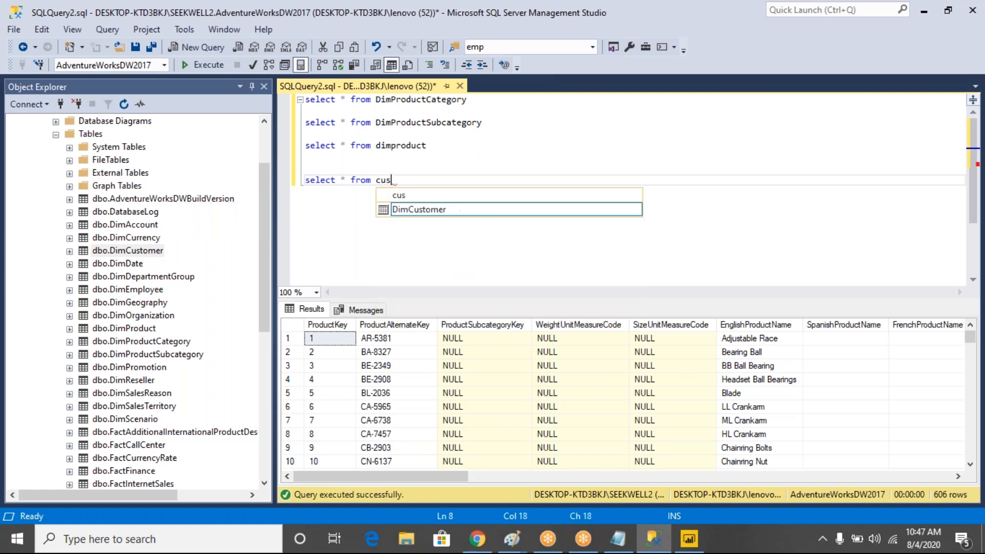
type("tomer")
key("Down")
key("Return")
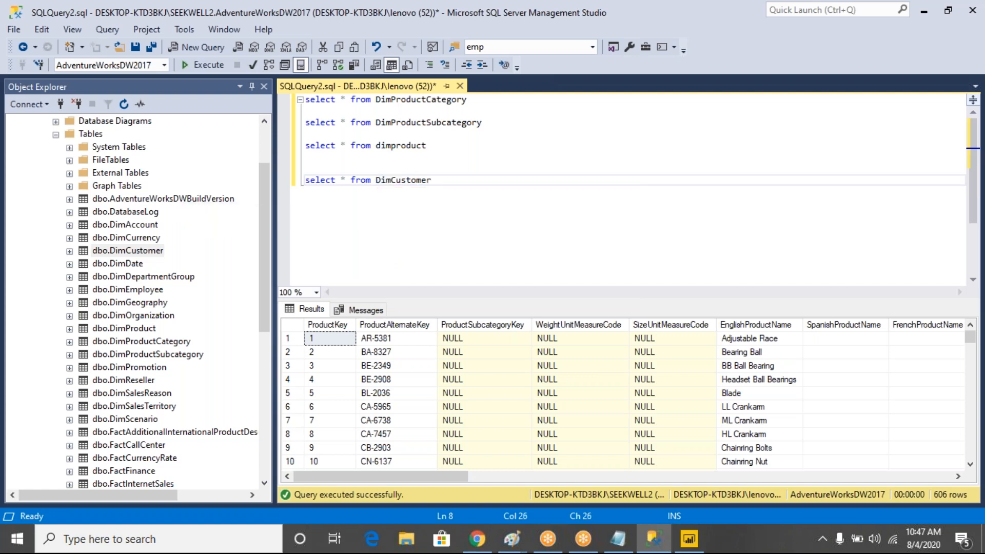
key("shift+Up")
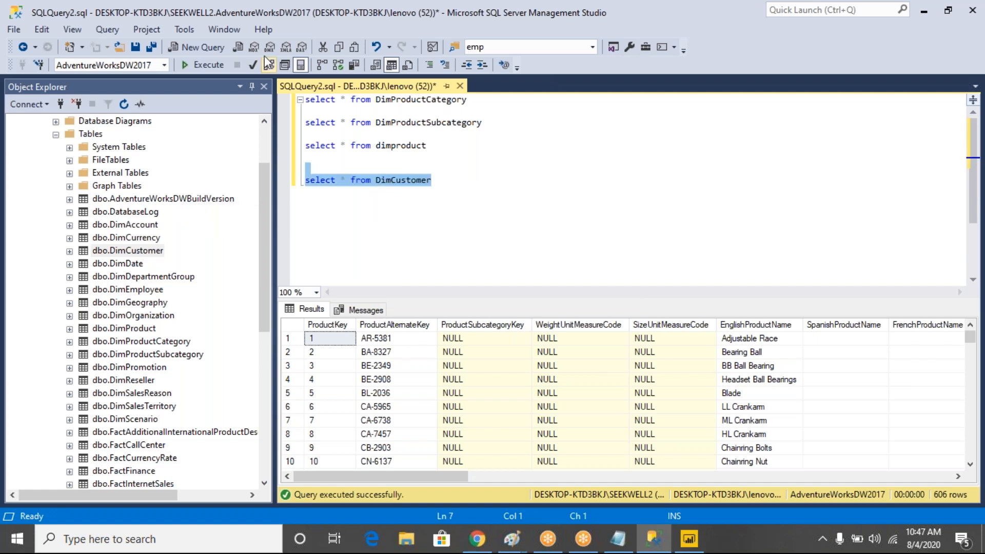
left_click(209, 66)
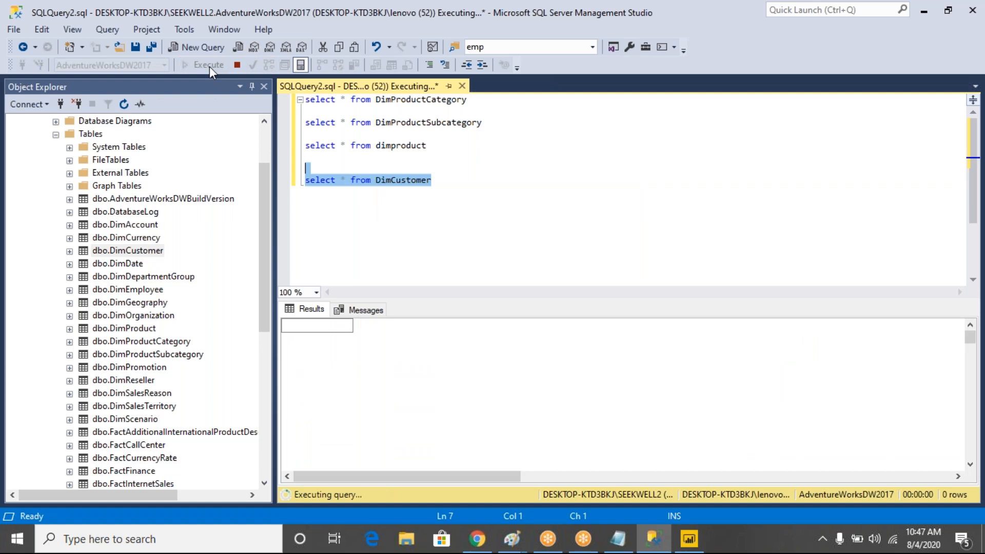
Select customer rows 3–7 in the 18,484-row results grid to inspect them
left_click_drag(323, 379, 892, 393)
left_click_drag(507, 479, 633, 477)
left_click_drag(615, 380, 974, 393)
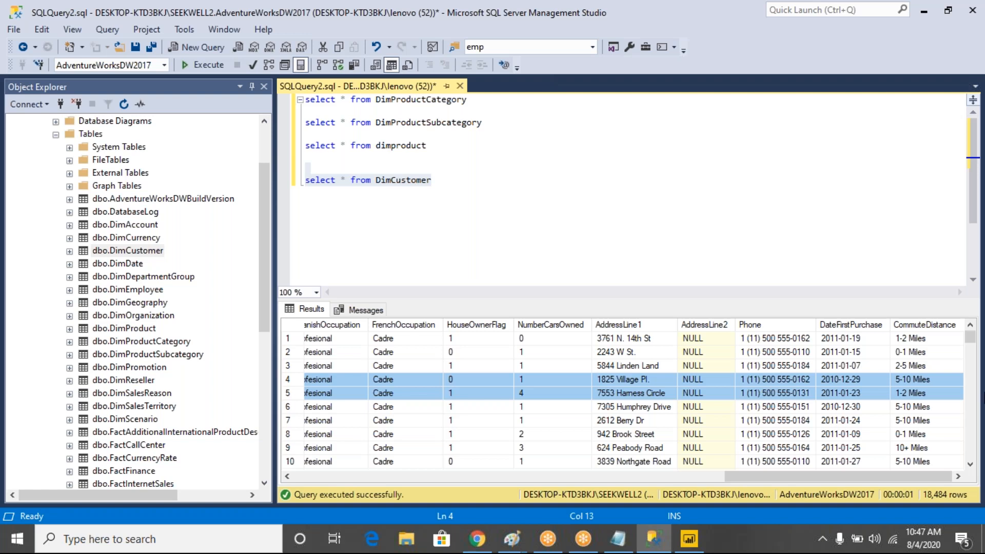
left_click_drag(785, 471, 356, 445)
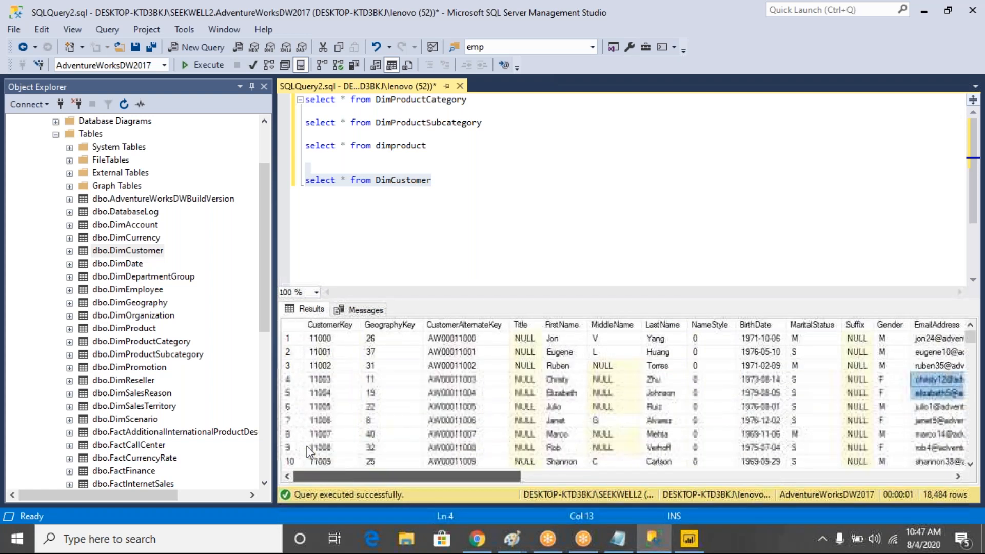
left_click_drag(319, 365, 464, 393)
left_click_drag(557, 413, 813, 421)
Add a new line below the DimCustomer query and reselect the DimCustomer query text
left_click(453, 183)
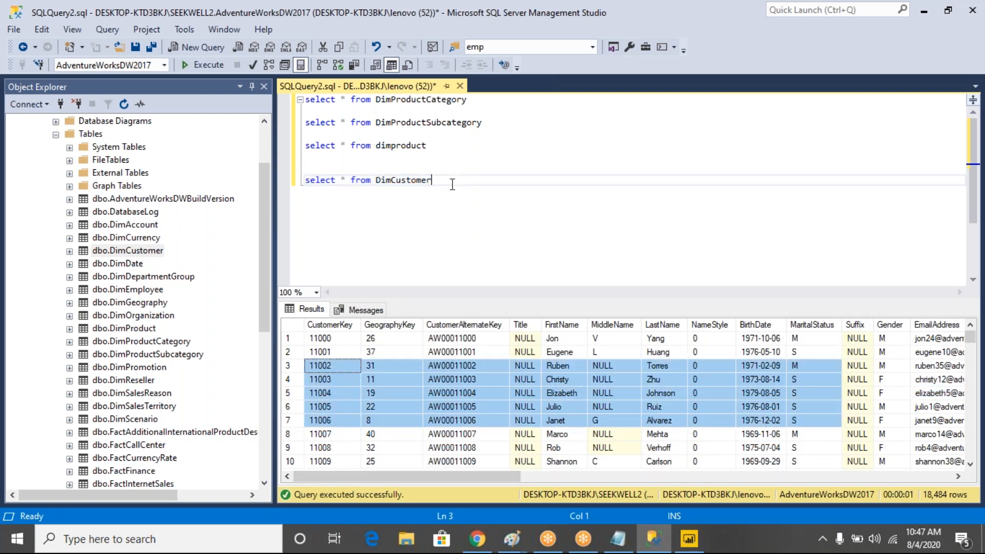
key("ctrl+shift+Left")
key("ctrl+shift+Left")
key("ctrl+shift+Left")
key("ctrl+shift+Left")
left_click_drag(433, 146, 305, 99)
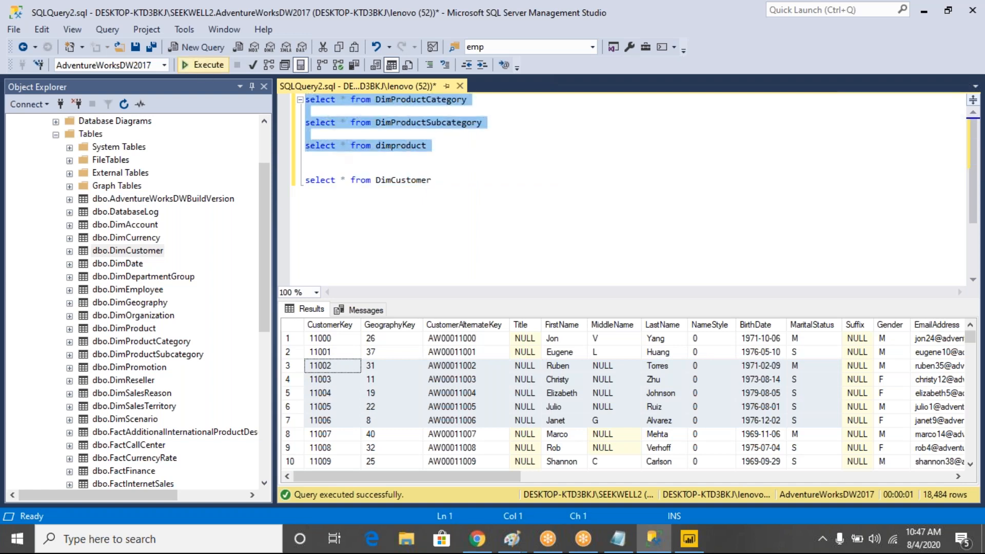
left_click(440, 182)
key("Return")
key("Return")
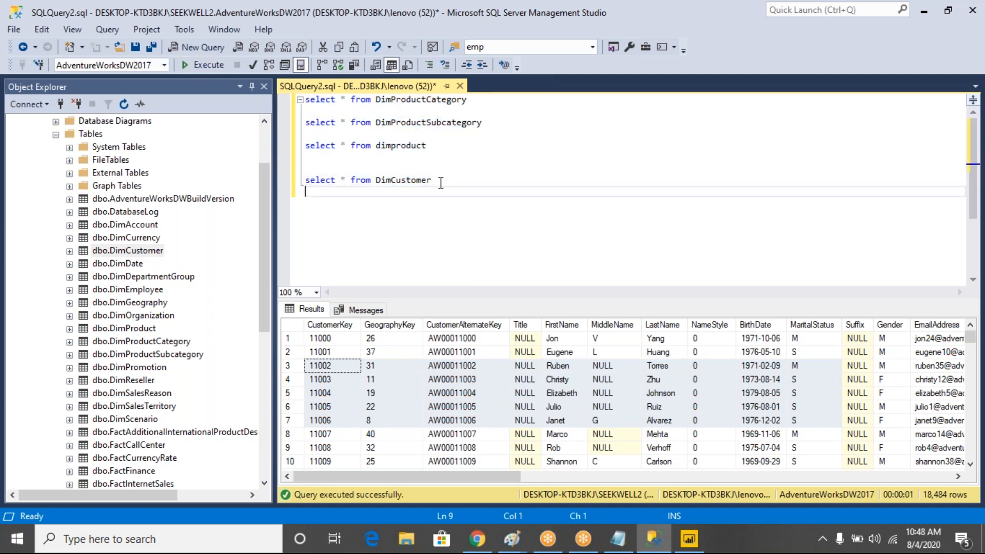
left_click_drag(433, 181, 307, 135)
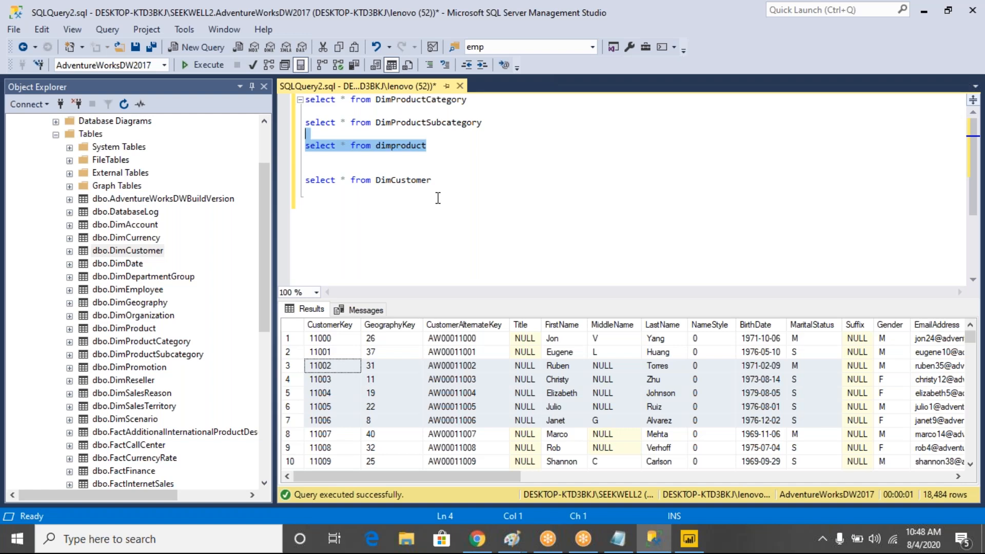
Type 'select * from FactInternetSales' on a new line below DimCustomer and select that line
left_click(440, 181)
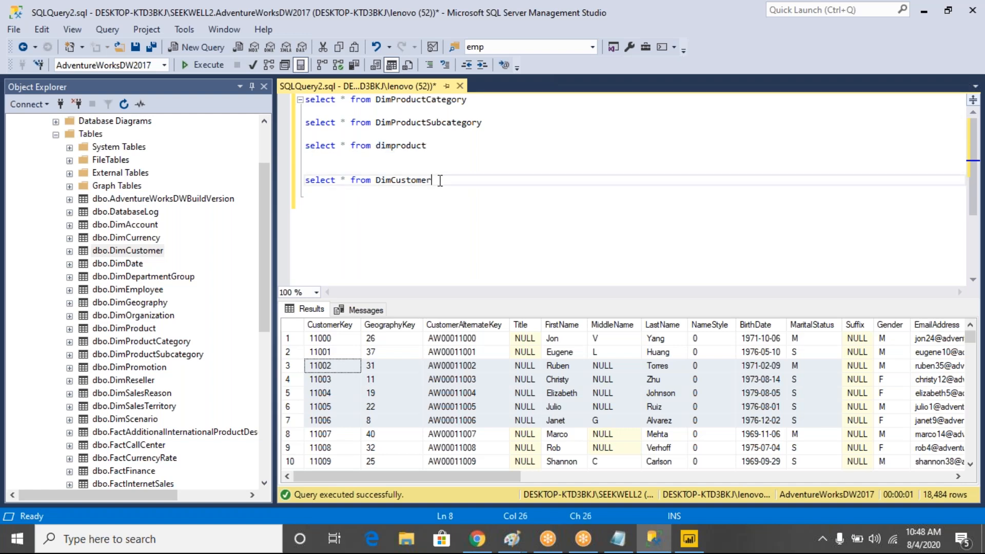
key("Return")
key("Return")
type("se")
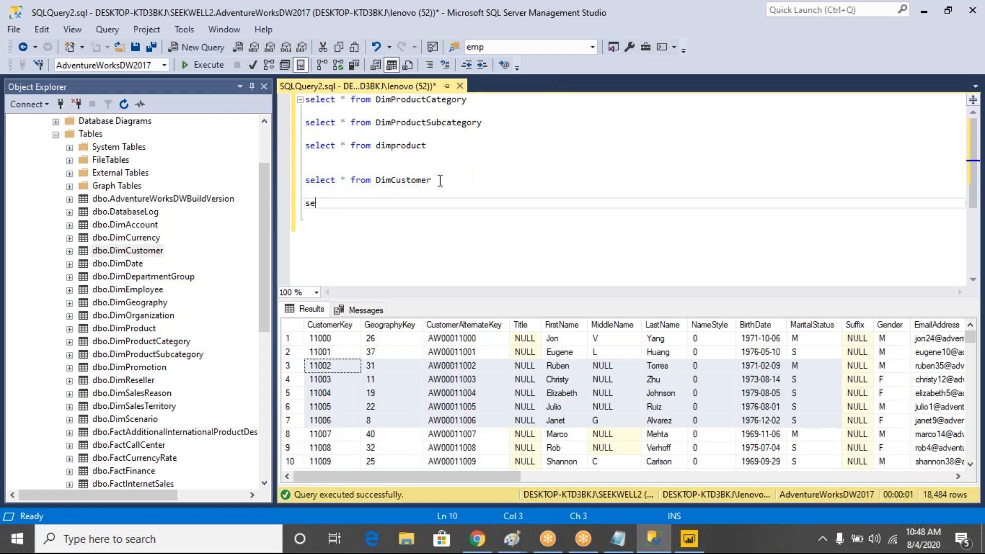
type("lect 8 from gf")
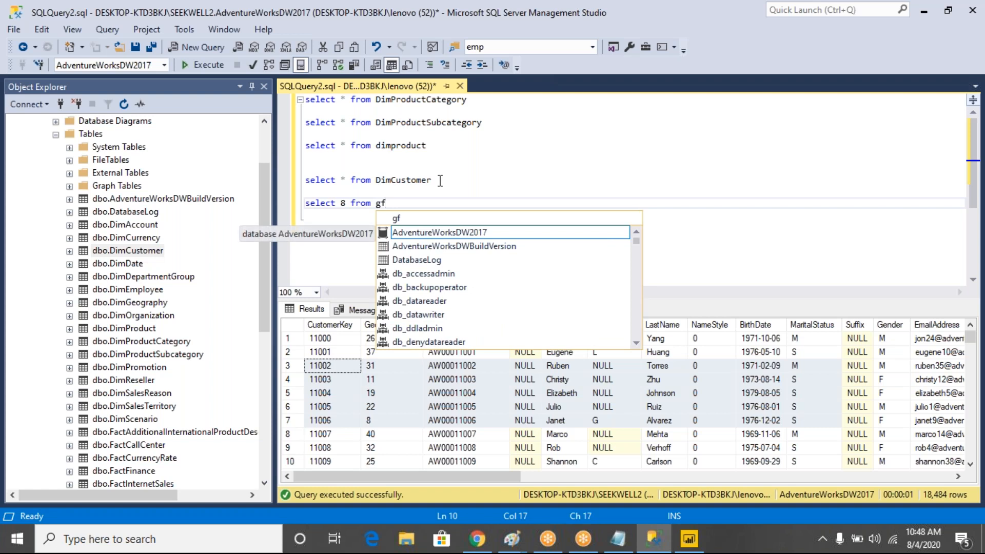
key("BackSpace")
key("BackSpace")
key("BackSpace")
key("BackSpace")
key("BackSpace")
key("BackSpace")
key("BackSpace")
key("BackSpace")
key("BackSpace")
key("BackSpace")
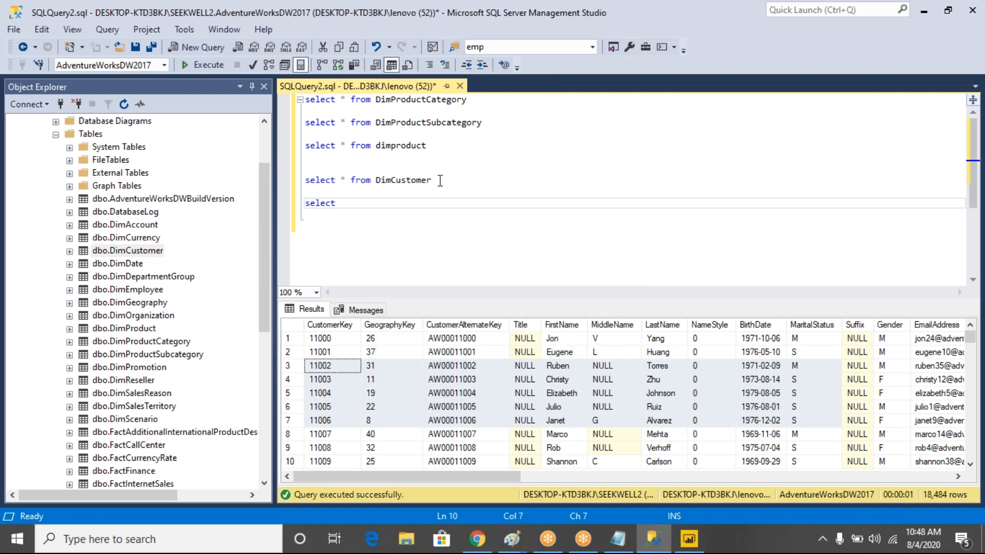
type("* from fact")
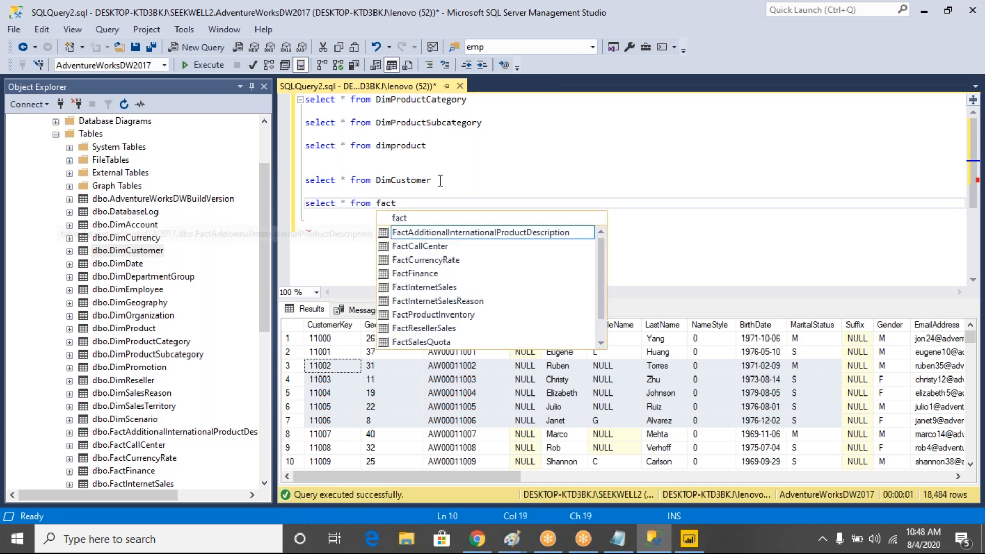
type("in")
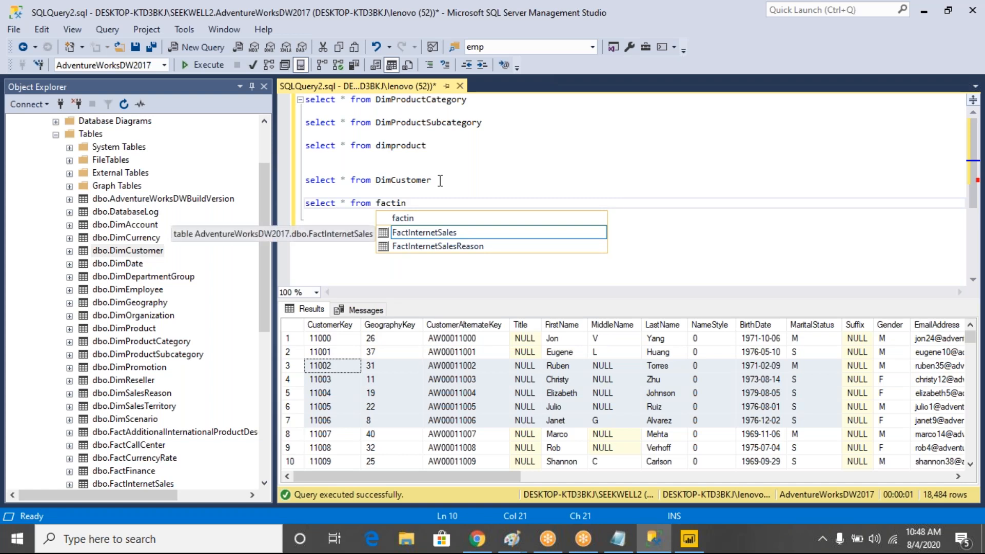
double_click(430, 234)
left_click_drag(462, 203, 269, 203)
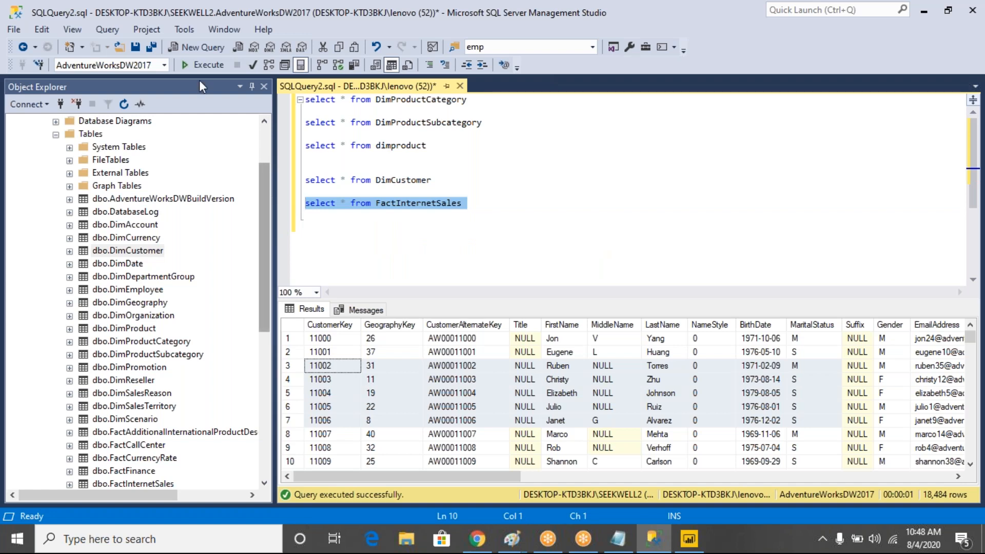
Run the FactInternetSales query, then move left from OrderDate to OrderQuantity and right to UnitPrice
left_click(202, 66)
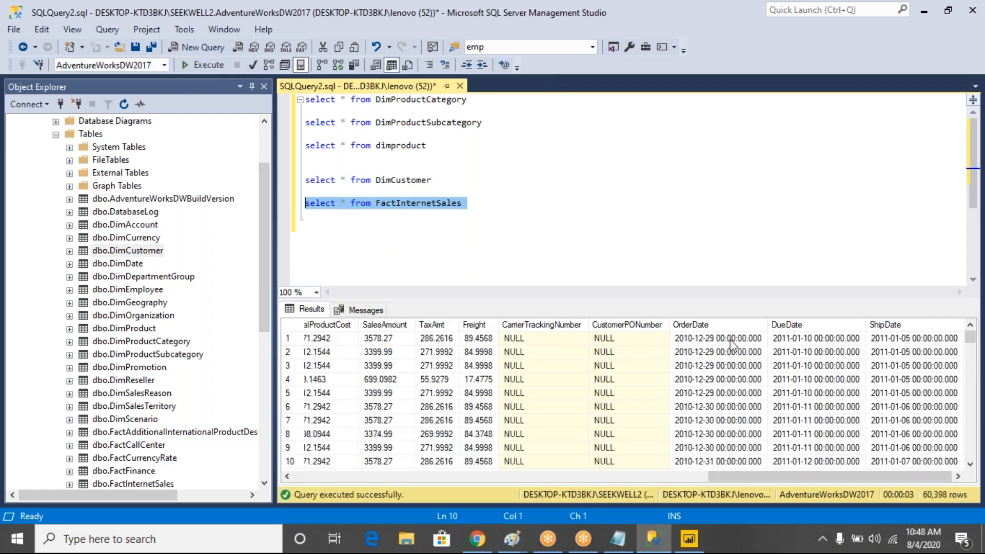
left_click(730, 339)
key("Right")
key("Right")
key("Left")
key("Left")
key("Left")
key("Left")
key("Left")
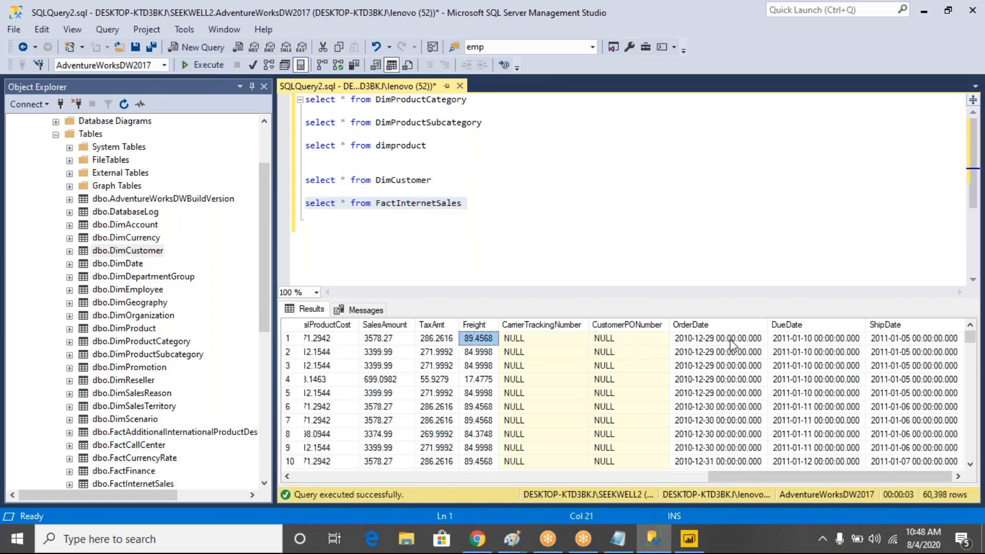
key("Left")
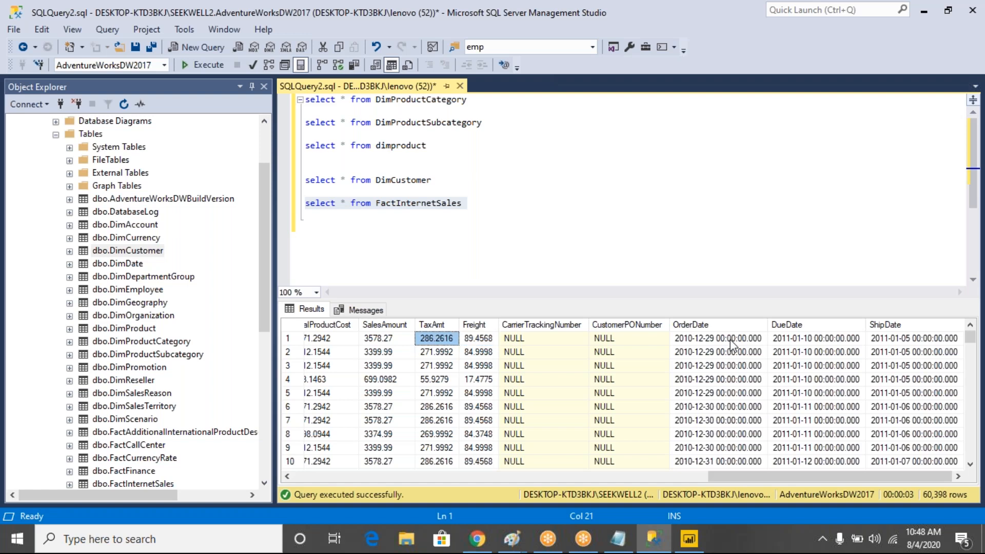
key("Left")
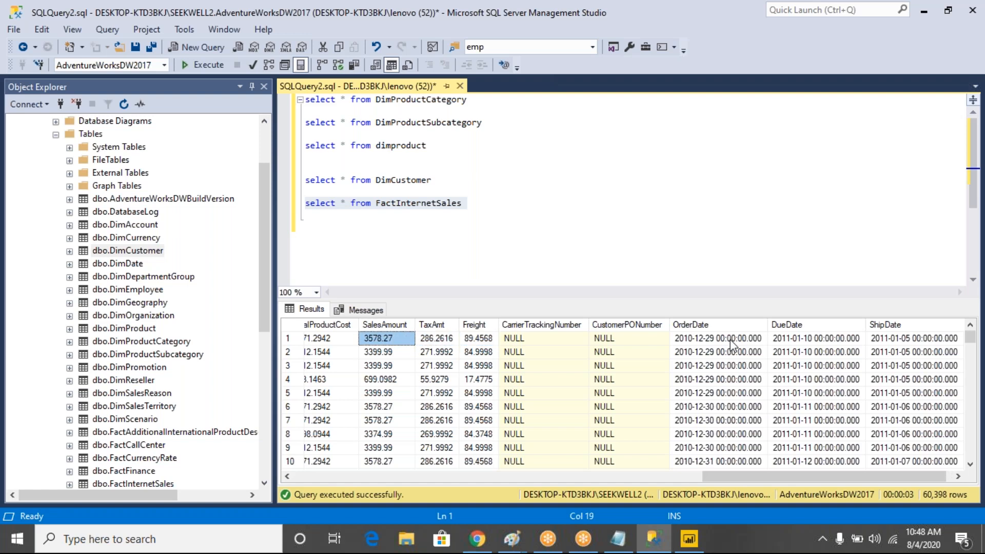
key("Left")
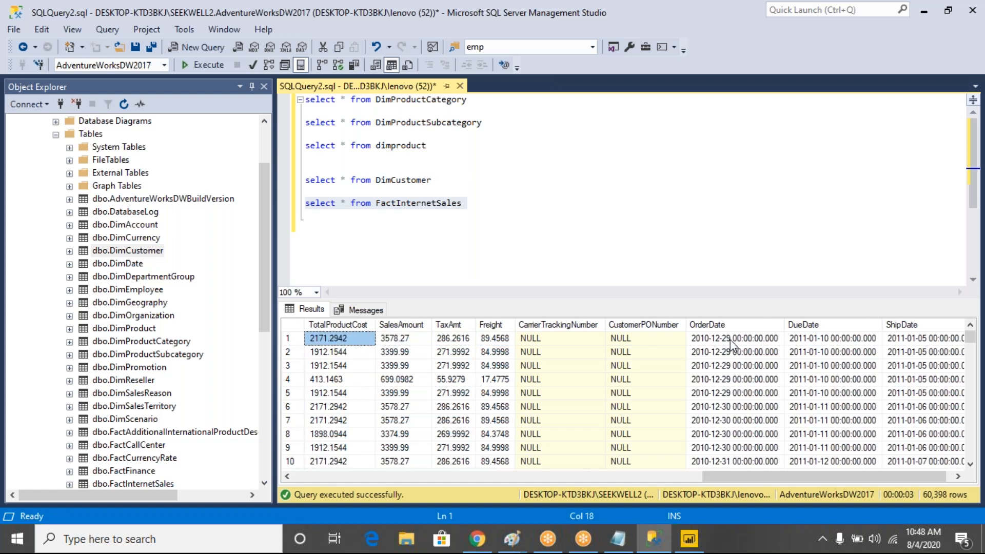
key("Left")
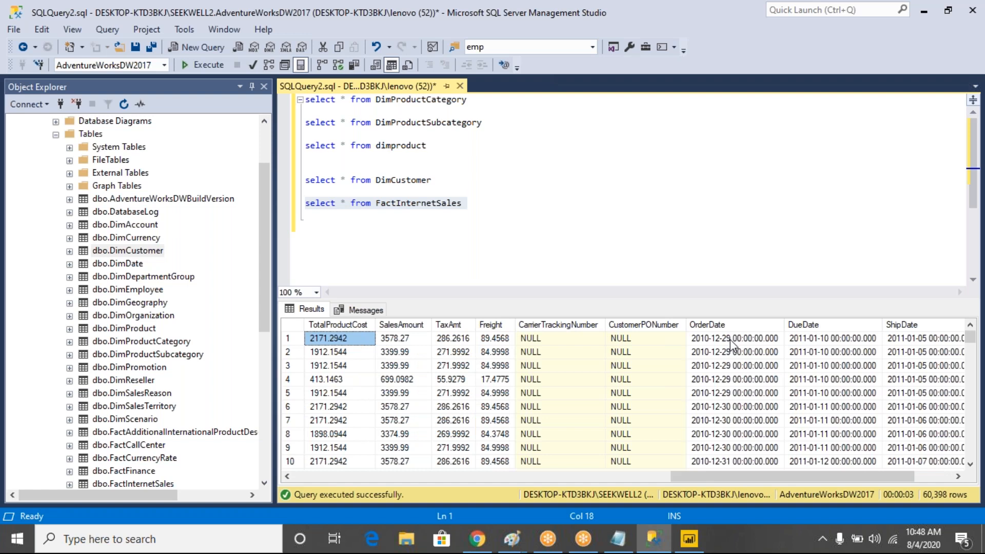
key("Left")
key("Left")
key("Left")
key("Left")
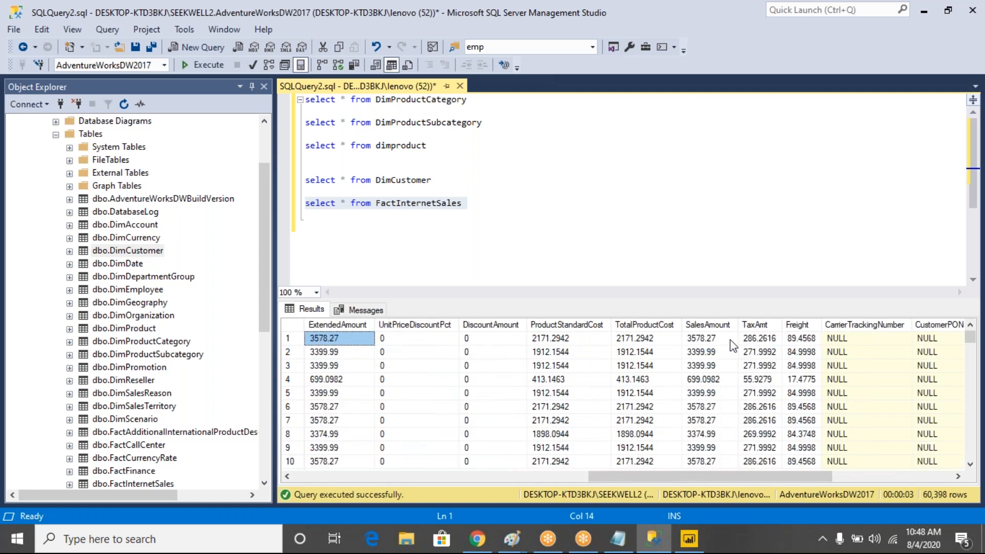
key("Left")
key("Left")
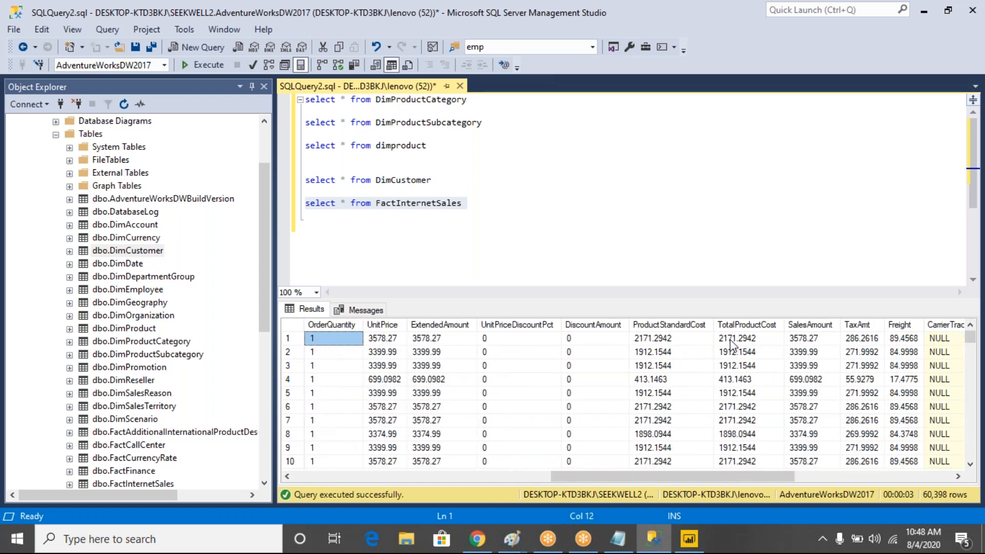
key("Right")
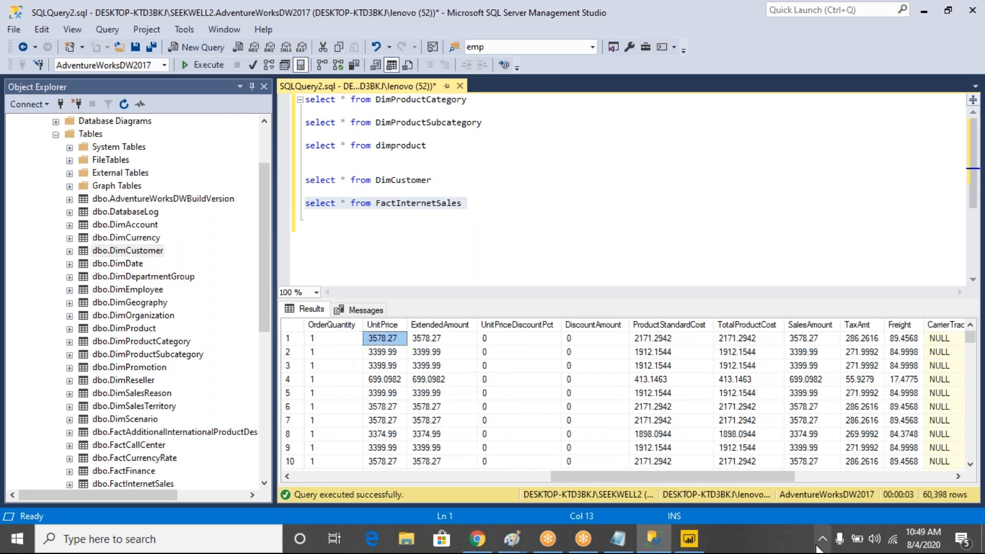
Return Chrome from Amazon's Create account page to its Sign-In page, then list the Paint windows
left_click(485, 547)
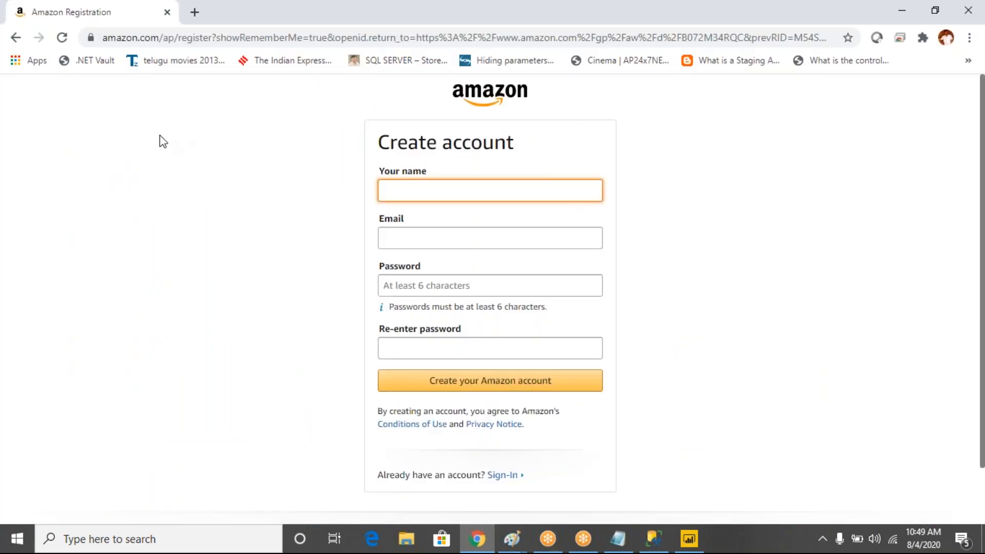
left_click(20, 40)
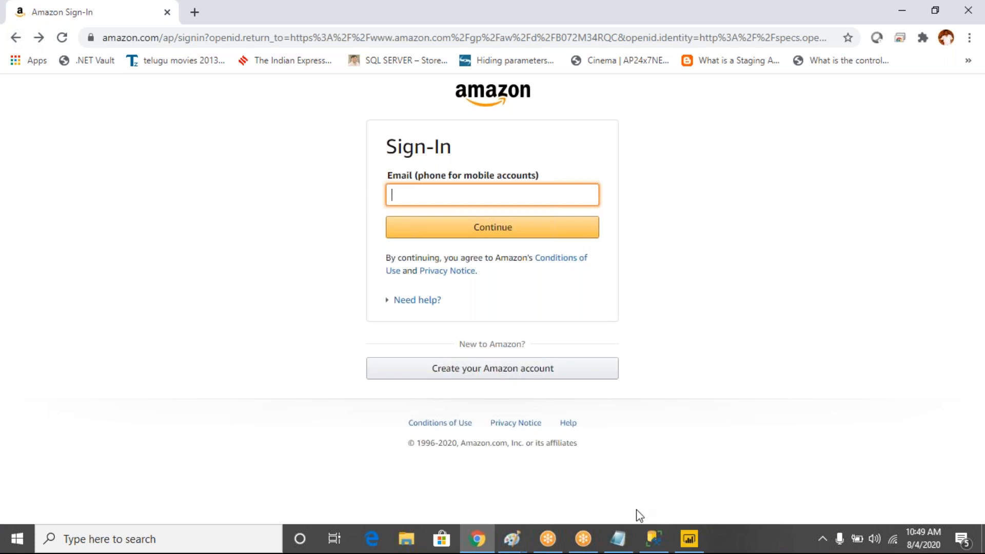
left_click(512, 541)
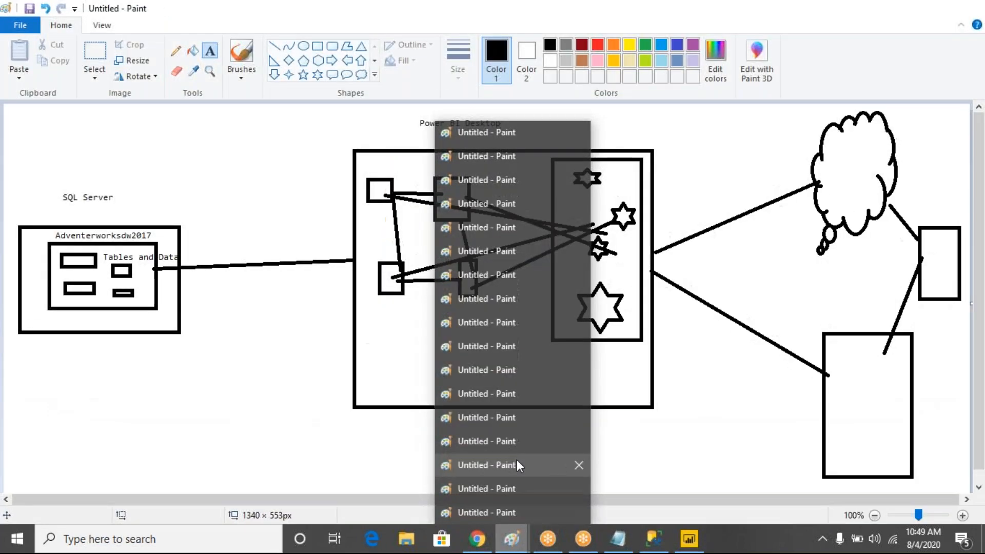
Circle the report-box stars and four small boxes in red, linking Tables and Data to them
left_click(516, 461)
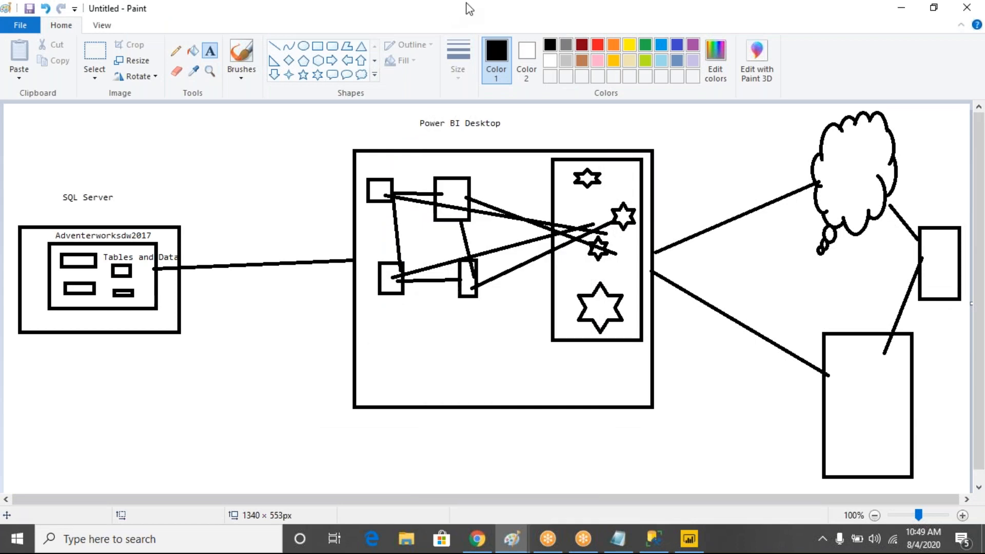
left_click(492, 14)
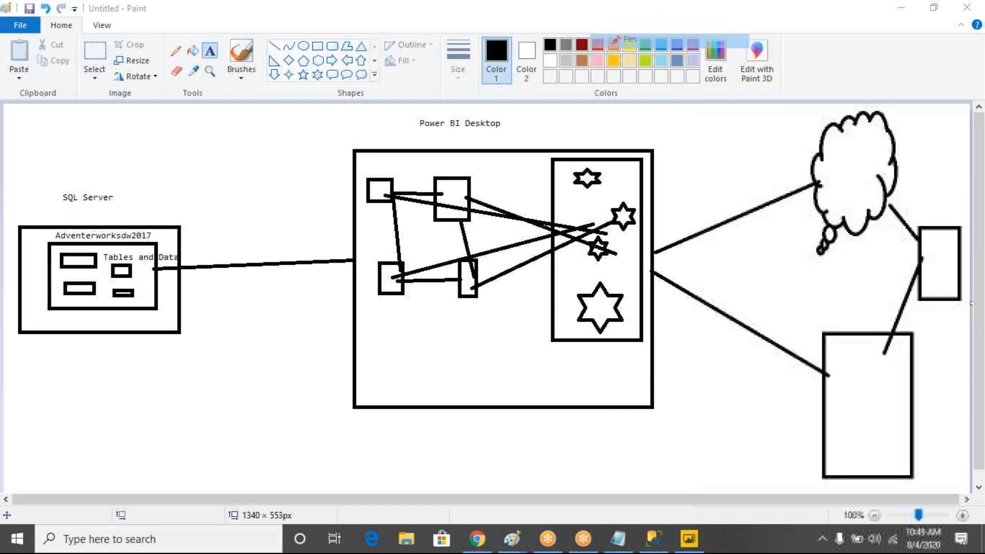
mouse_move(613, 168)
left_mouse_down()
mouse_move(512, 230)
mouse_move(555, 183)
left_mouse_up()
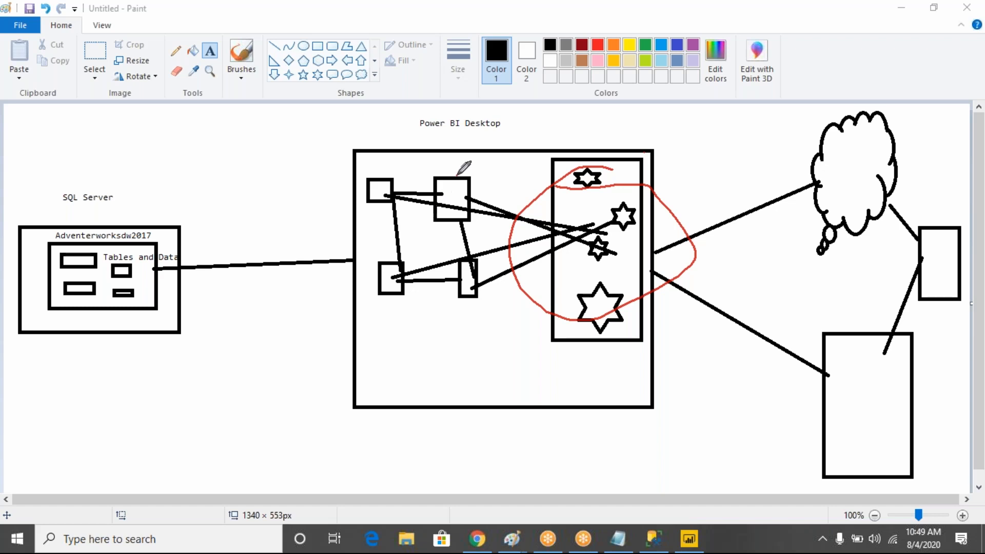
mouse_move(458, 175)
left_mouse_down()
mouse_move(482, 177)
mouse_move(412, 191)
left_mouse_up()
left_click_drag(135, 267, 382, 218)
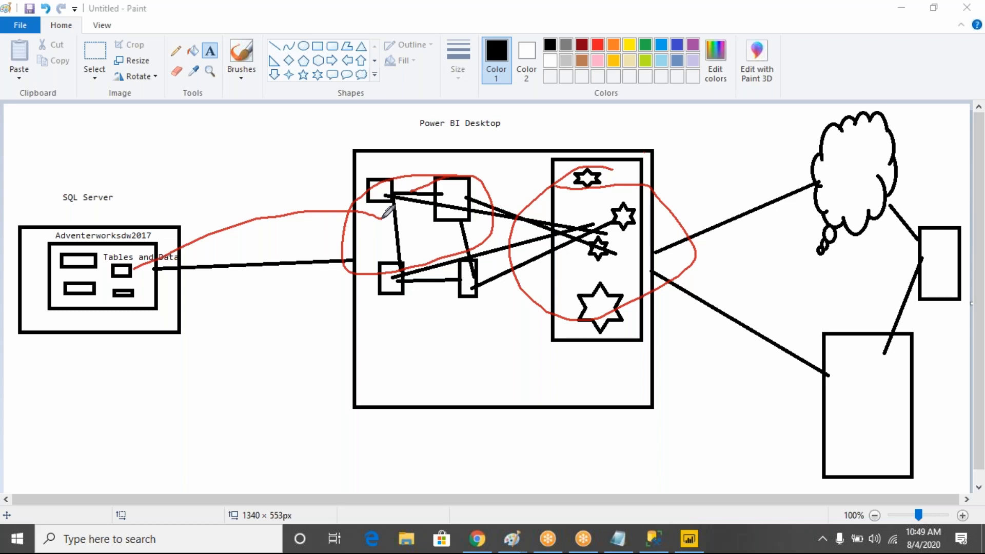
Draw a red curve from Tables and Data over the Power BI Desktop box
left_click_drag(135, 268, 429, 245)
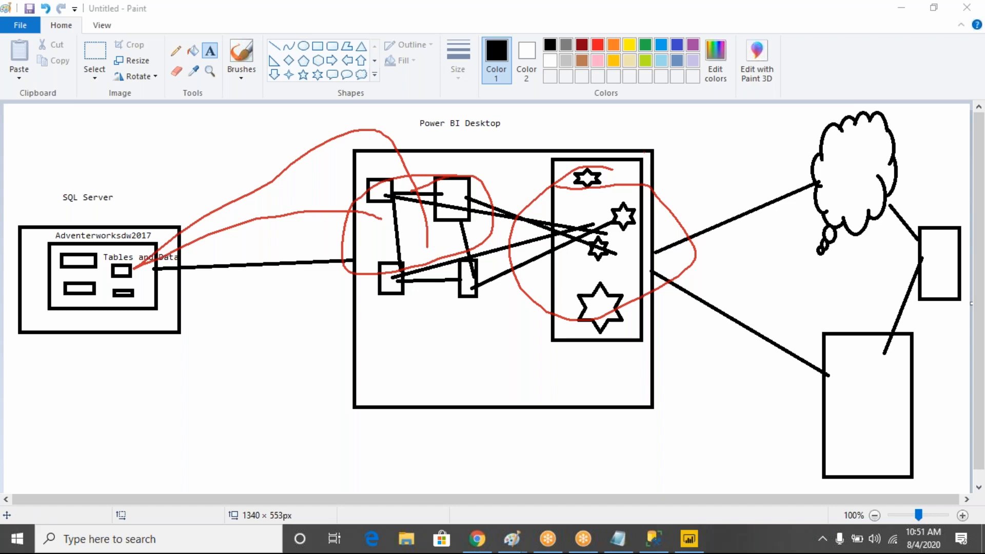
Clear all red annotations from the diagram
left_click(664, 106)
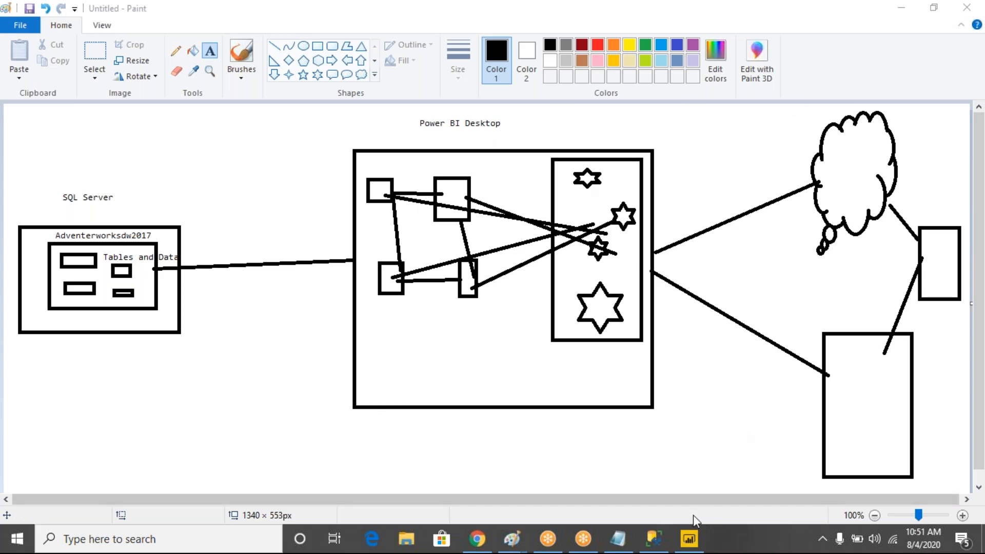
Dismiss Power BI's start screen, close Power BI Desktop, and bring the SQL Server diagram forward
left_click(690, 540)
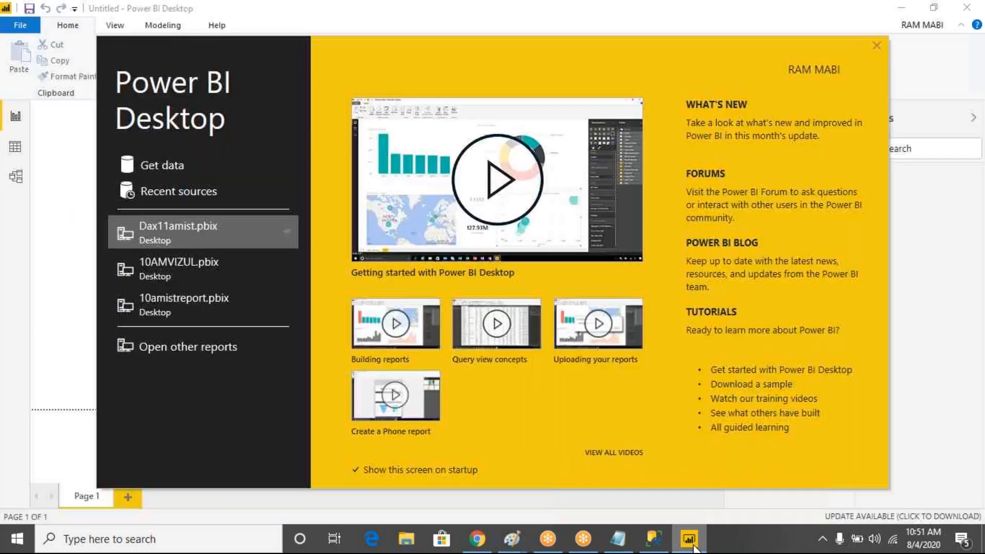
left_click(877, 45)
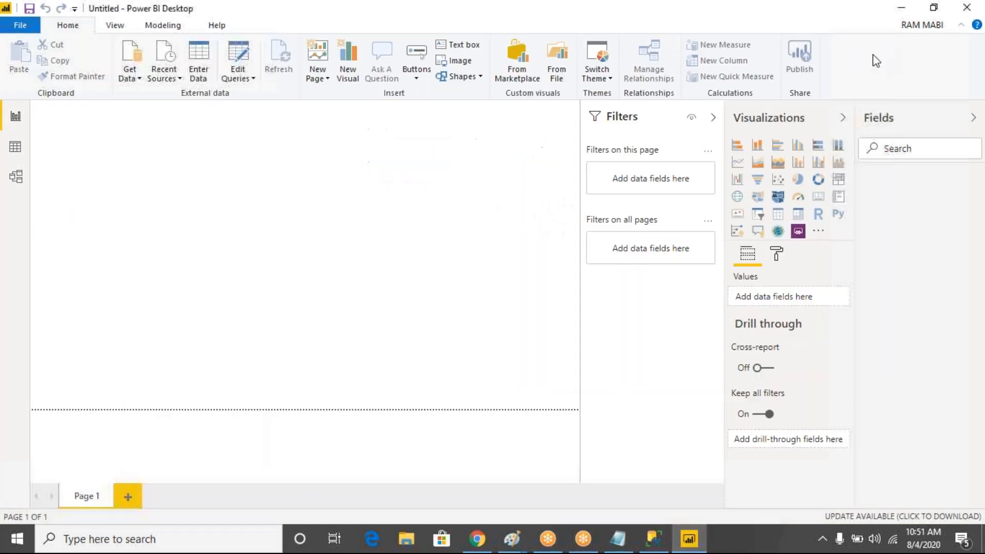
left_click(613, 551)
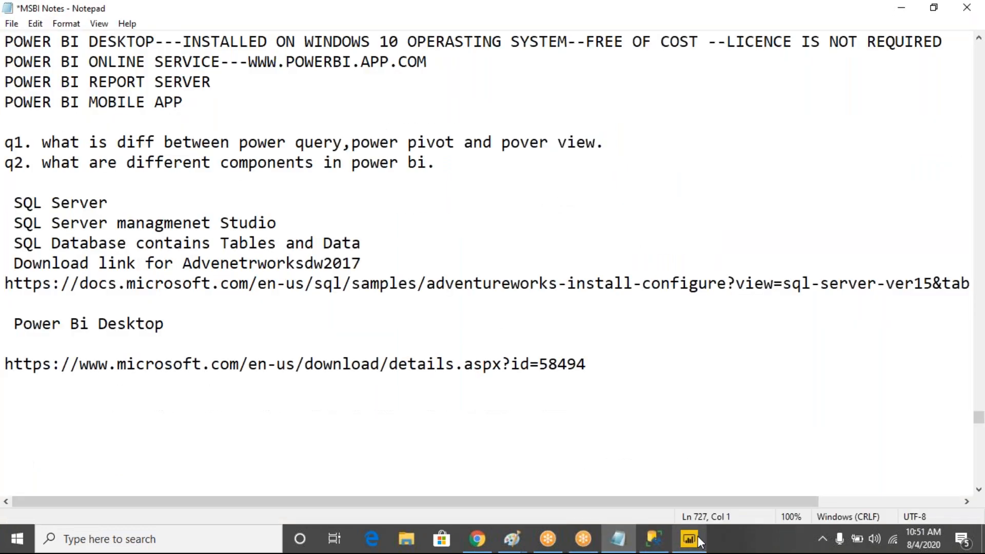
left_click(971, 9)
left_click(971, 9)
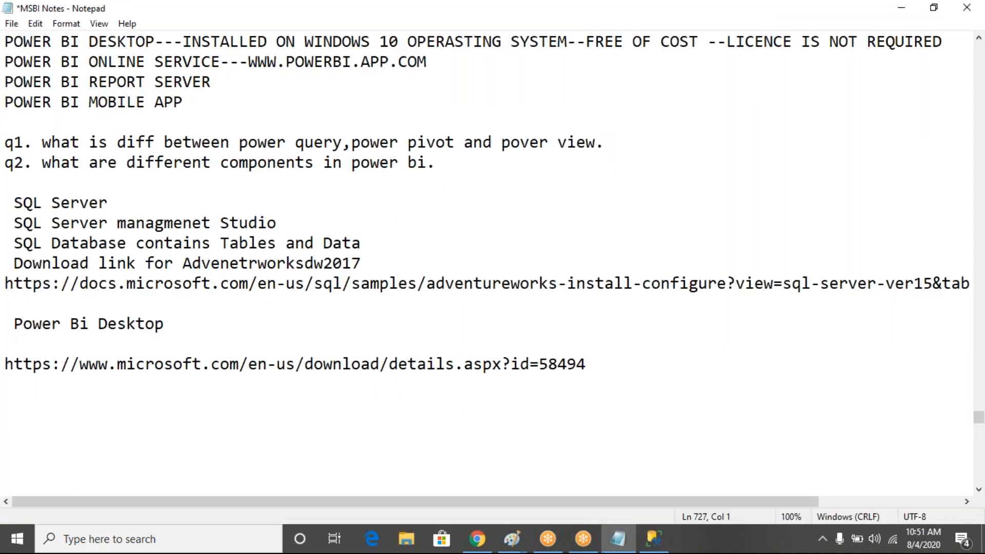
left_click(525, 548)
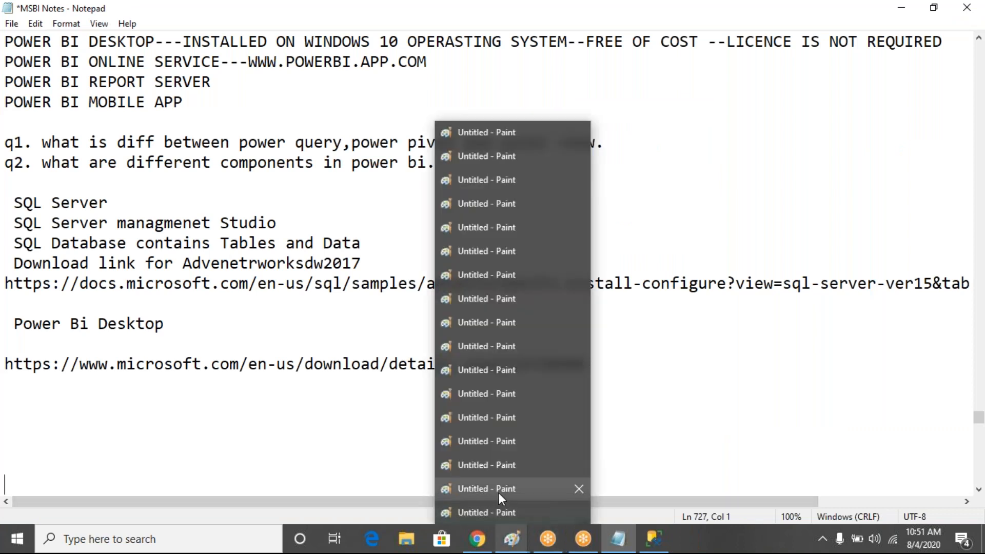
left_click(496, 488)
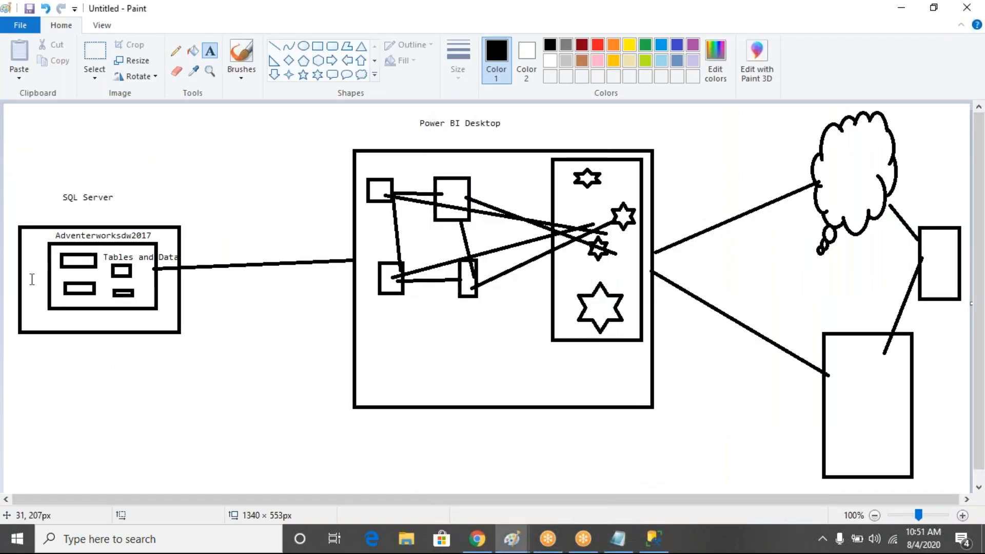